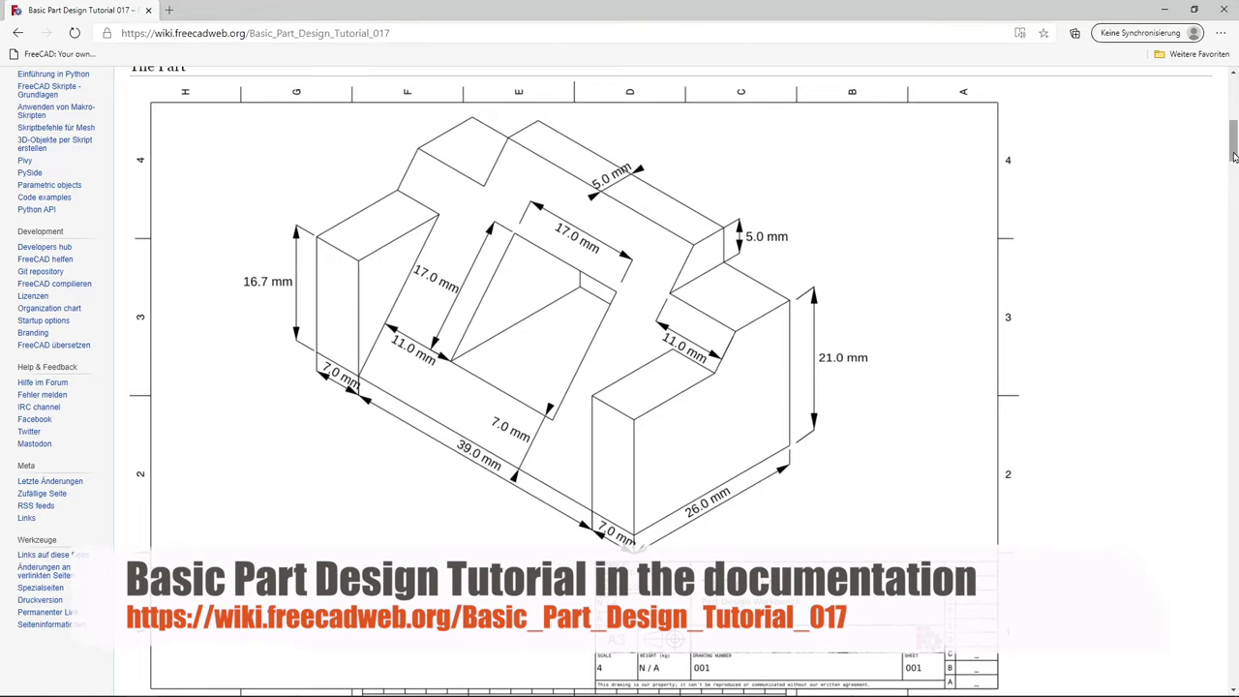
Review the Basic Part Design Tutorial 017 wiki page and its part drawing, then switch to FreeCAD.
scroll(751, 127, "up", 3)
scroll(752, 127, "up", 3)
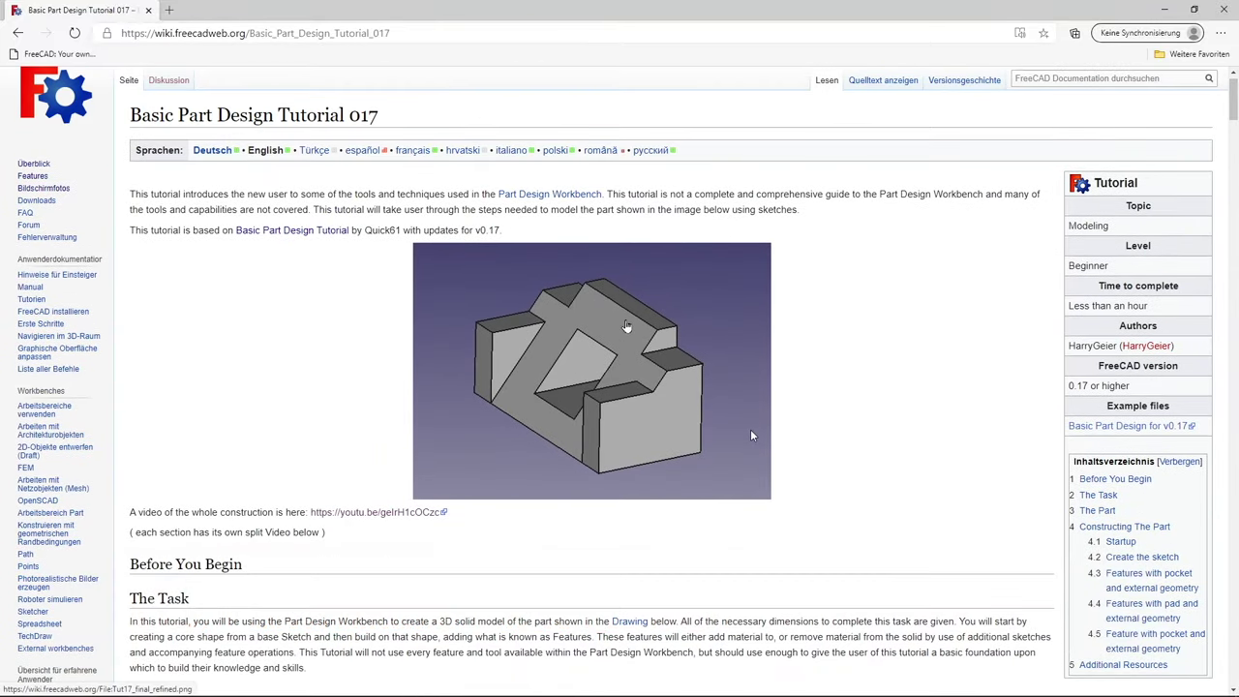
mouse_move(1234, 102)
left_mouse_down()
mouse_move(1233, 665)
mouse_move(1229, 75)
mouse_move(1233, 276)
left_mouse_up()
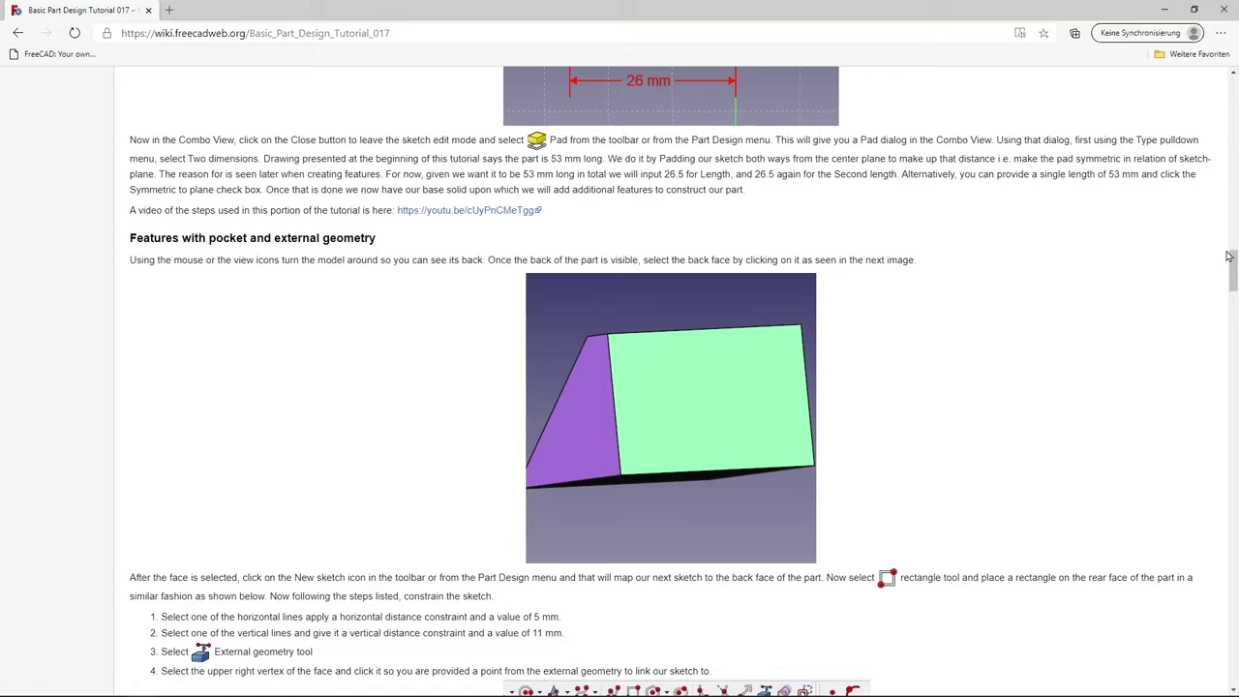
left_click_drag(1234, 264, 1235, 353)
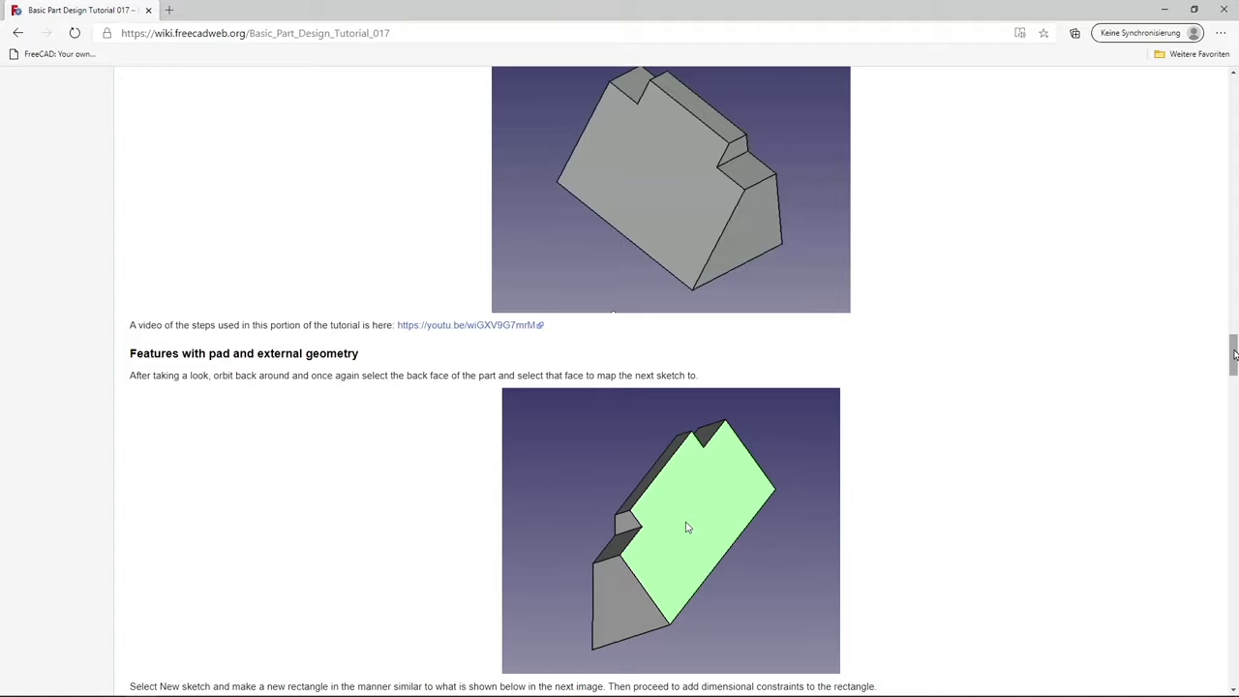
mouse_move(1234, 354)
left_mouse_down()
mouse_move(1234, 477)
mouse_move(1235, 114)
left_mouse_up()
left_click(1164, 9)
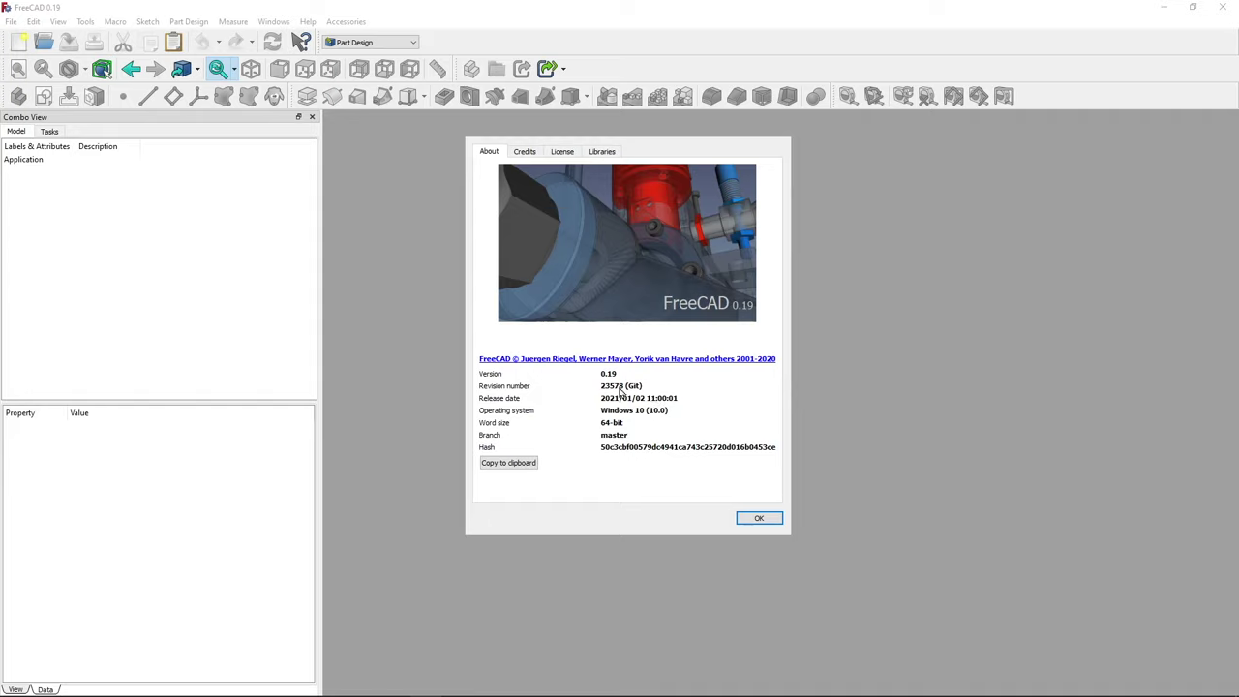
Close the About FreeCAD 0.19 dialog and create a new empty Unnamed document.
left_click(759, 518)
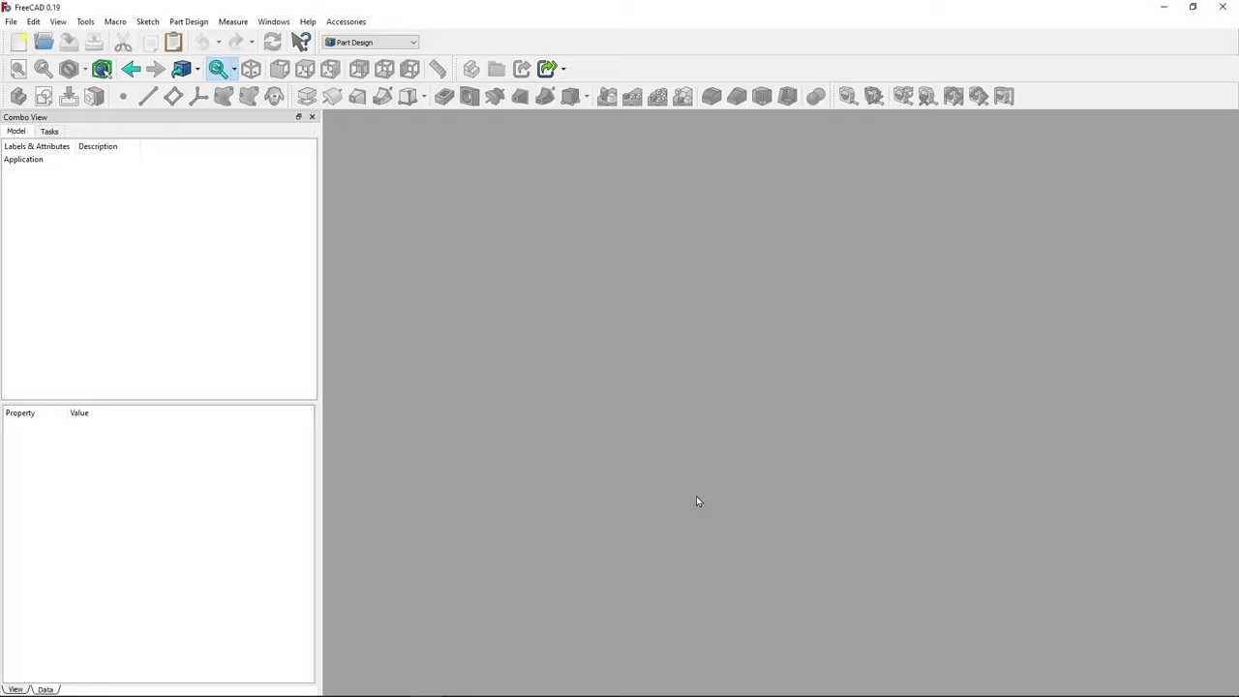
left_click(18, 43)
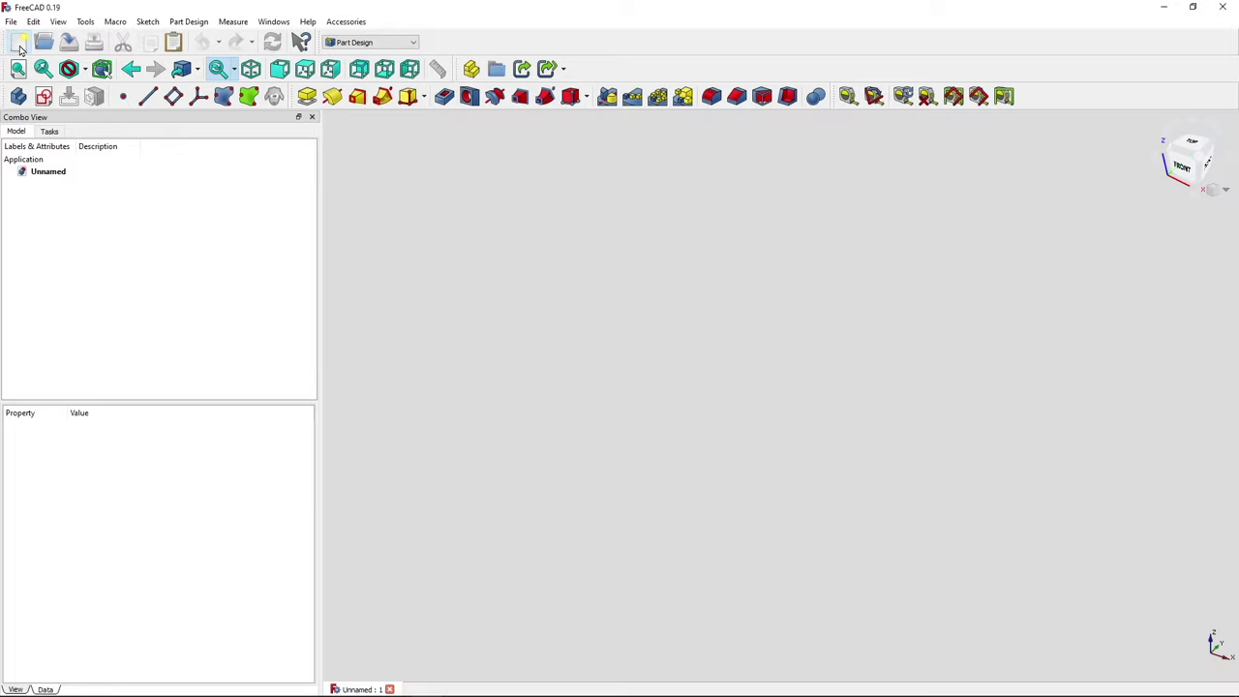
left_click(384, 68)
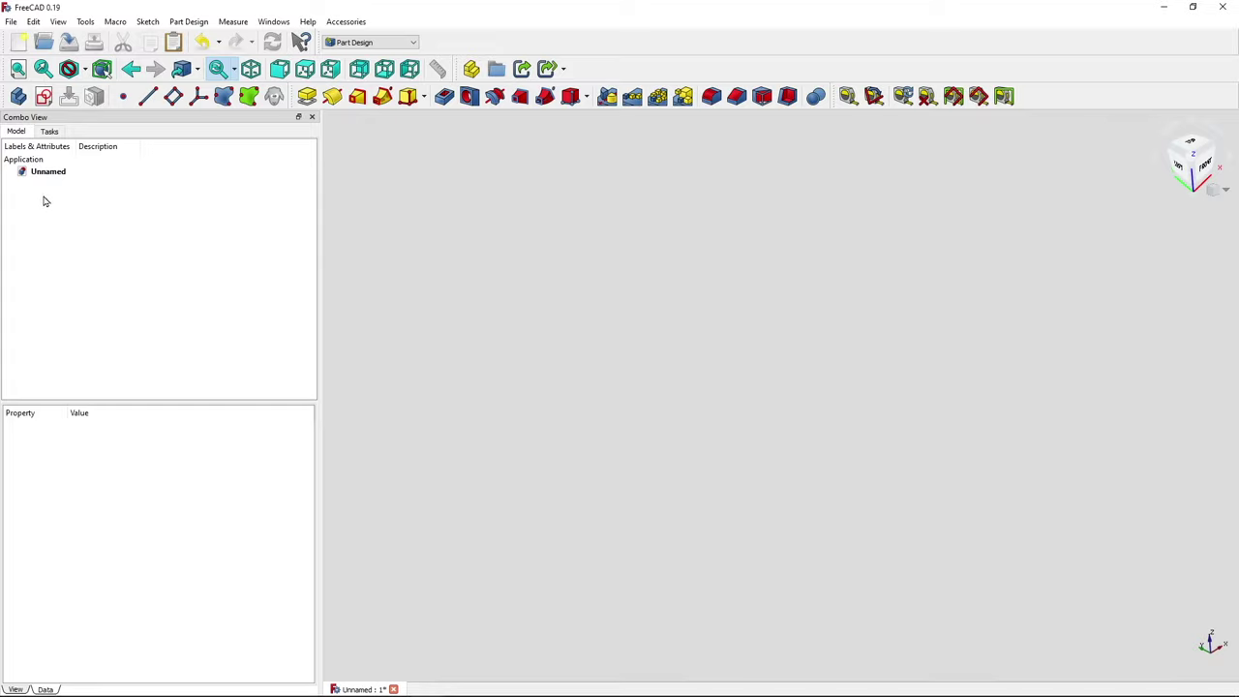
Create a Body, show its Origin planes, and start a sketch on the XZ_Plane.
left_click(18, 96)
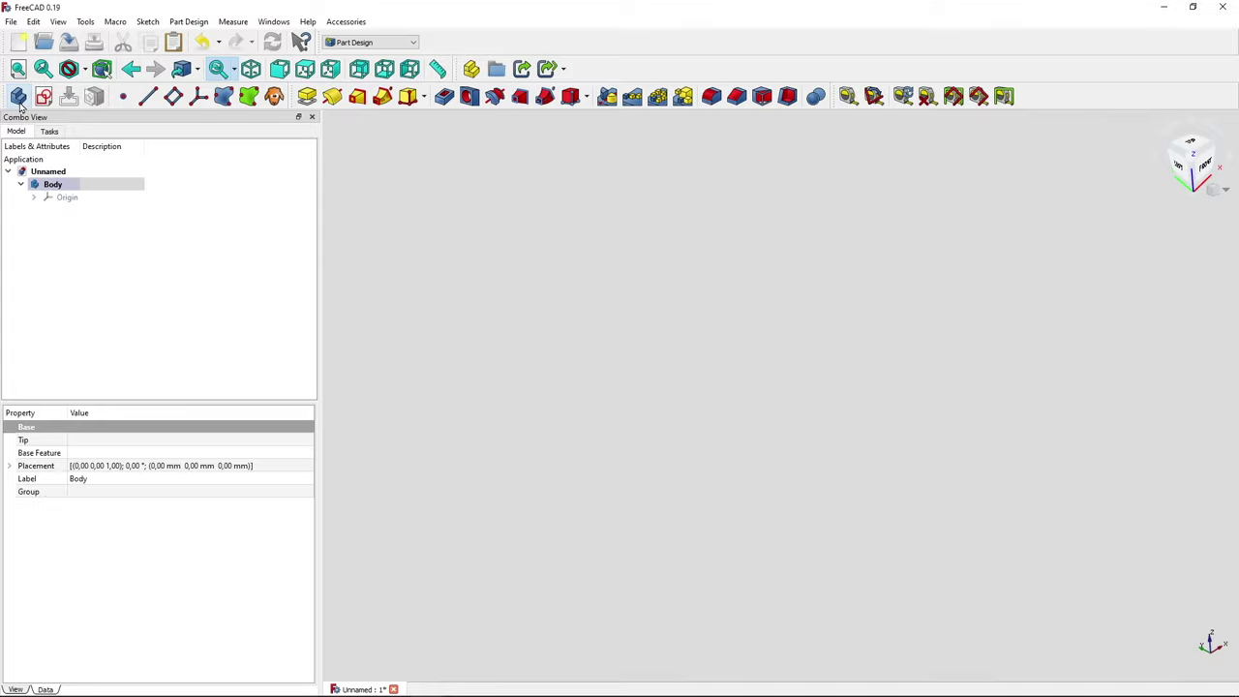
left_click(83, 203)
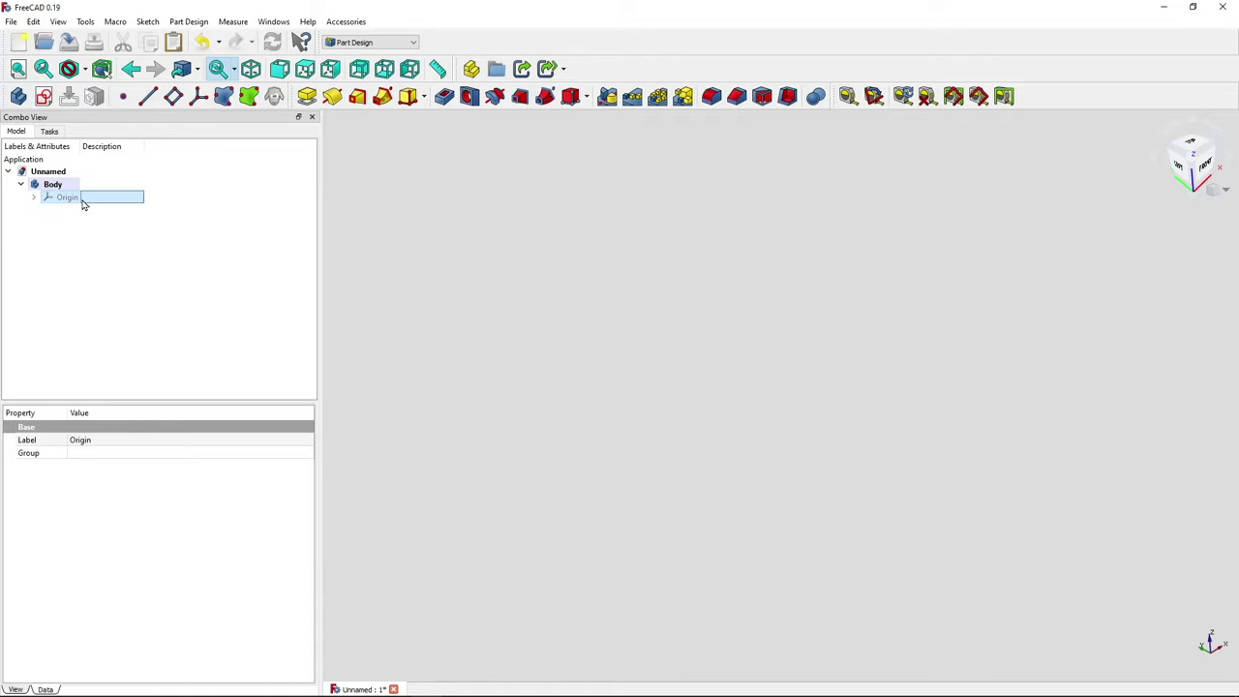
key("space")
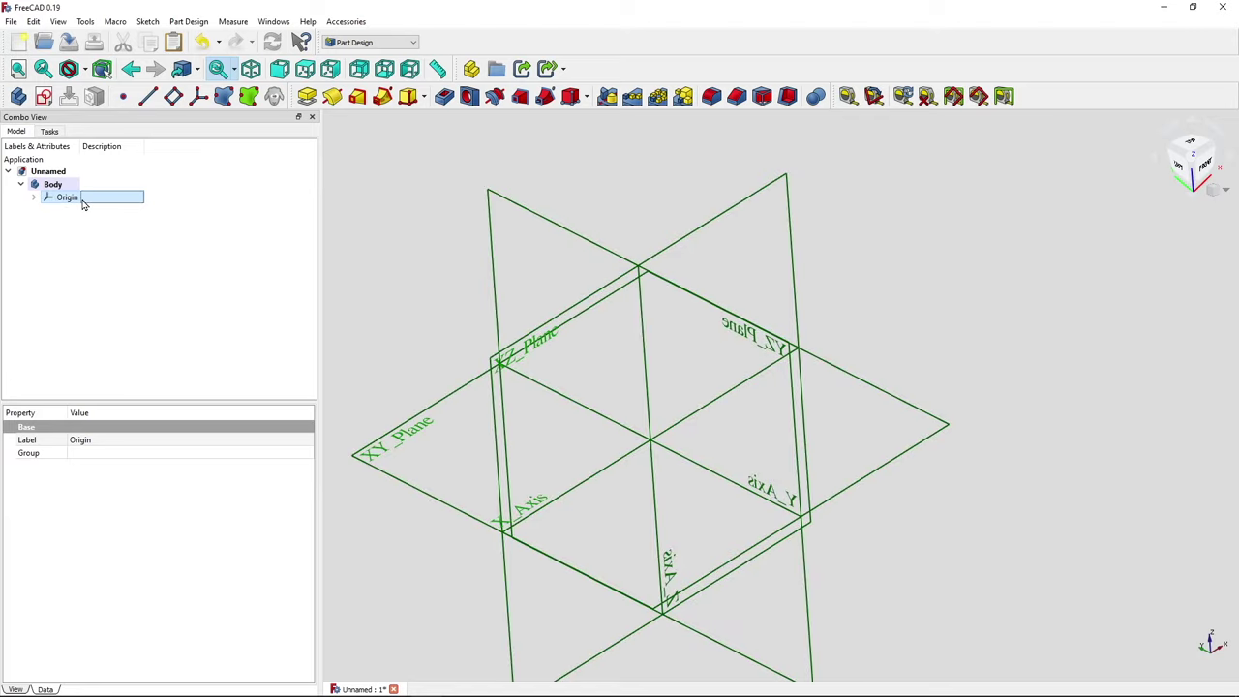
left_click(389, 235)
middle_click_drag(389, 235, 497, 277)
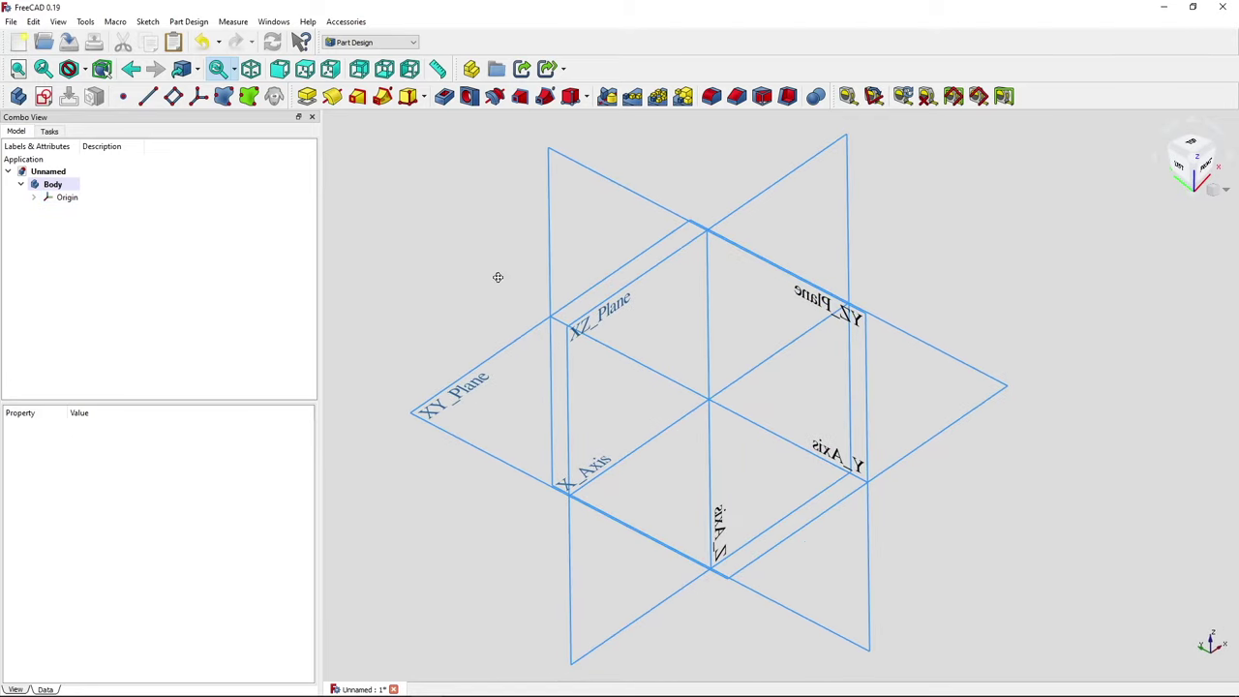
left_click(569, 336)
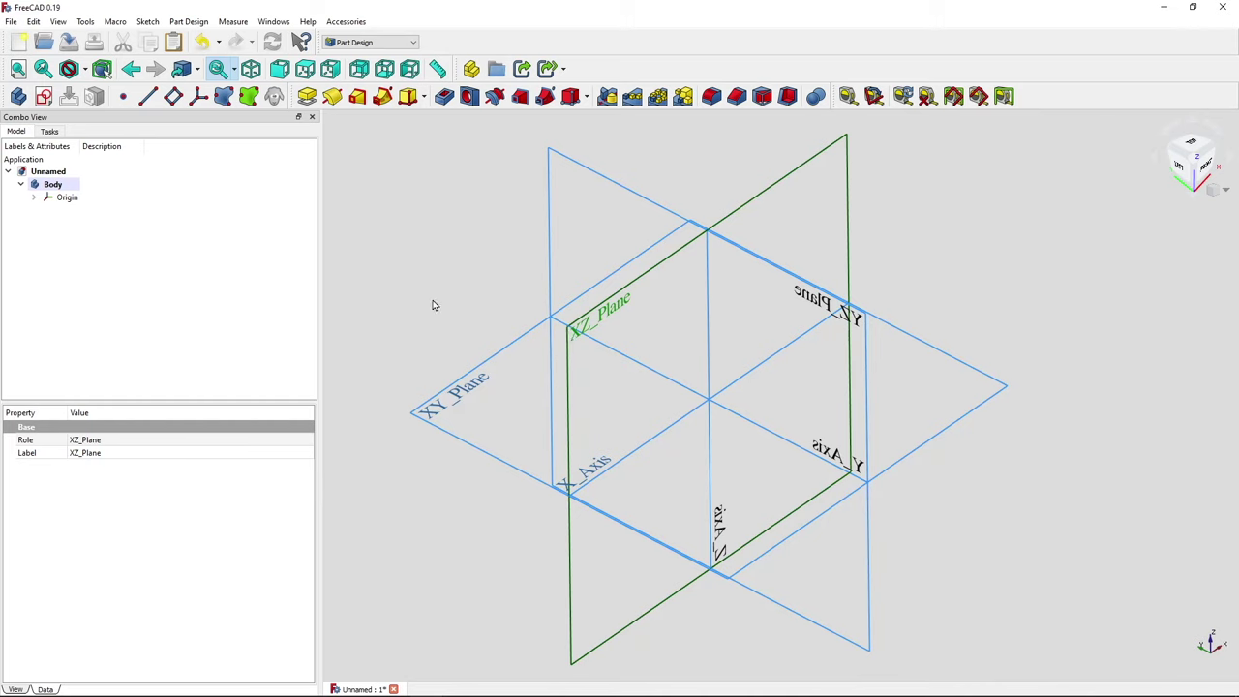
left_click(43, 96)
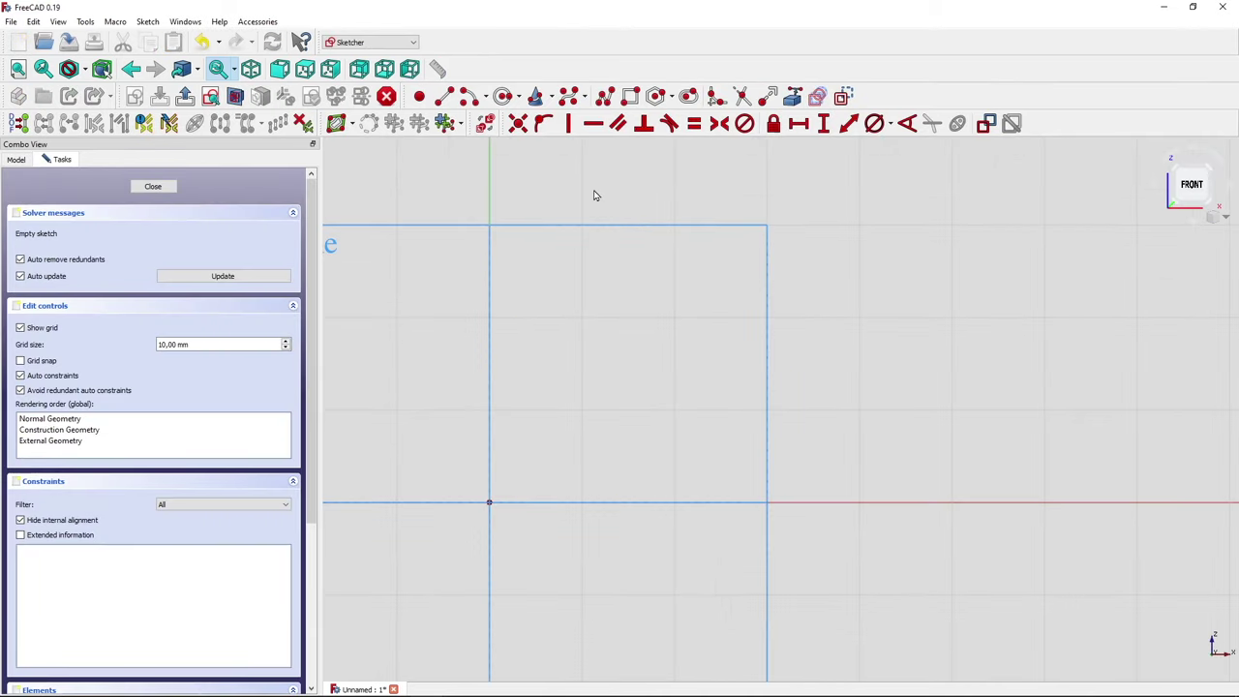
Draw a closed polyline from the origin with a slanted left edge, short top and vertical right side.
left_click(606, 98)
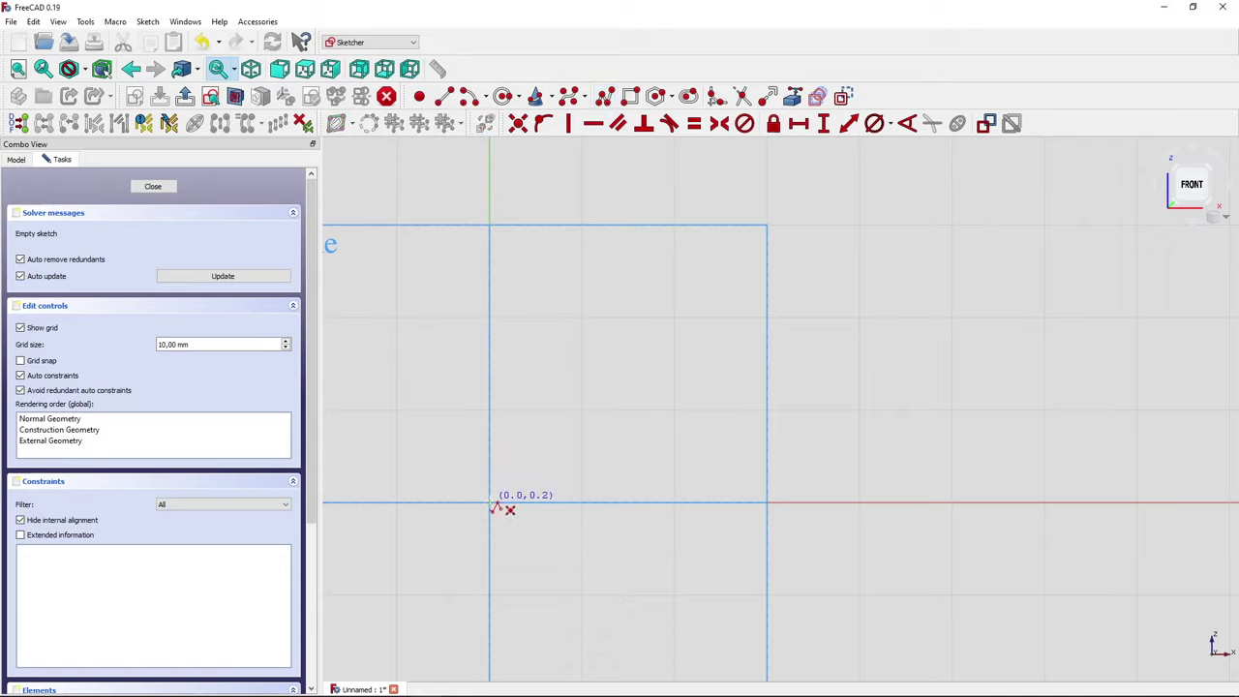
left_click(490, 502)
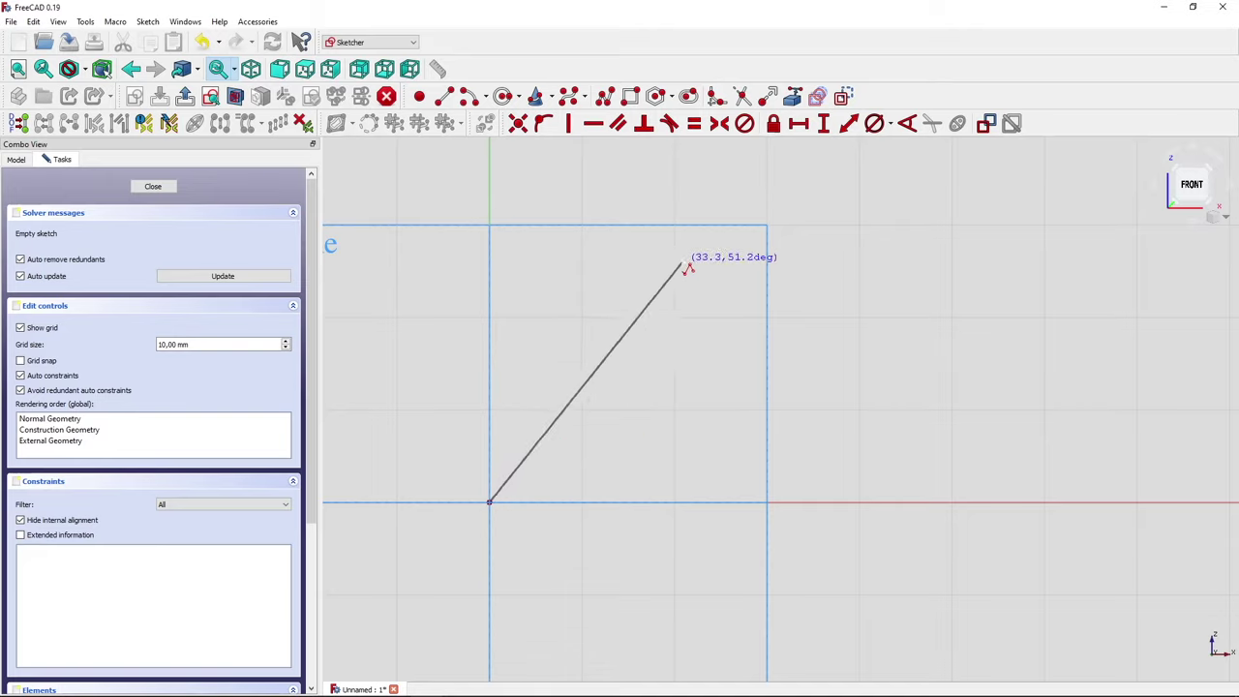
left_click(681, 263)
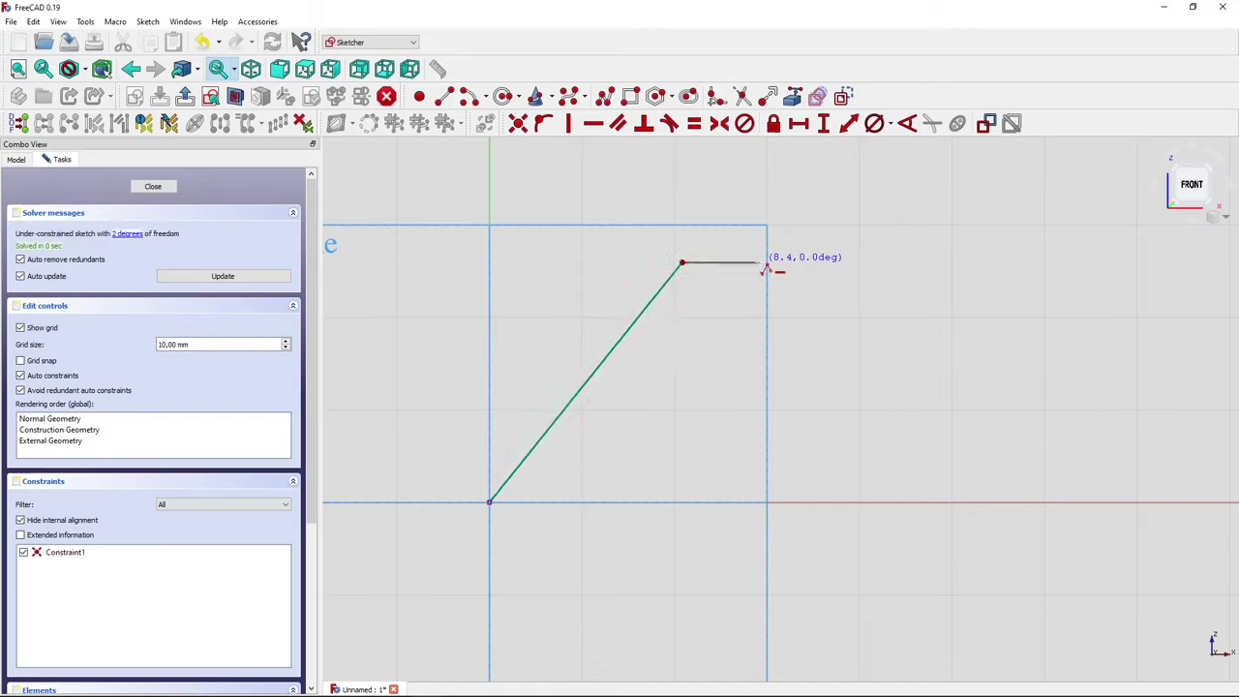
left_click(761, 263)
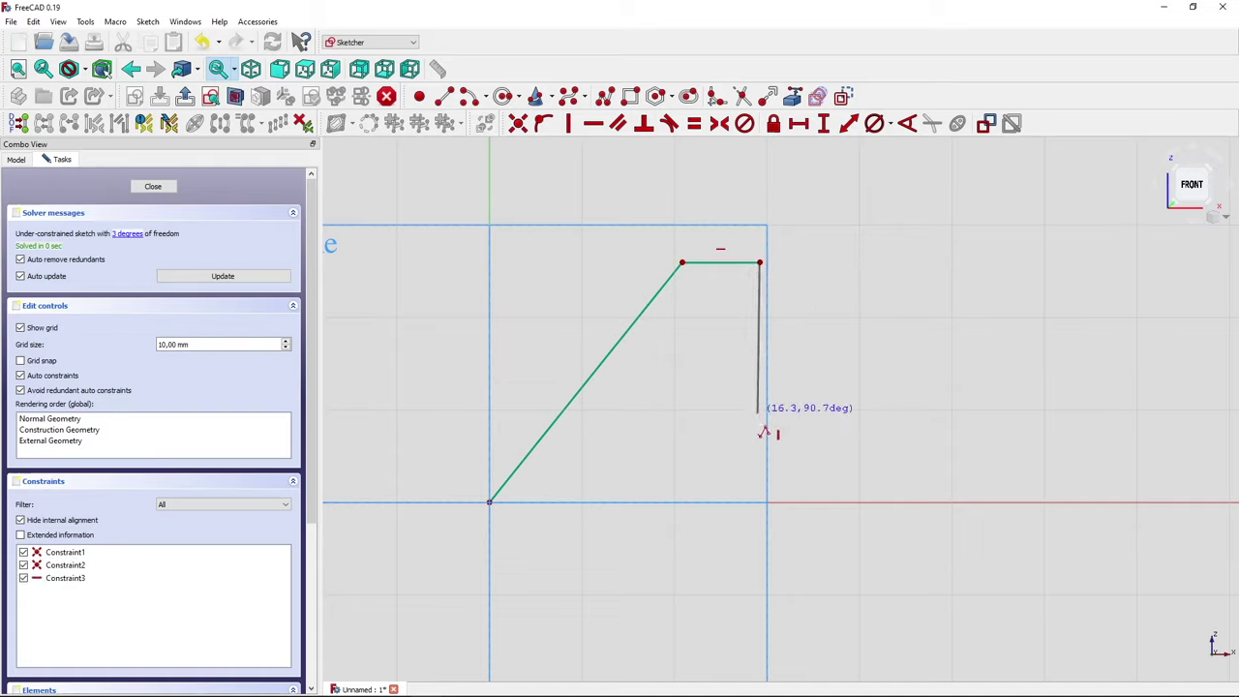
left_click(761, 502)
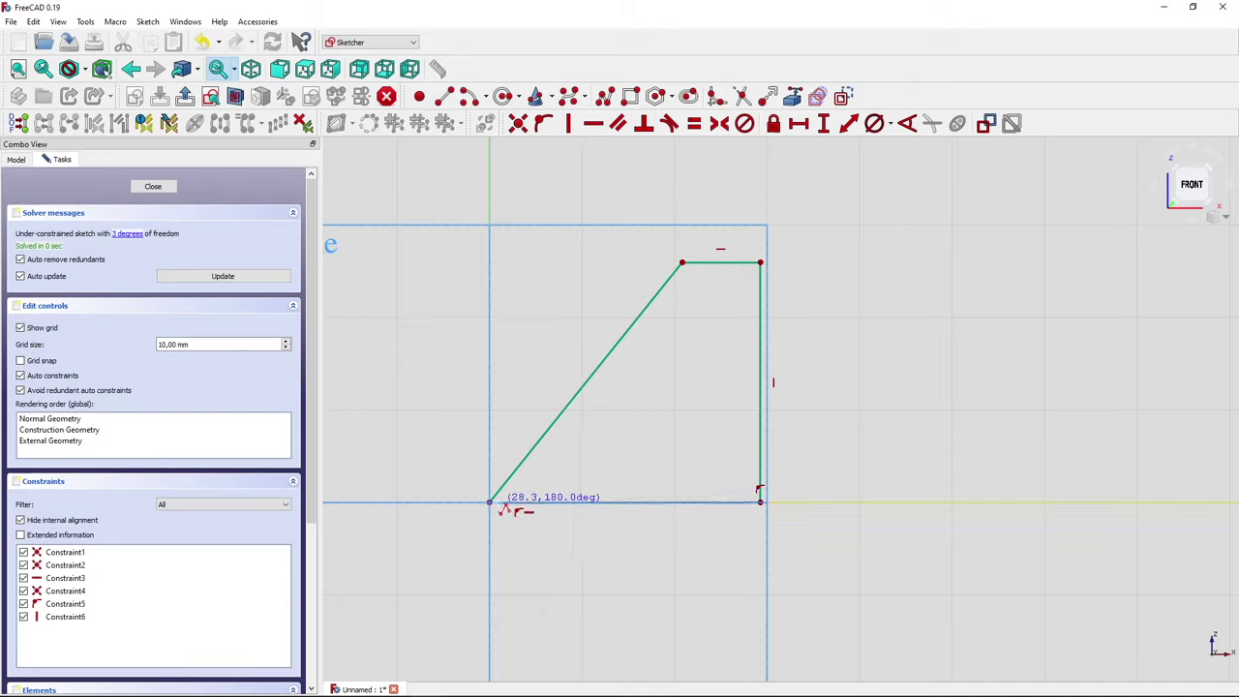
left_click(491, 503)
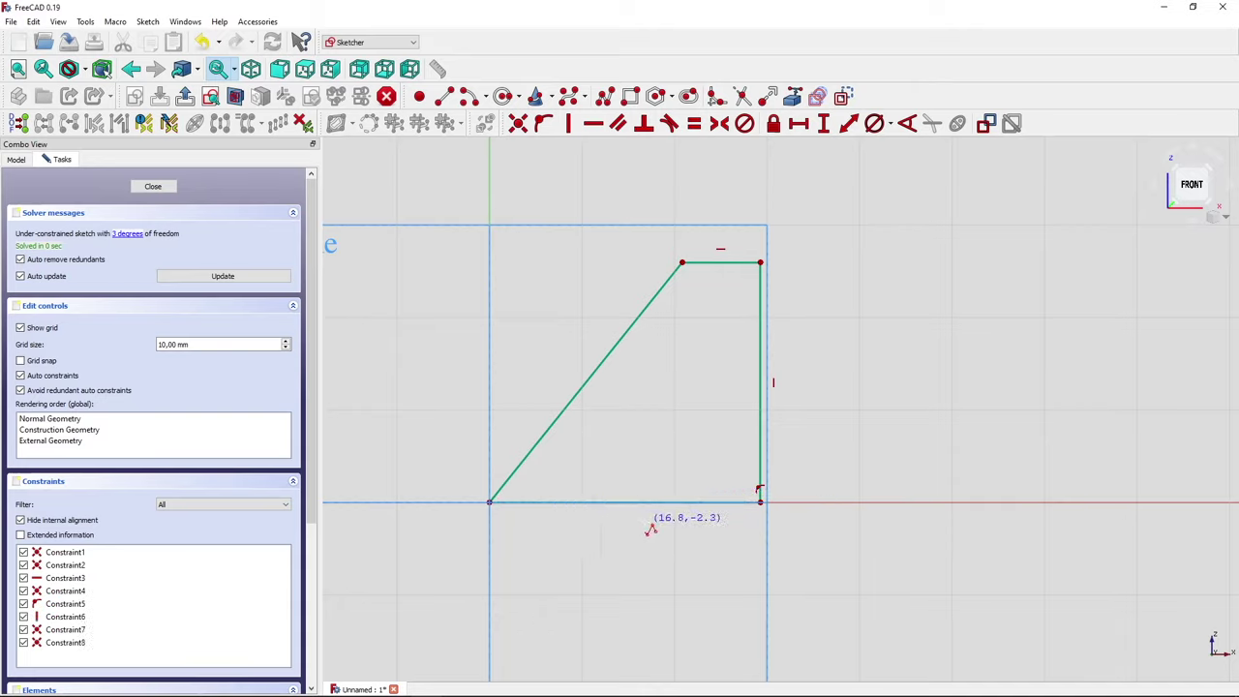
mouse_move(722, 263)
left_mouse_down()
mouse_move(721, 274)
mouse_move(718, 263)
left_mouse_up()
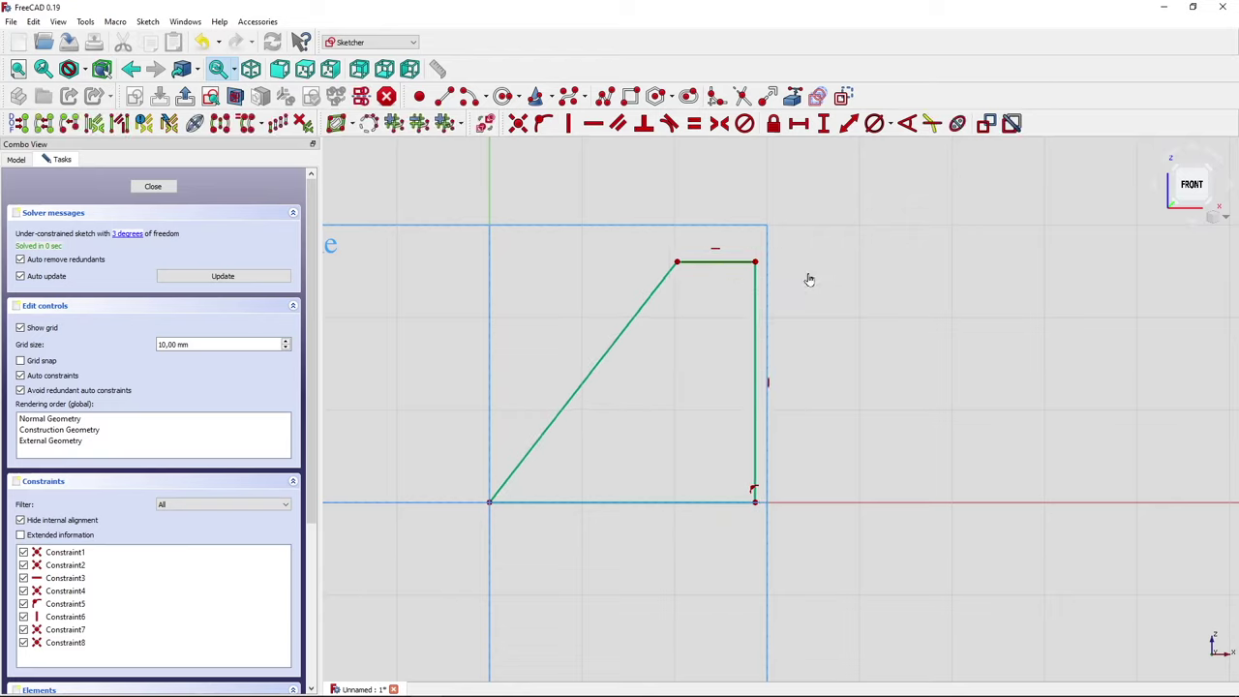
left_click_drag(751, 358, 771, 355)
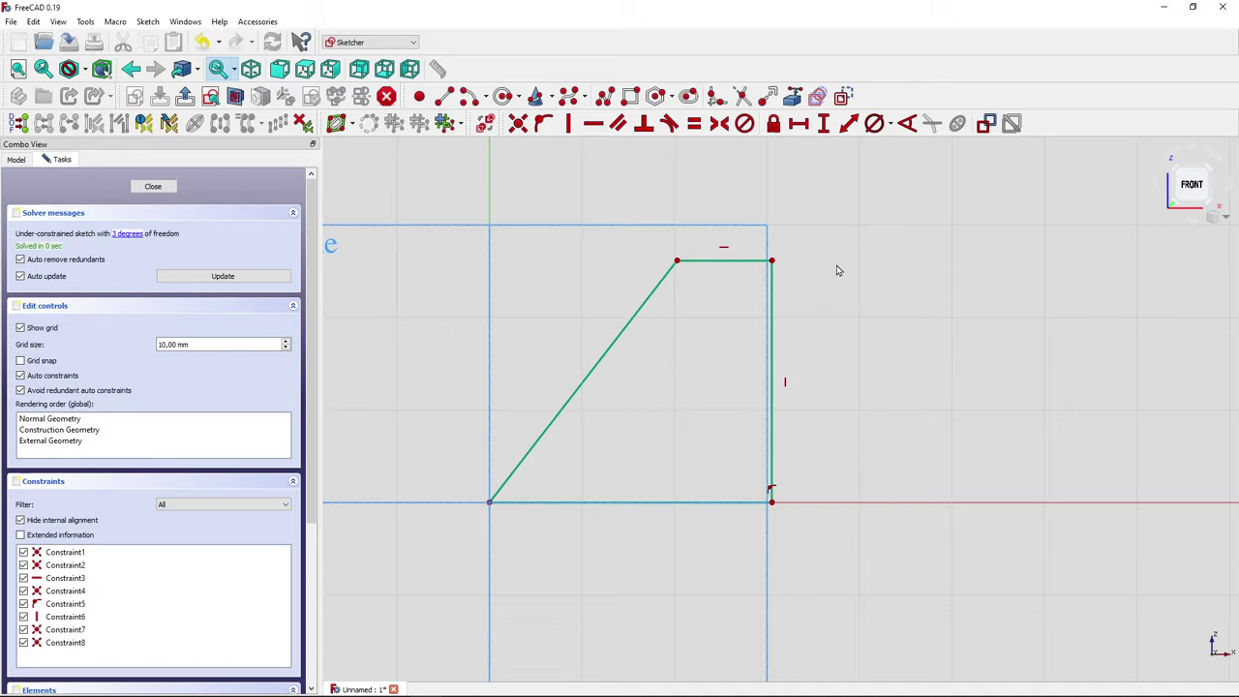
Constrain the bottom edge to 26 mm width named x_dim and the right edge to 26 mm height.
left_click(630, 504)
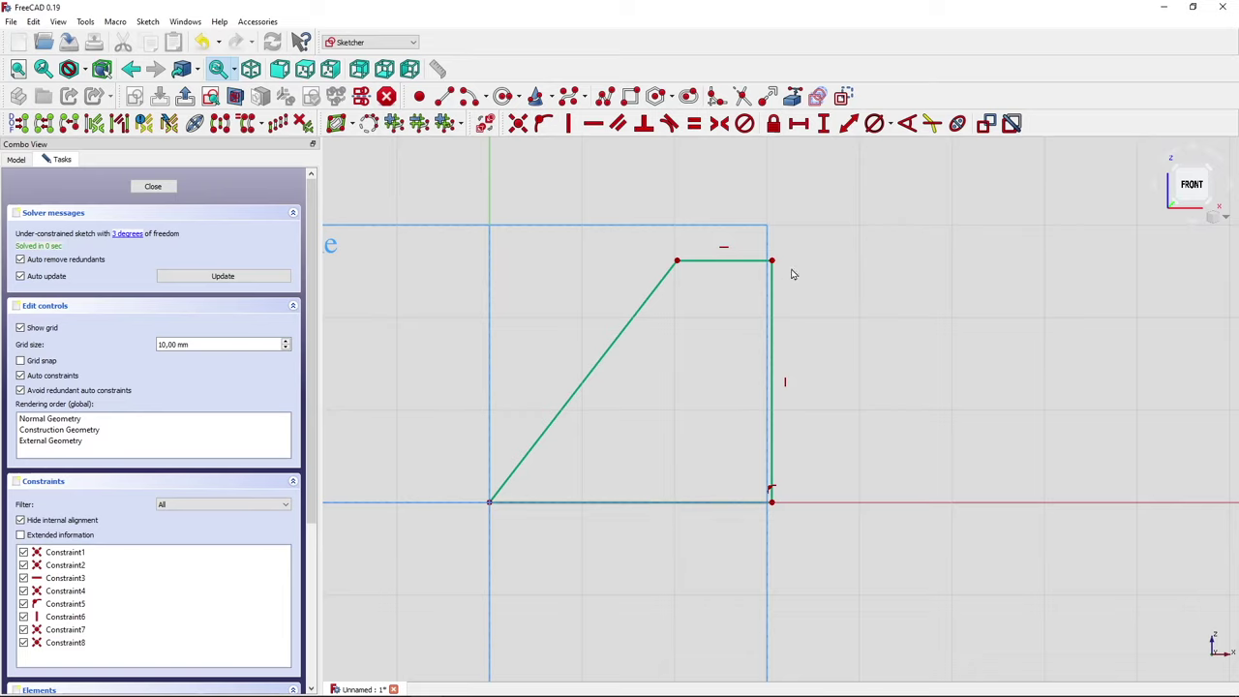
left_click(798, 124)
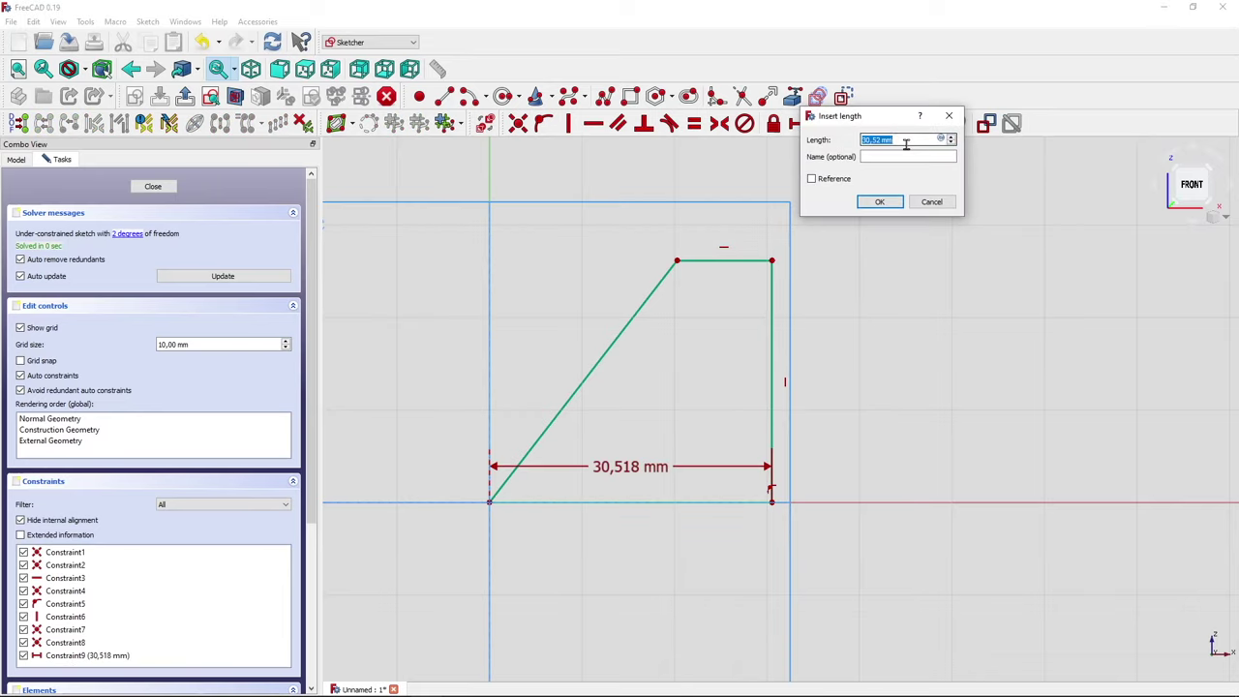
type("2")
left_click(880, 201)
left_click_drag(621, 465, 600, 539)
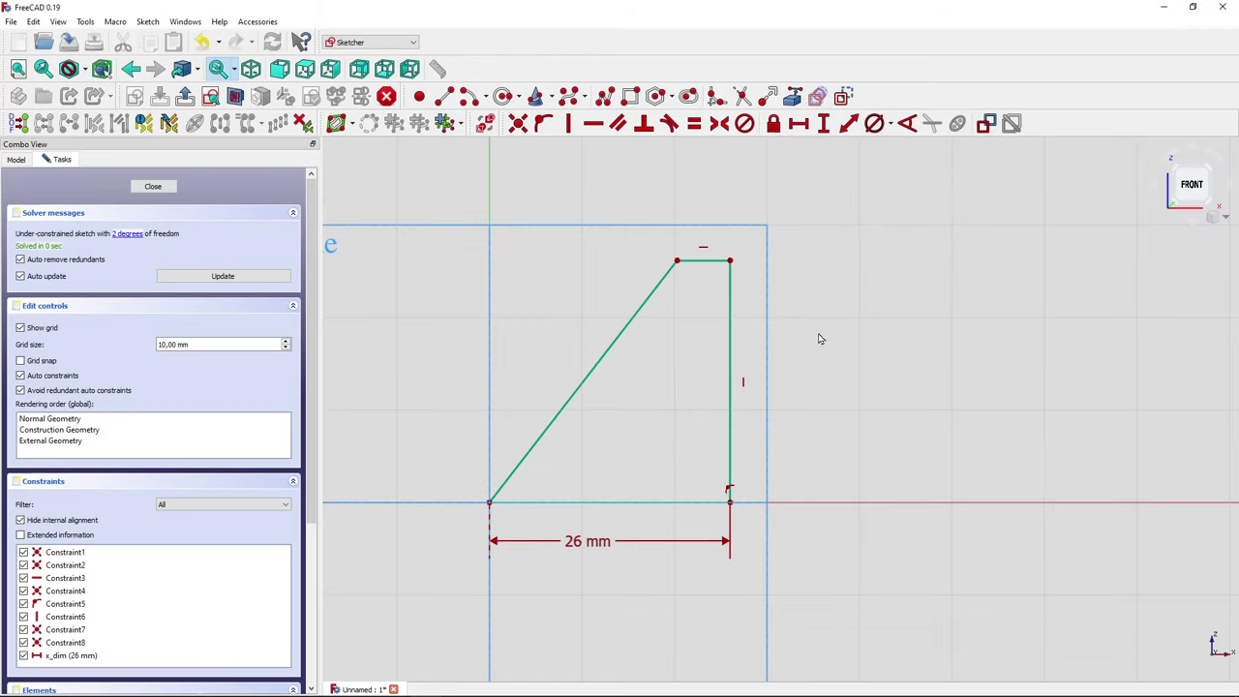
left_click(731, 339)
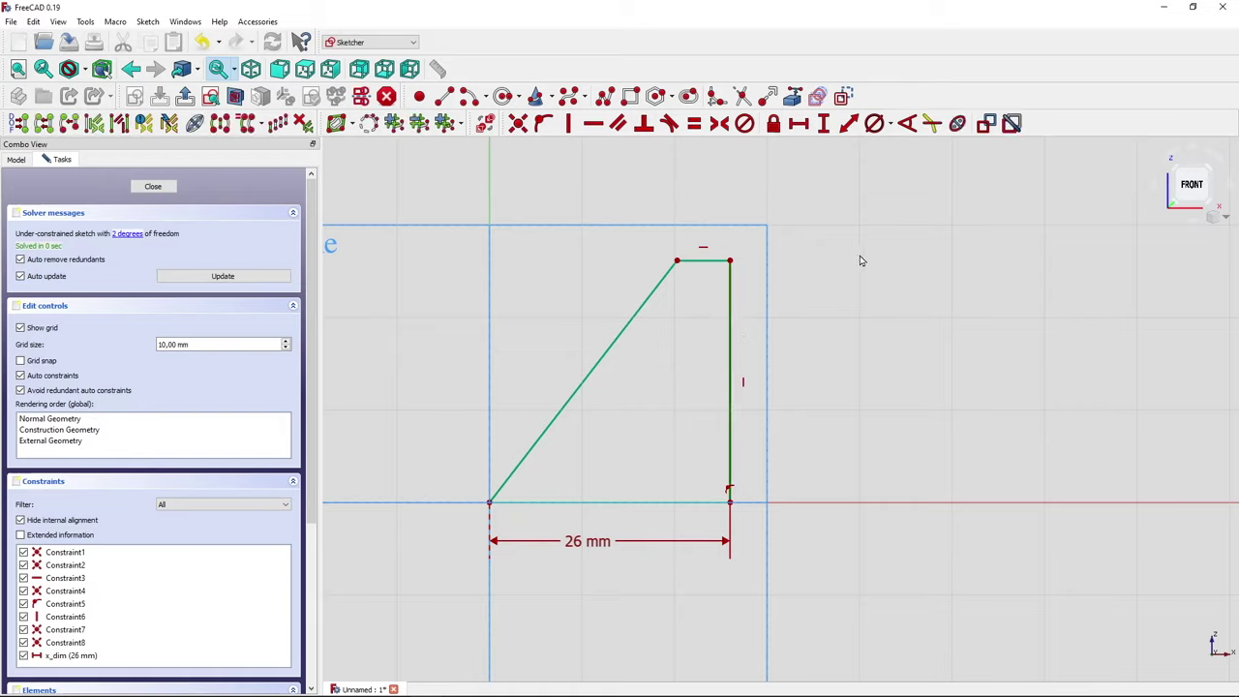
left_click(823, 124)
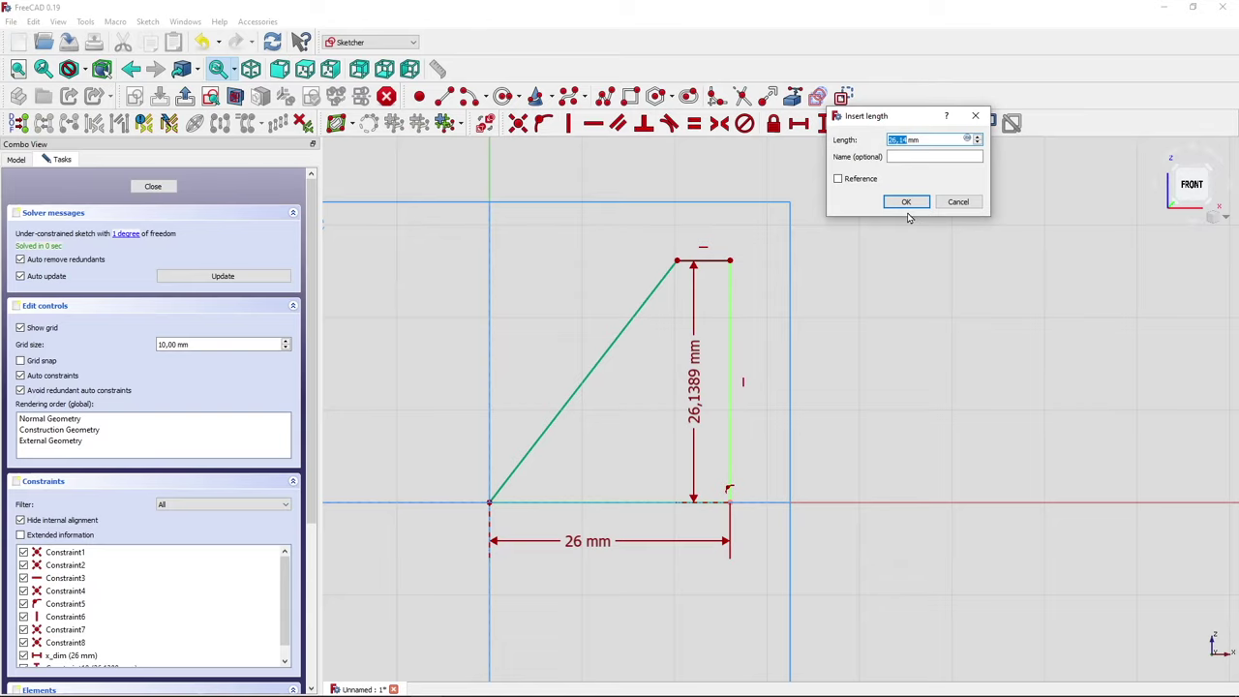
type("2")
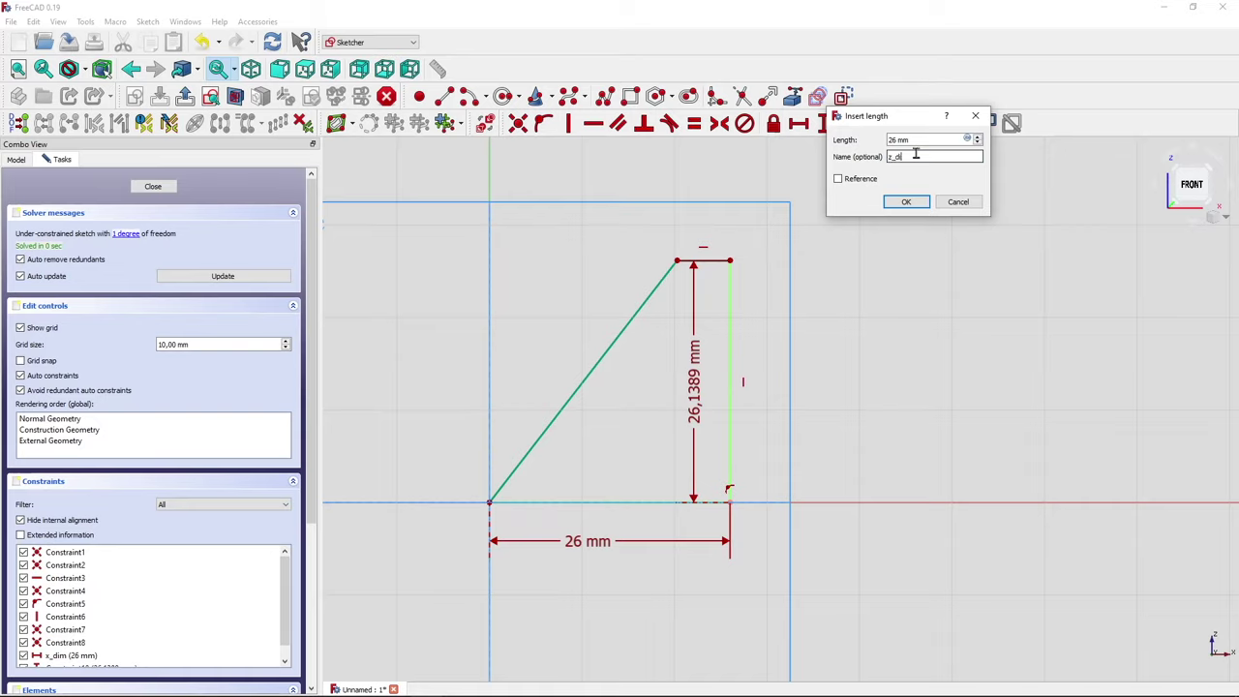
key("Return")
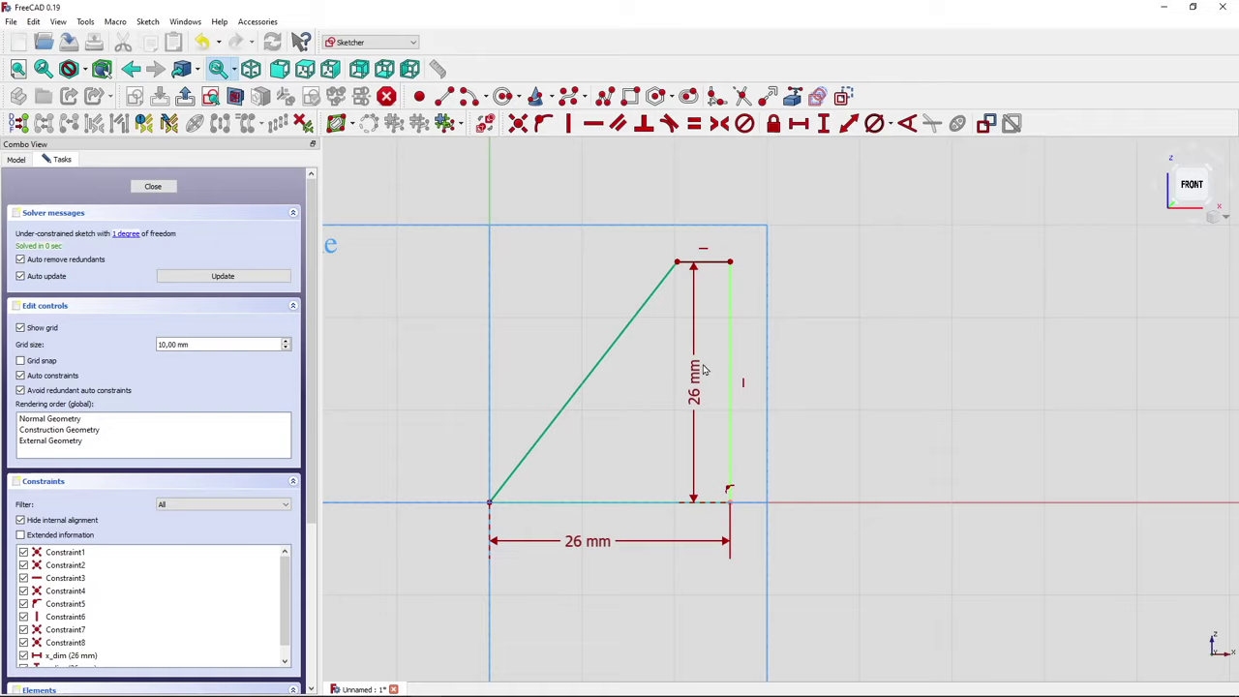
left_click_drag(714, 368, 817, 373)
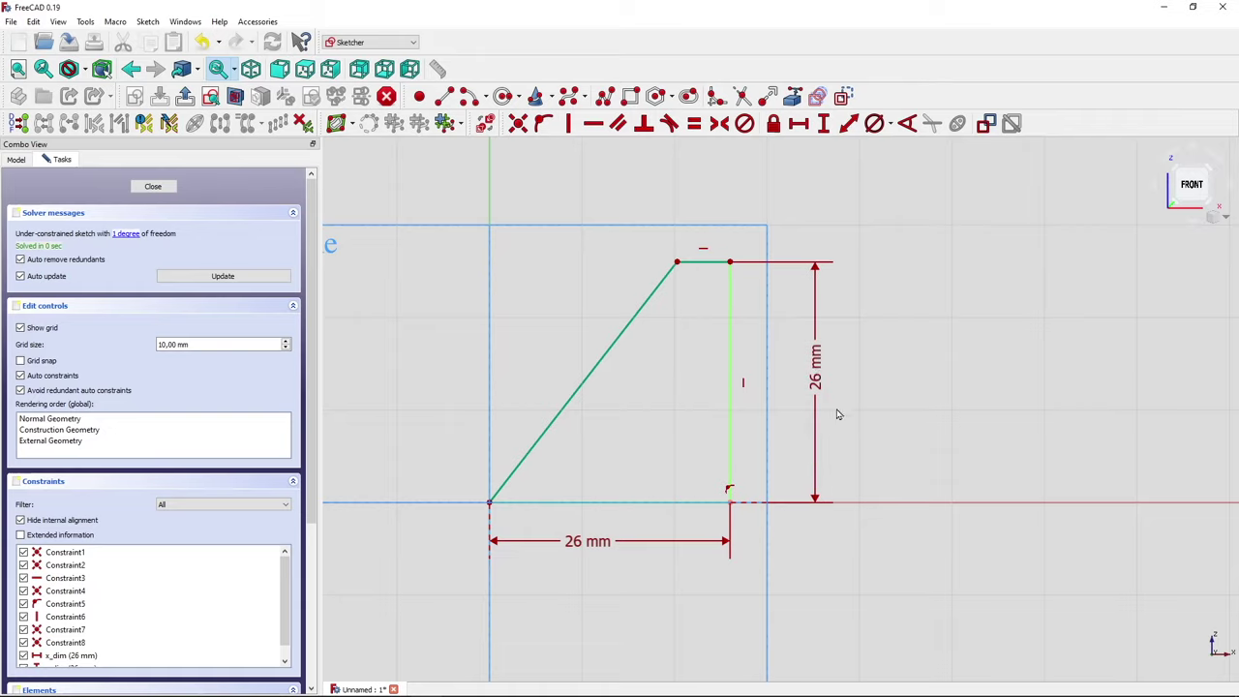
Give the top edge a 5 mm horizontal length.
left_click(704, 262)
left_click(802, 128)
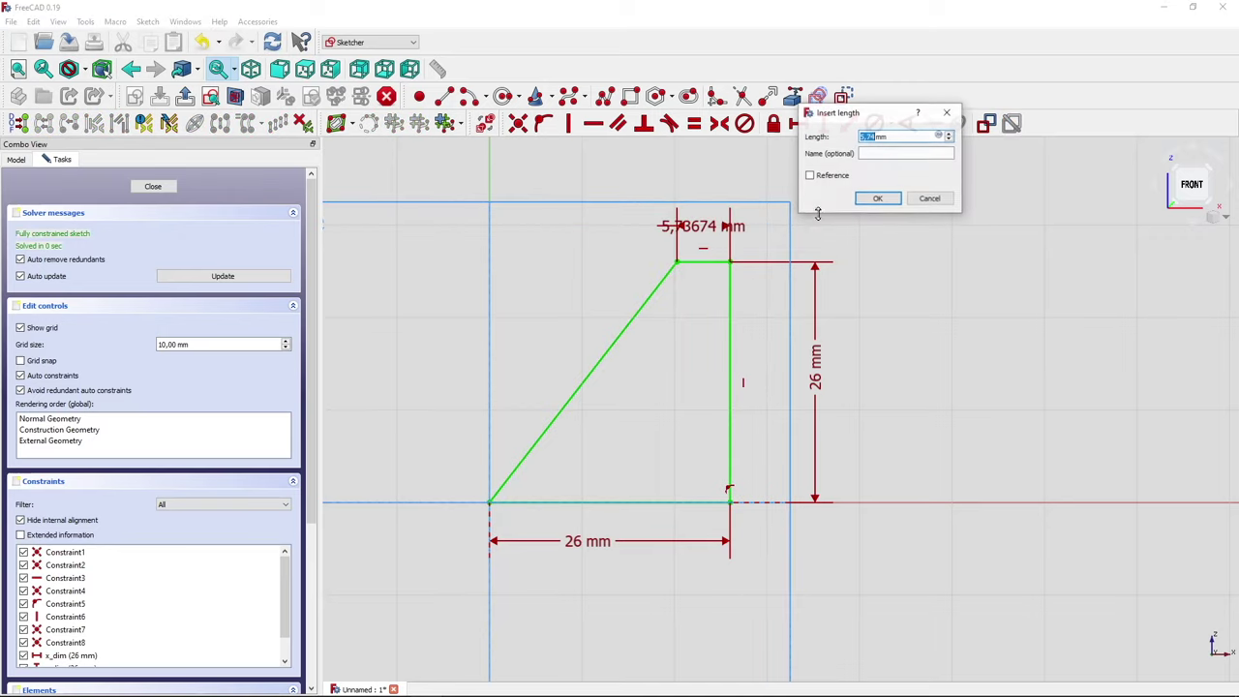
type("5")
key("Return")
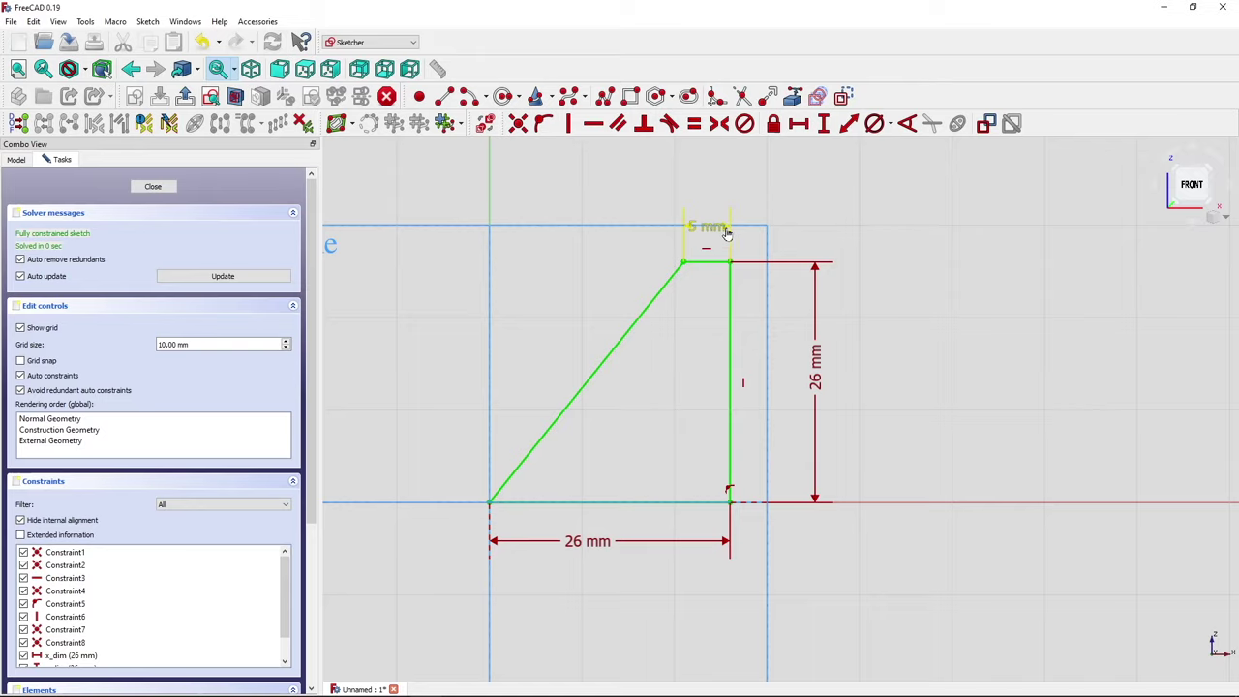
left_click_drag(705, 228, 815, 221)
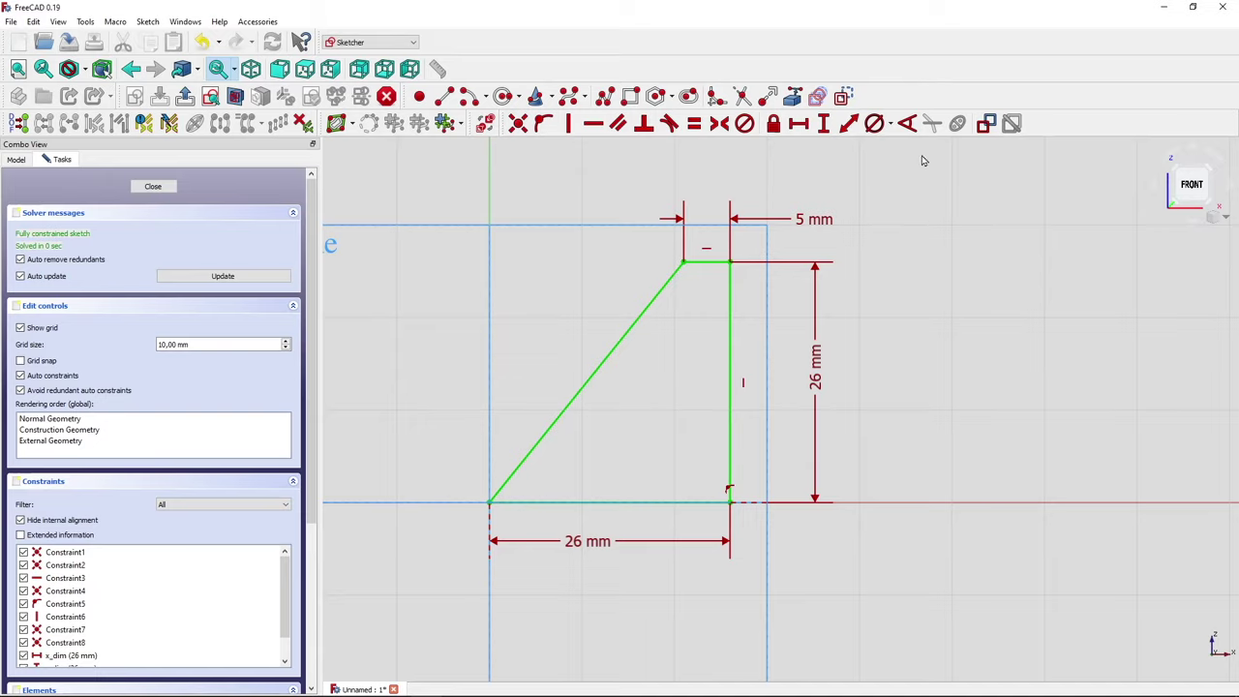
Add reference angle angle_front (51.0725°) between the slanted edge and the bottom edge.
left_click(909, 127)
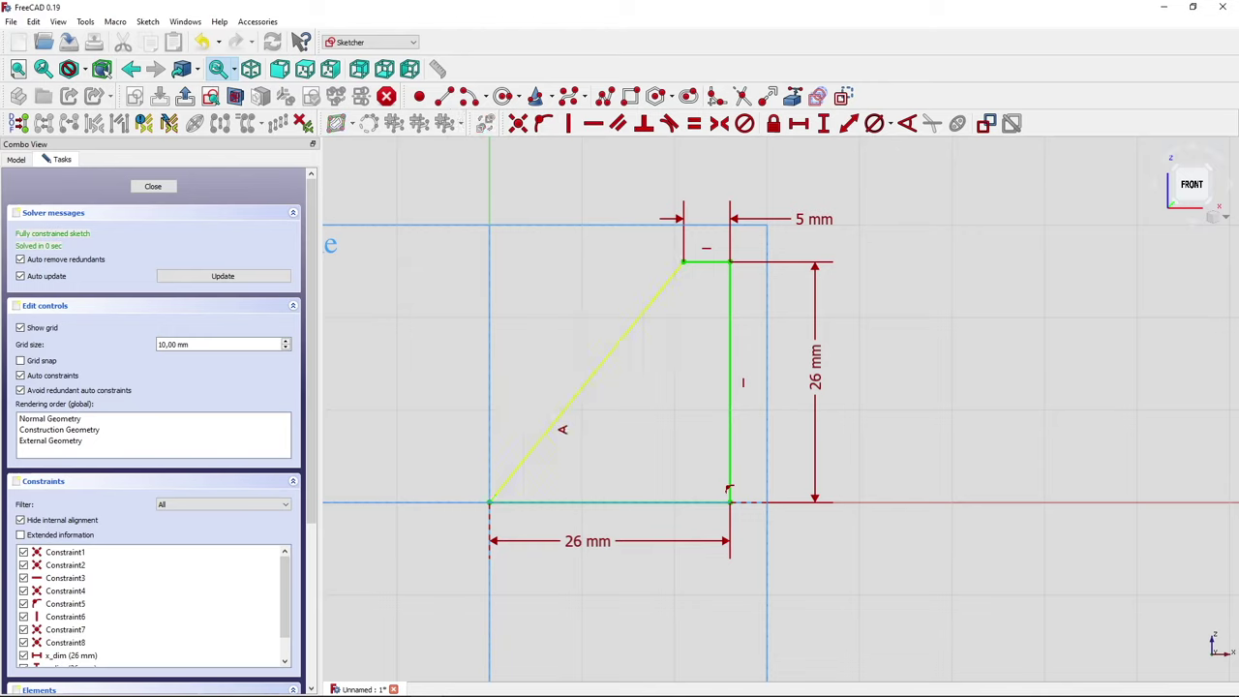
left_click(563, 426)
left_click(634, 501)
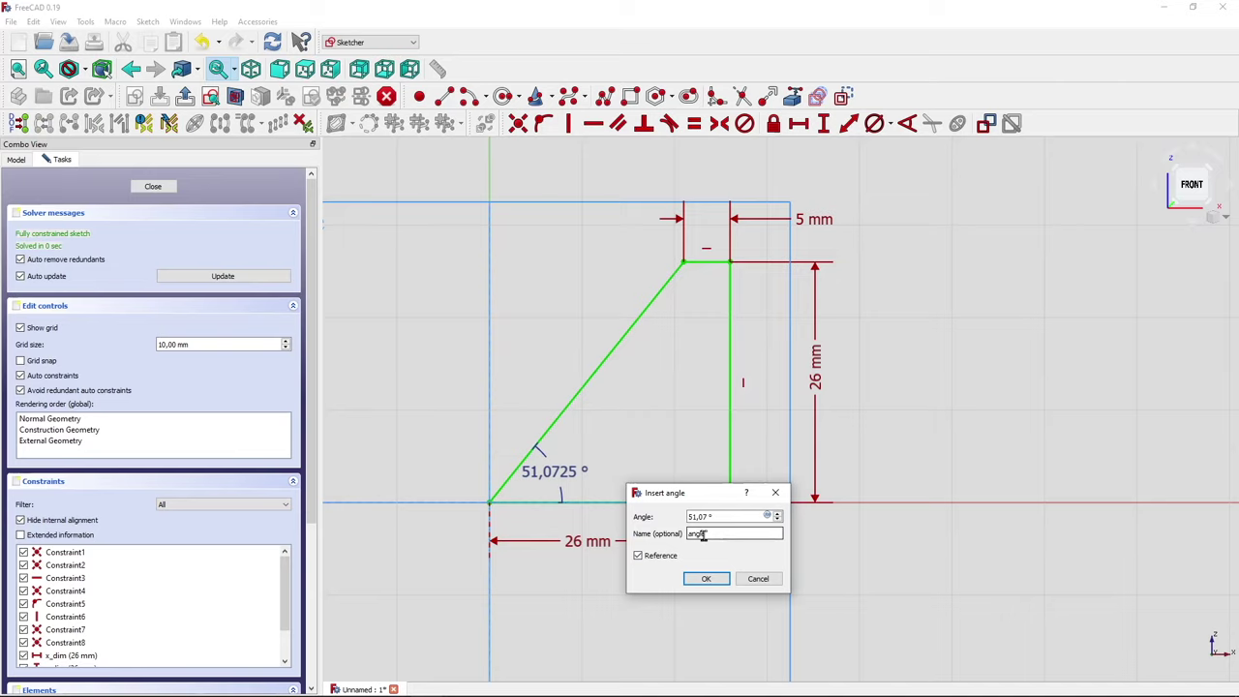
type("_front")
left_click(708, 579)
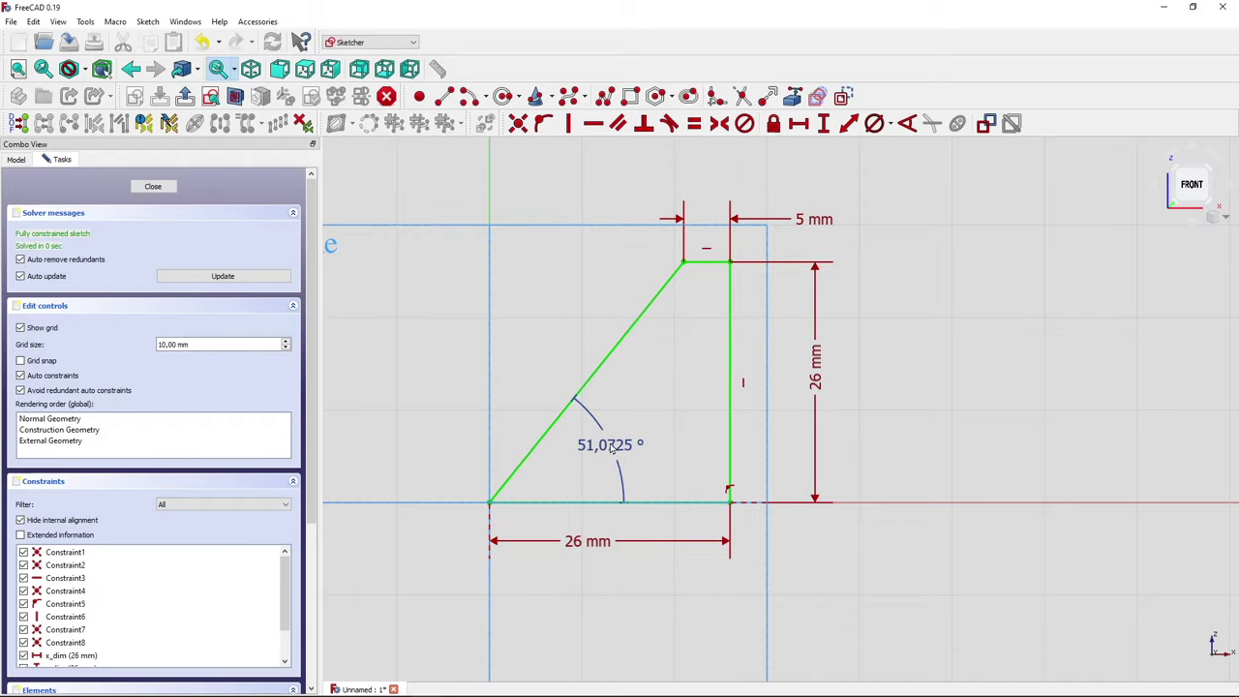
Close the sketch editor and rename Sketch to baseprofile in the tree.
left_click(152, 188)
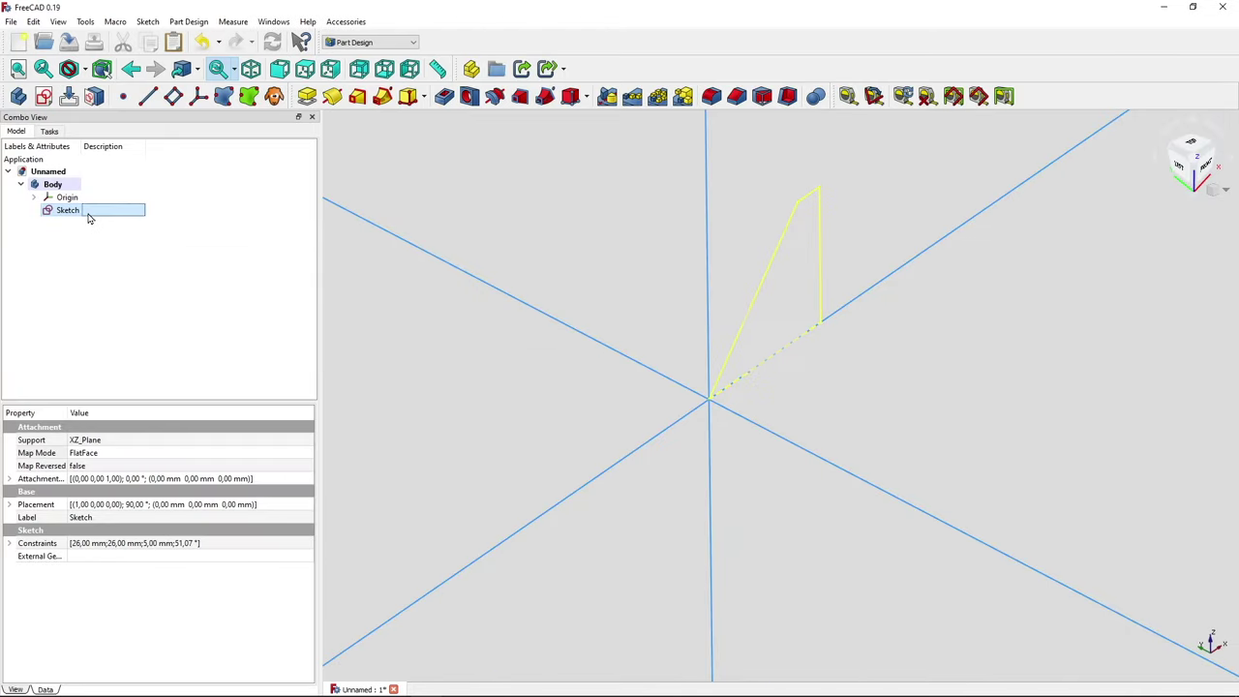
right_click(56, 215)
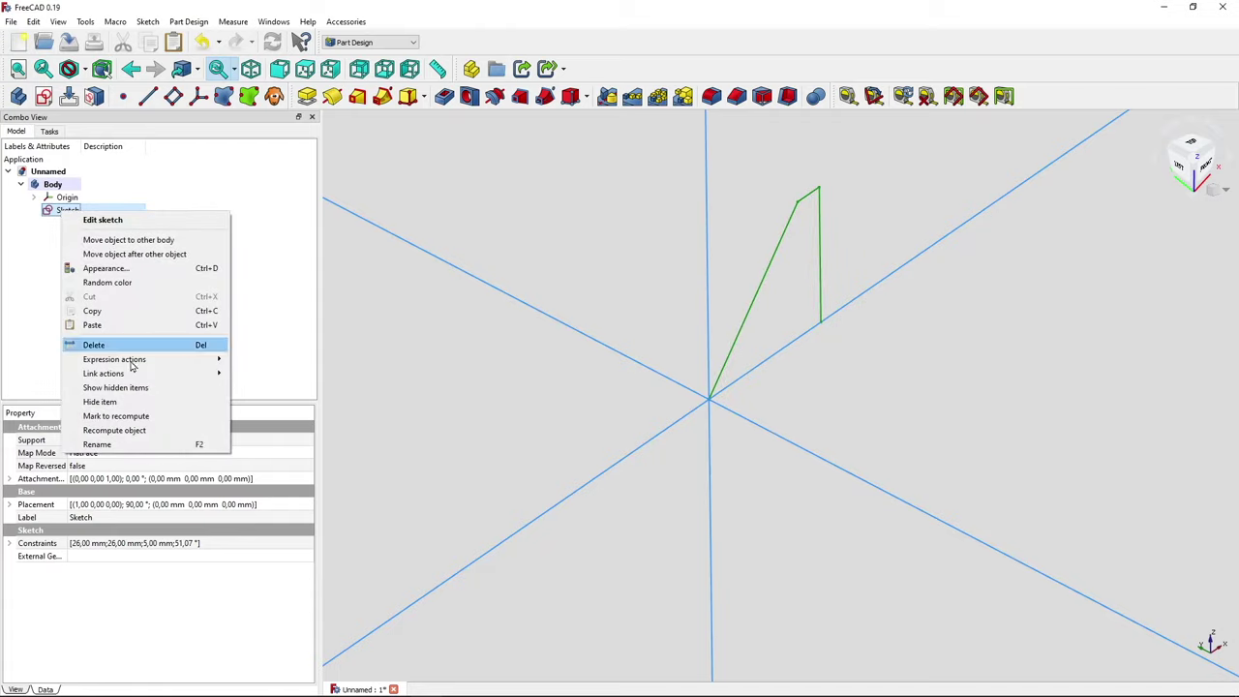
left_click(136, 443)
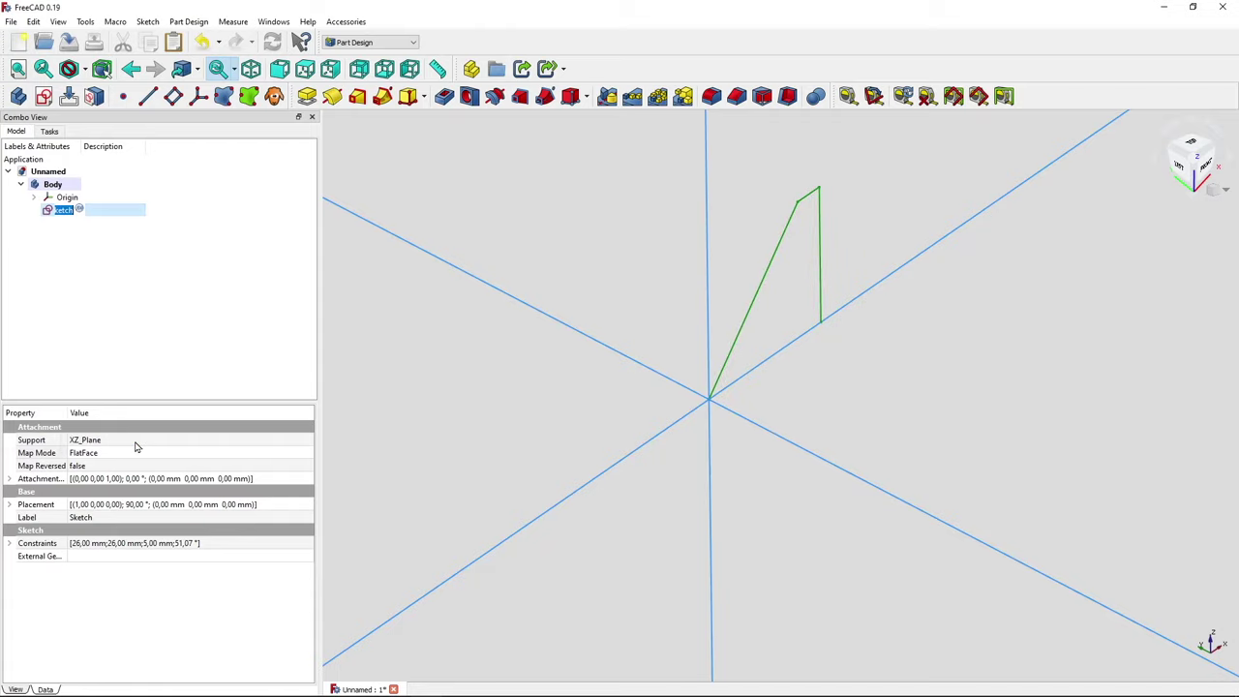
type("baseprofile")
key("Return")
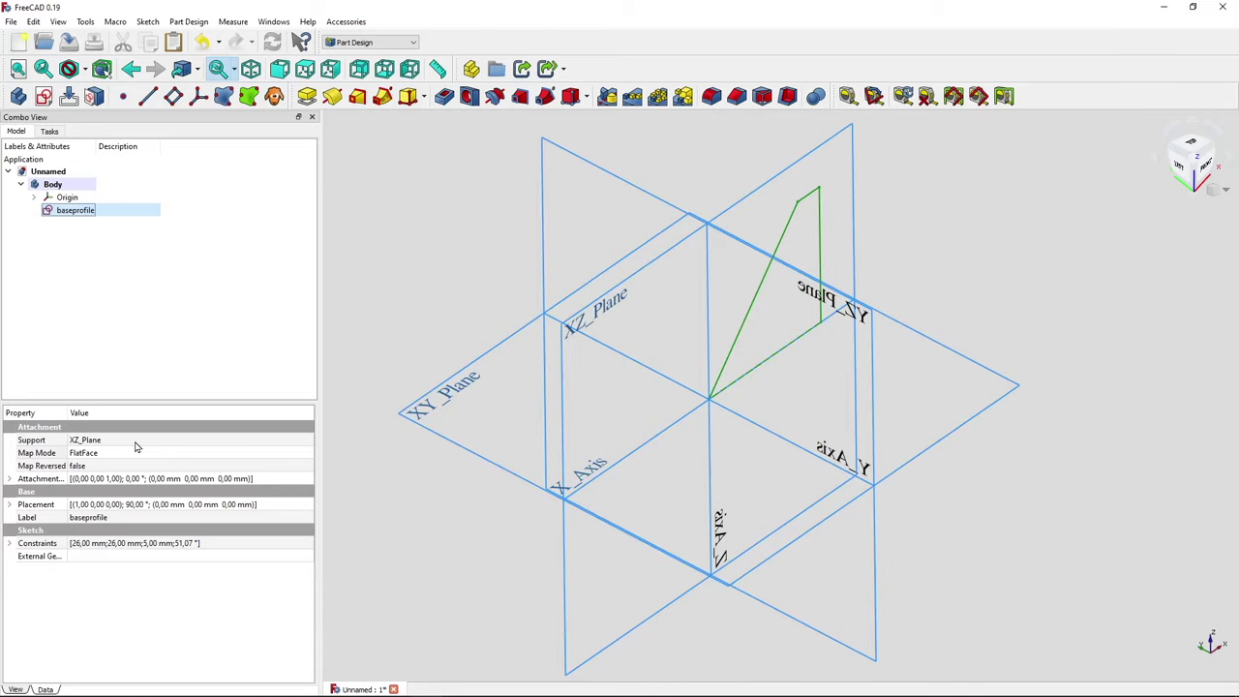
middle_click_drag(949, 268, 900, 326)
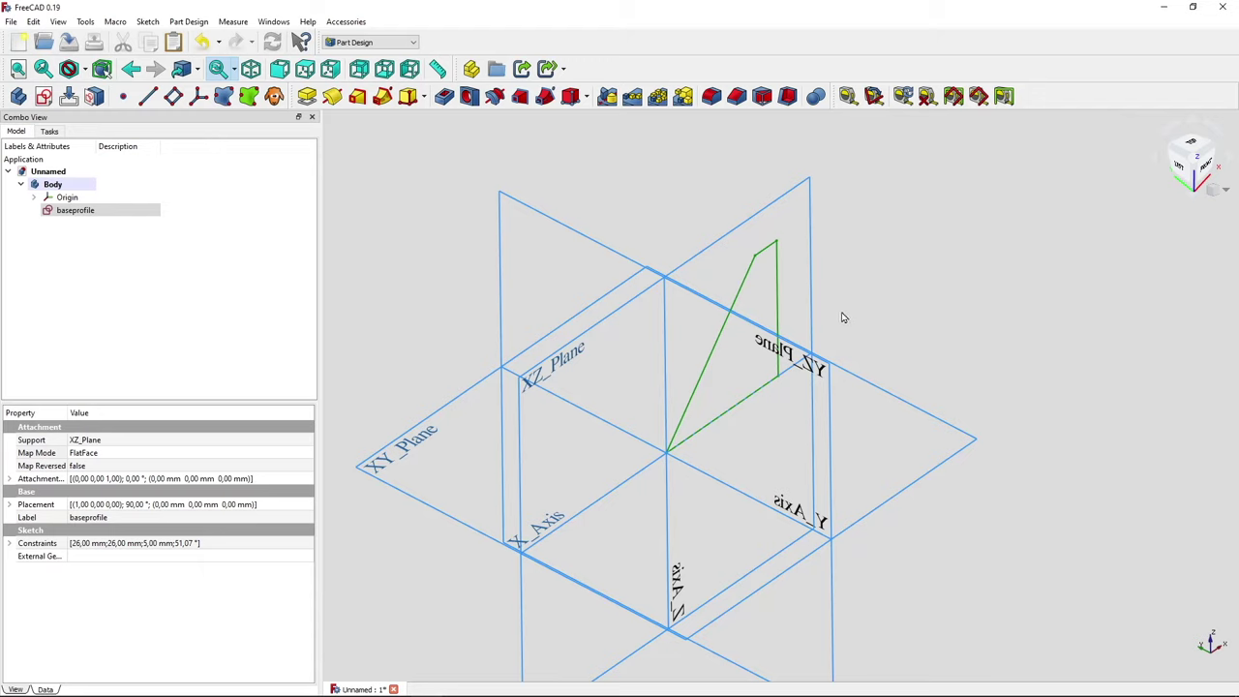
left_click(97, 210)
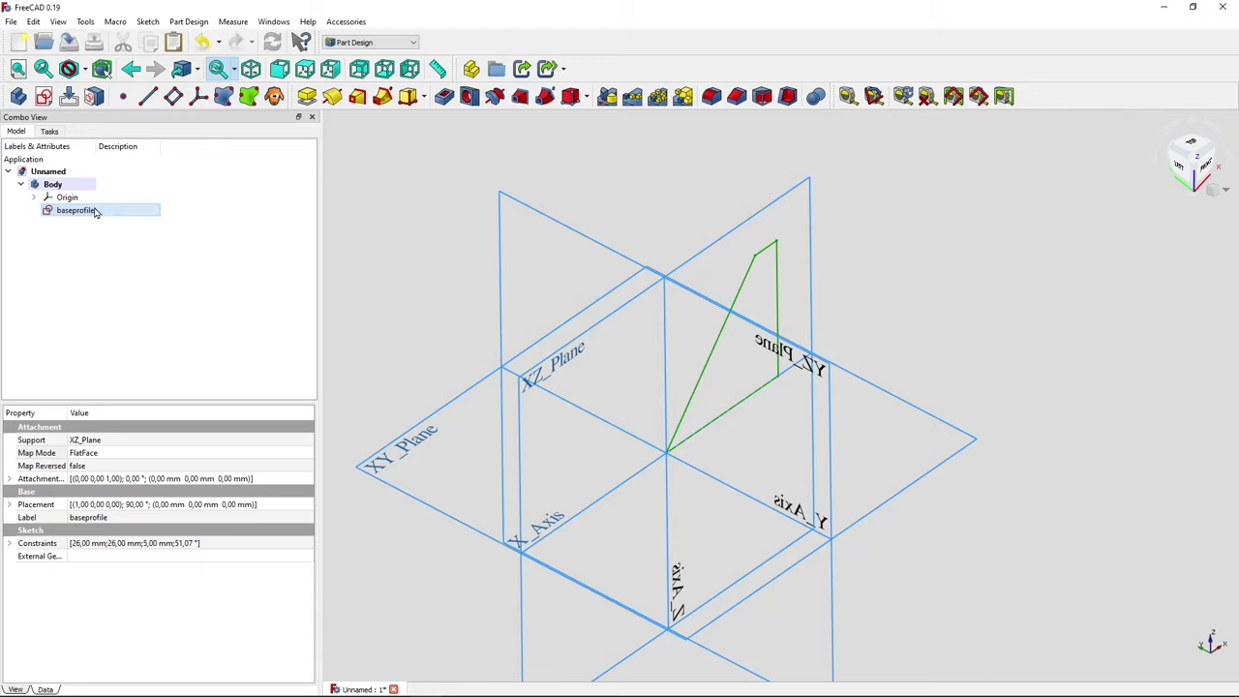
Pad baseprofile to 53 mm length, symmetric to the sketch plane.
left_click(308, 97)
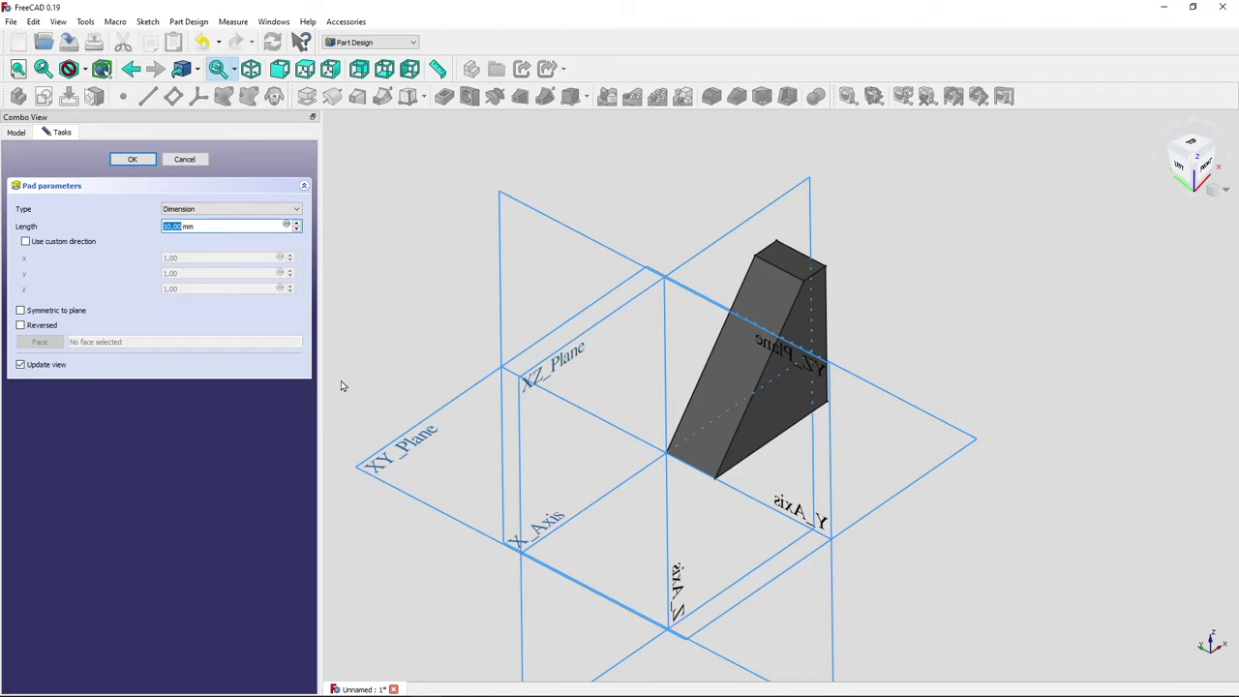
left_click(80, 312)
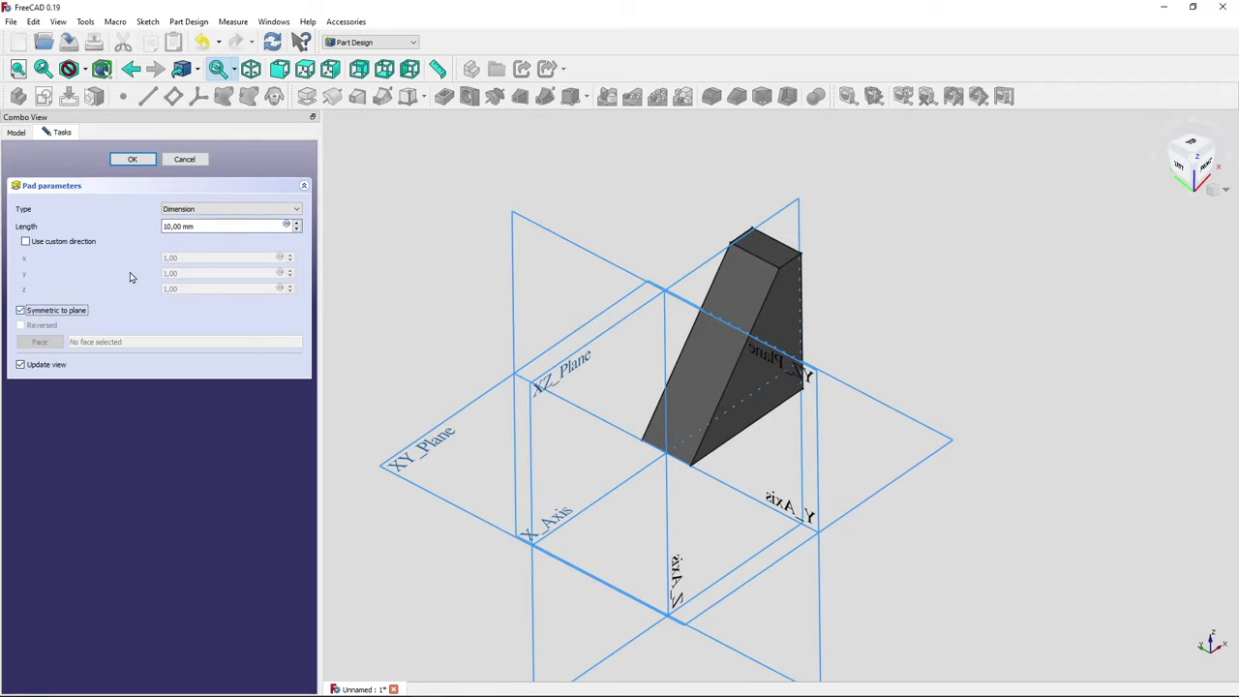
left_click_drag(216, 226, 152, 229)
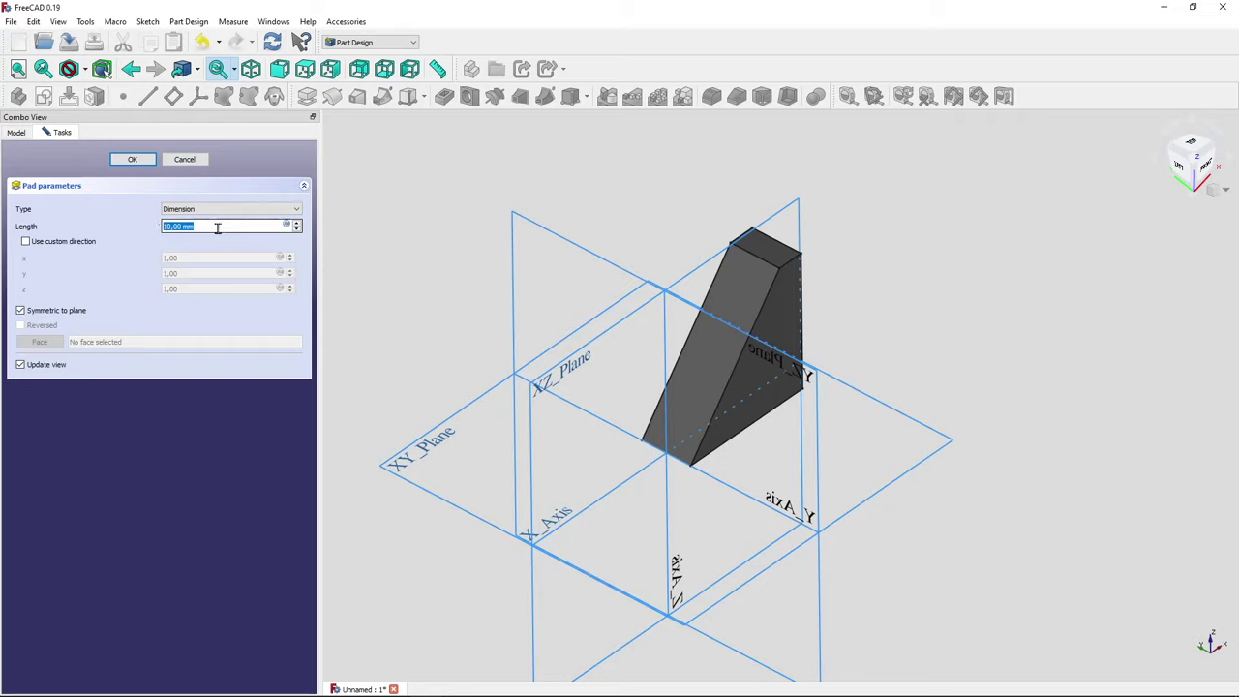
type("53")
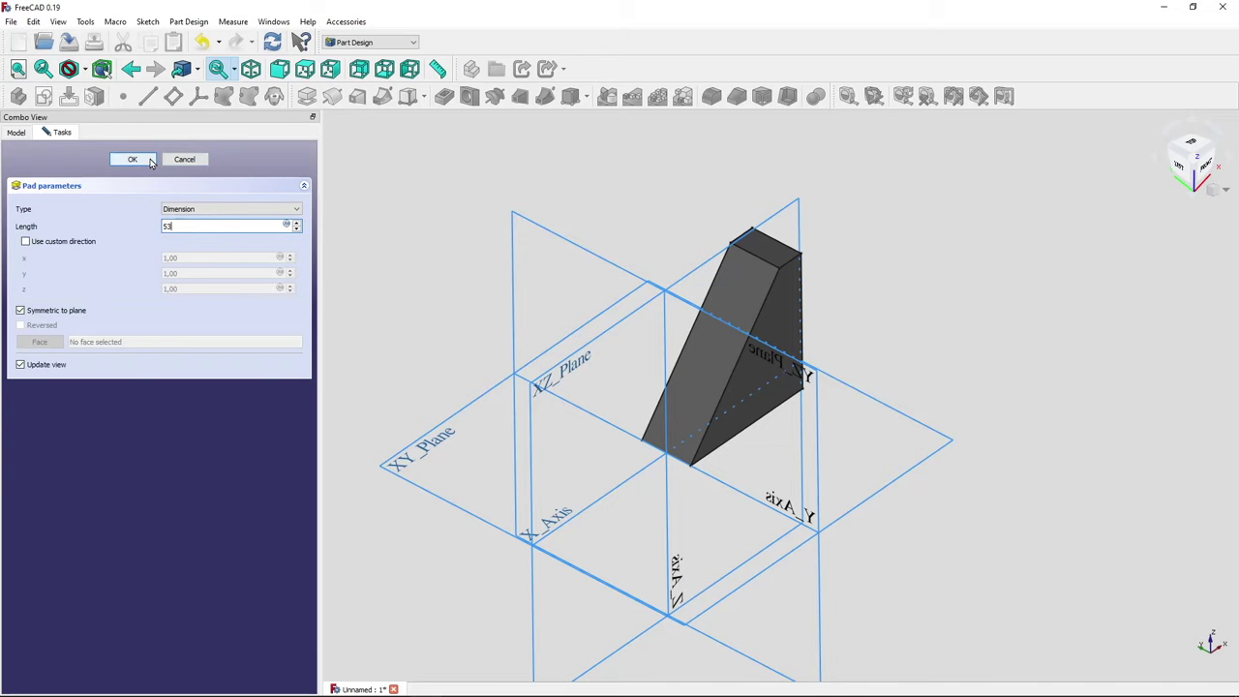
left_click(132, 160)
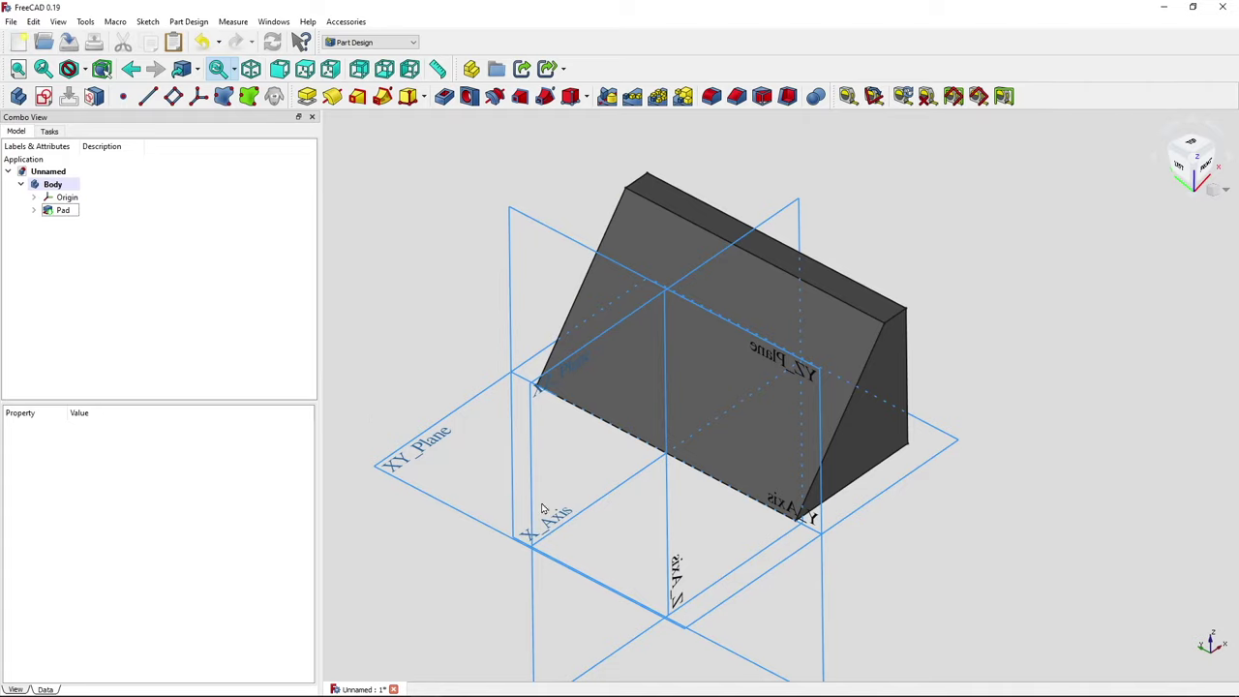
Create a new sketch on the XZ_Plane and frame the sketch view.
left_click(535, 387)
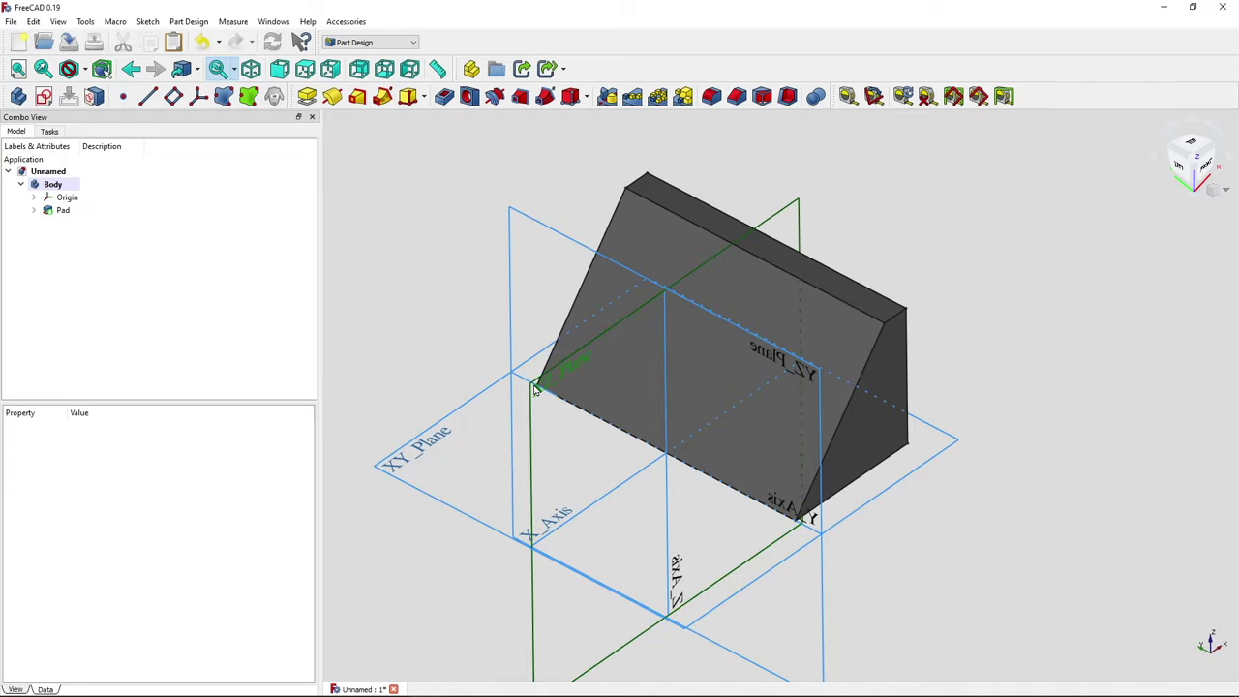
left_click(43, 97)
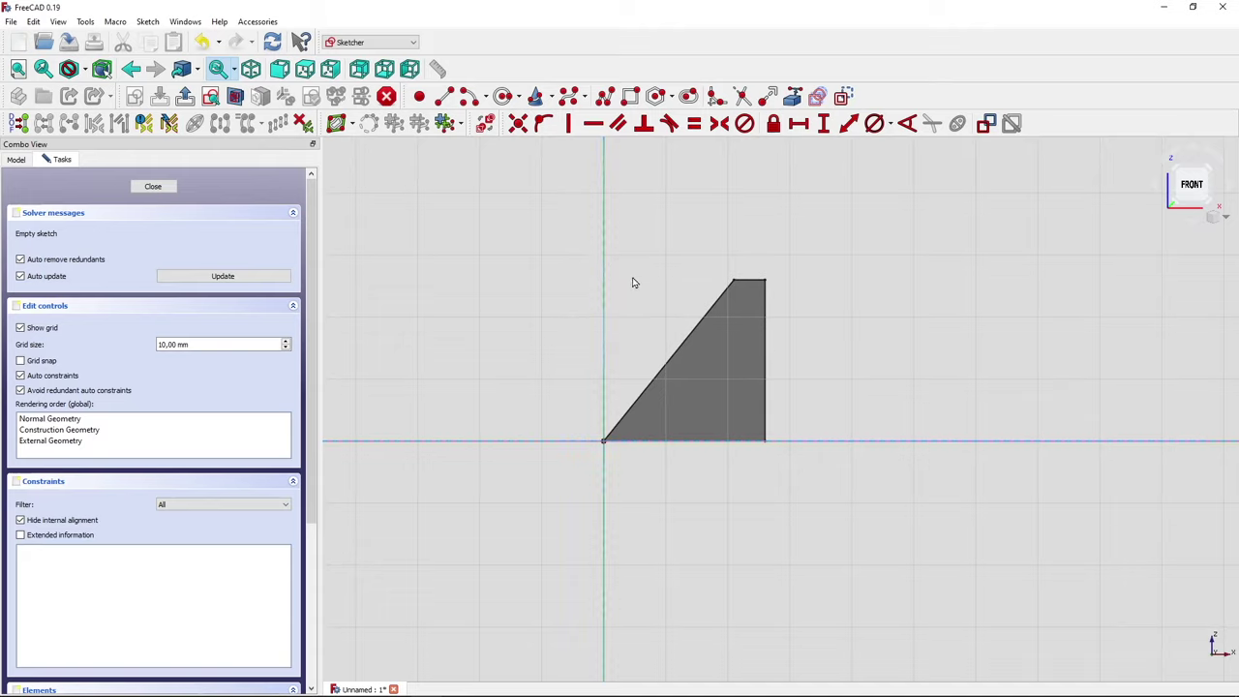
scroll(627, 282, "up", 3)
scroll(551, 264, "up", 2)
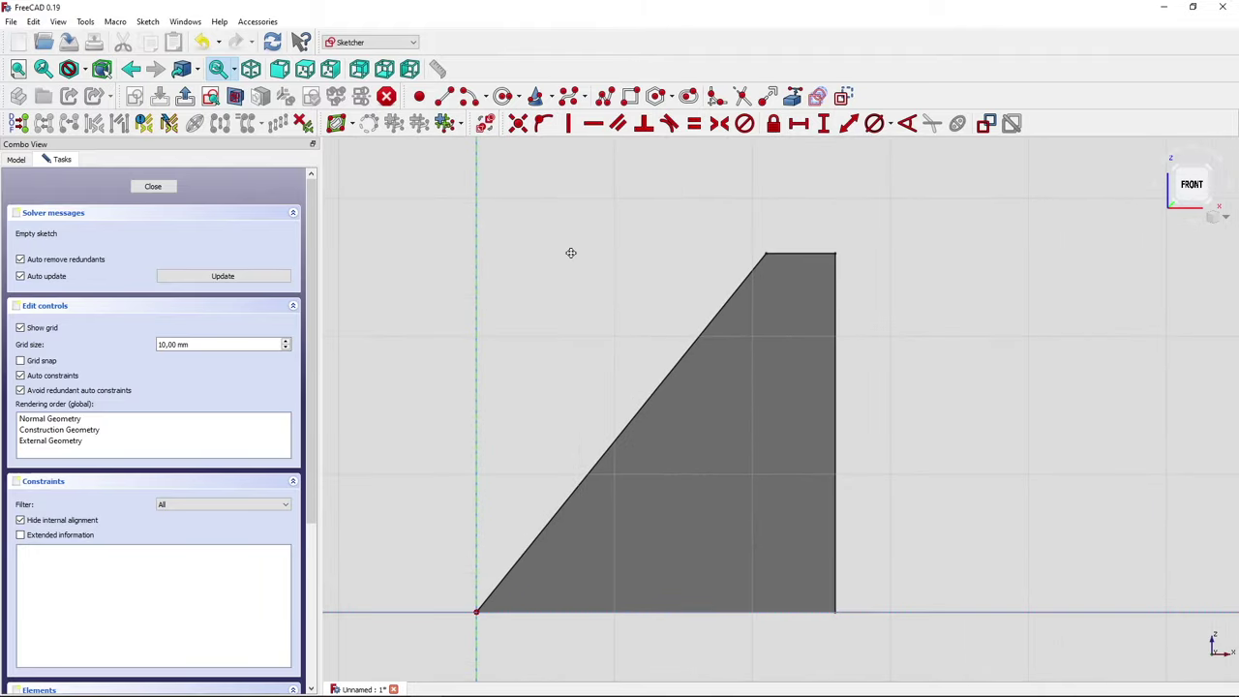
middle_click_drag(570, 252, 570, 199)
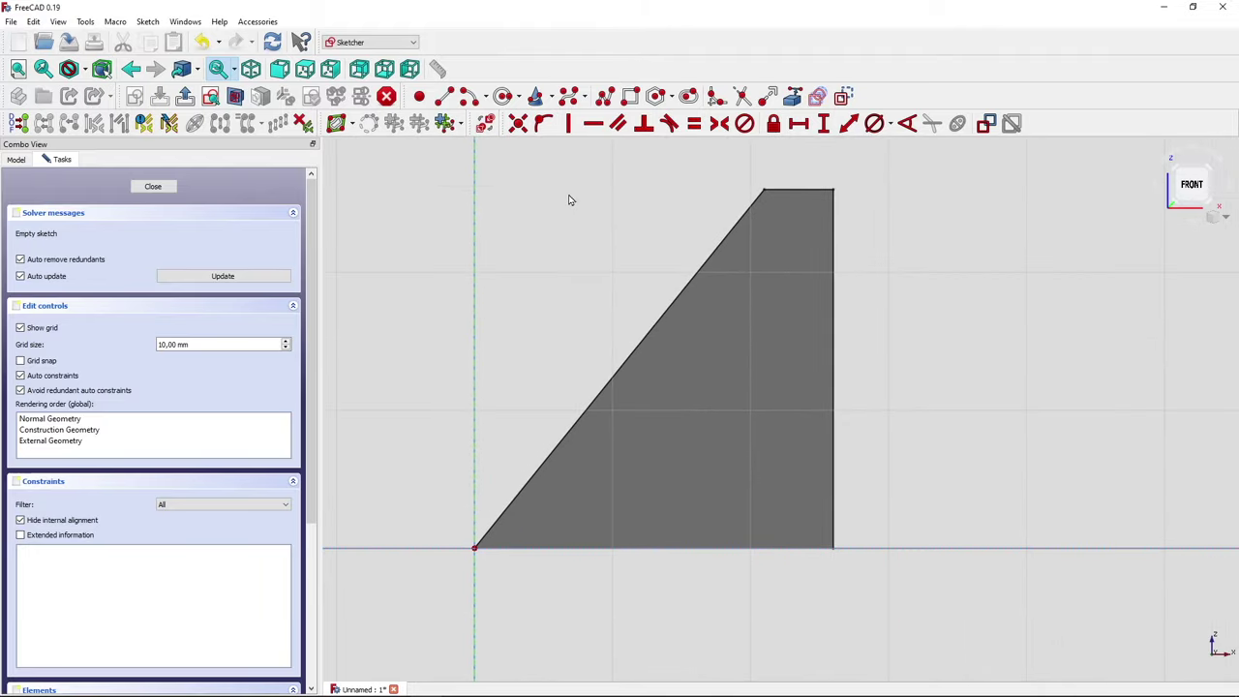
Draw a rectangle from the origin over the wedge profile and select its bottom edge.
left_click(629, 96)
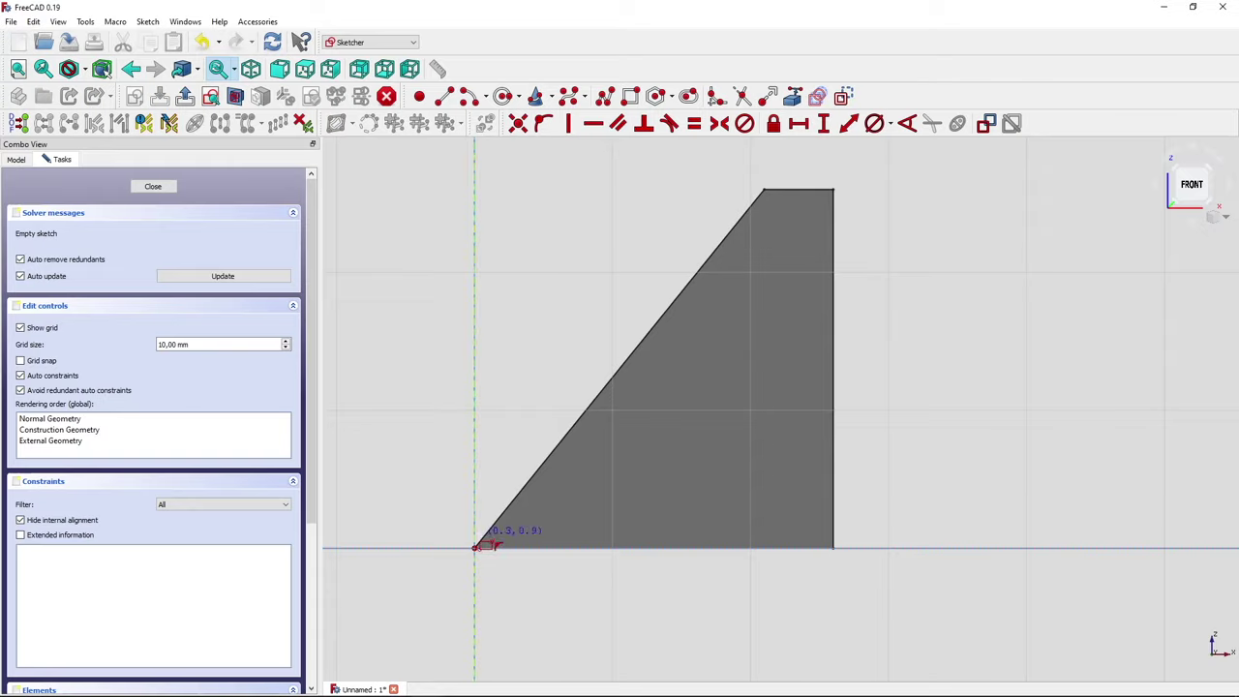
left_click(475, 550)
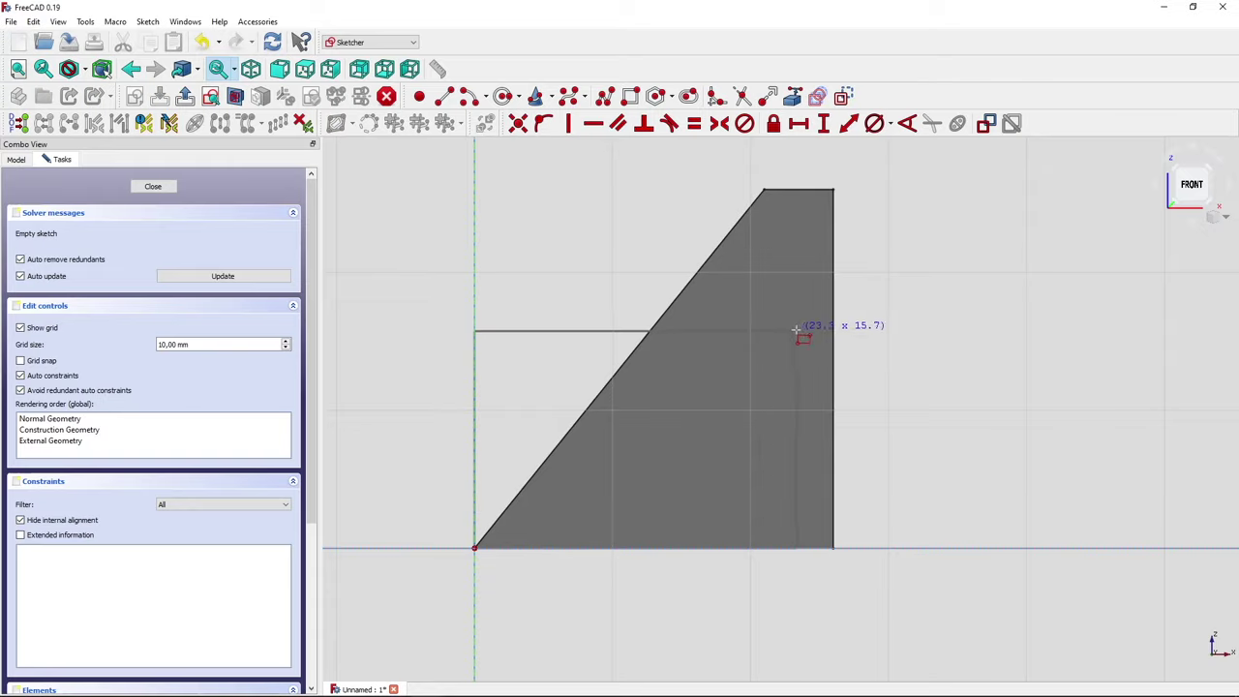
left_click(853, 316)
right_click(953, 352)
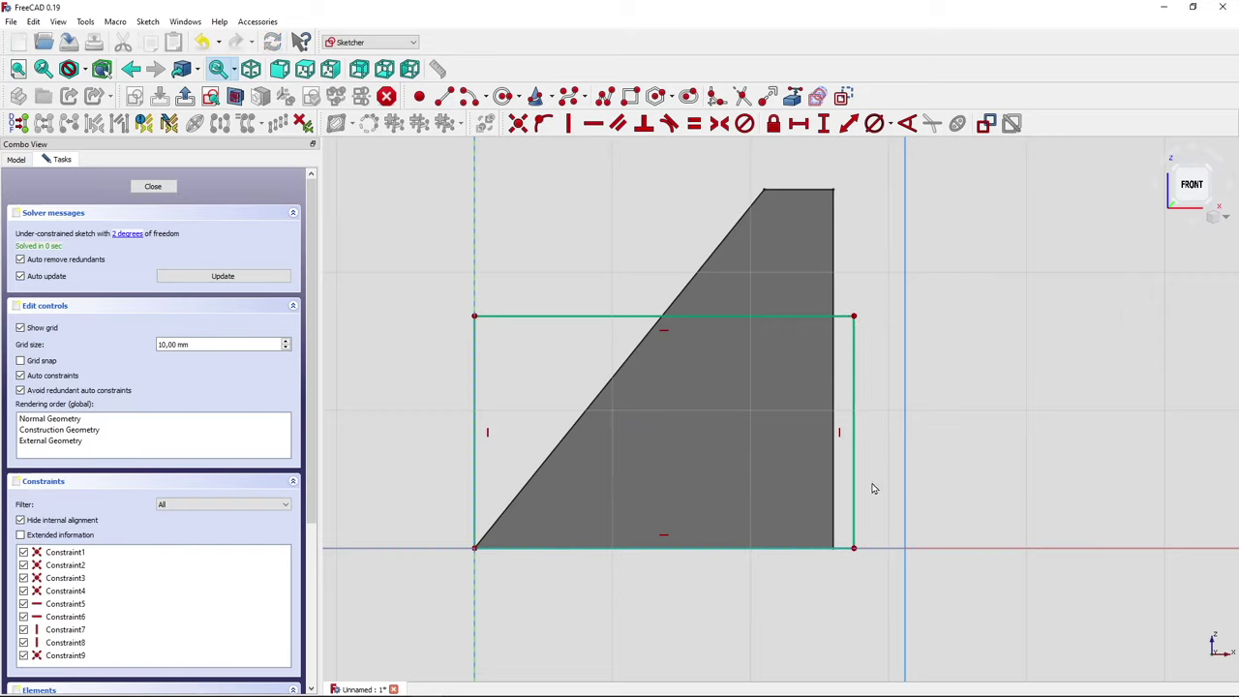
left_click(839, 556)
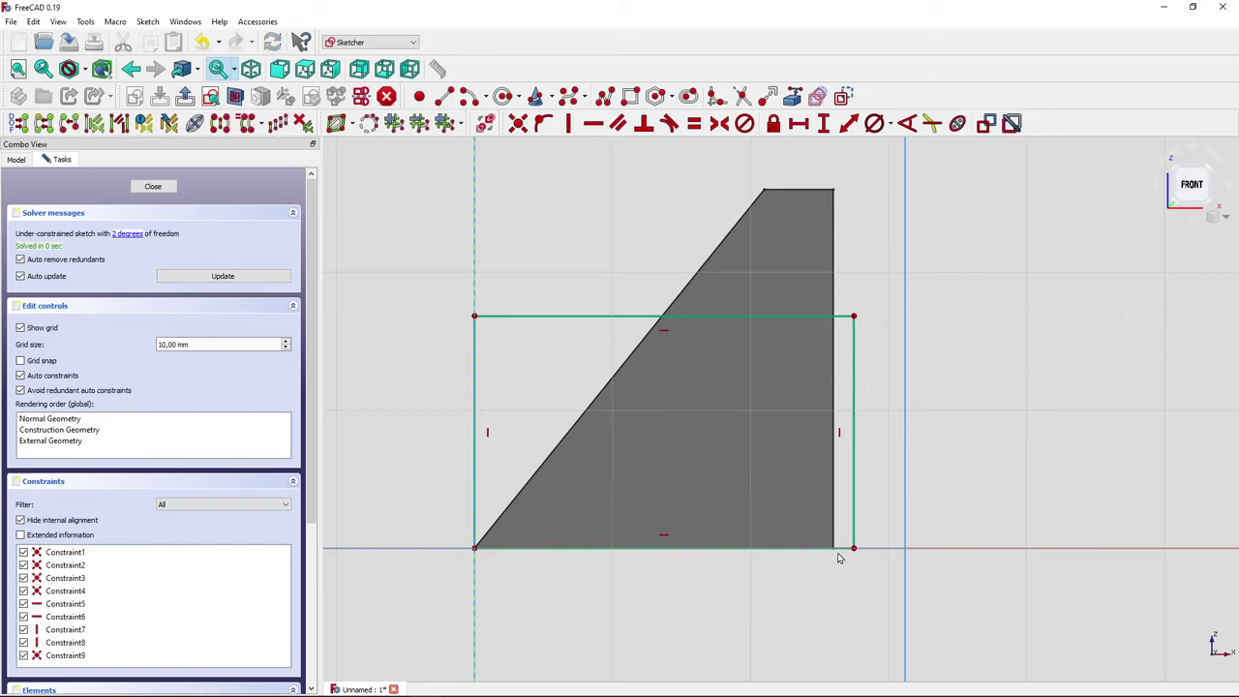
left_click(840, 581)
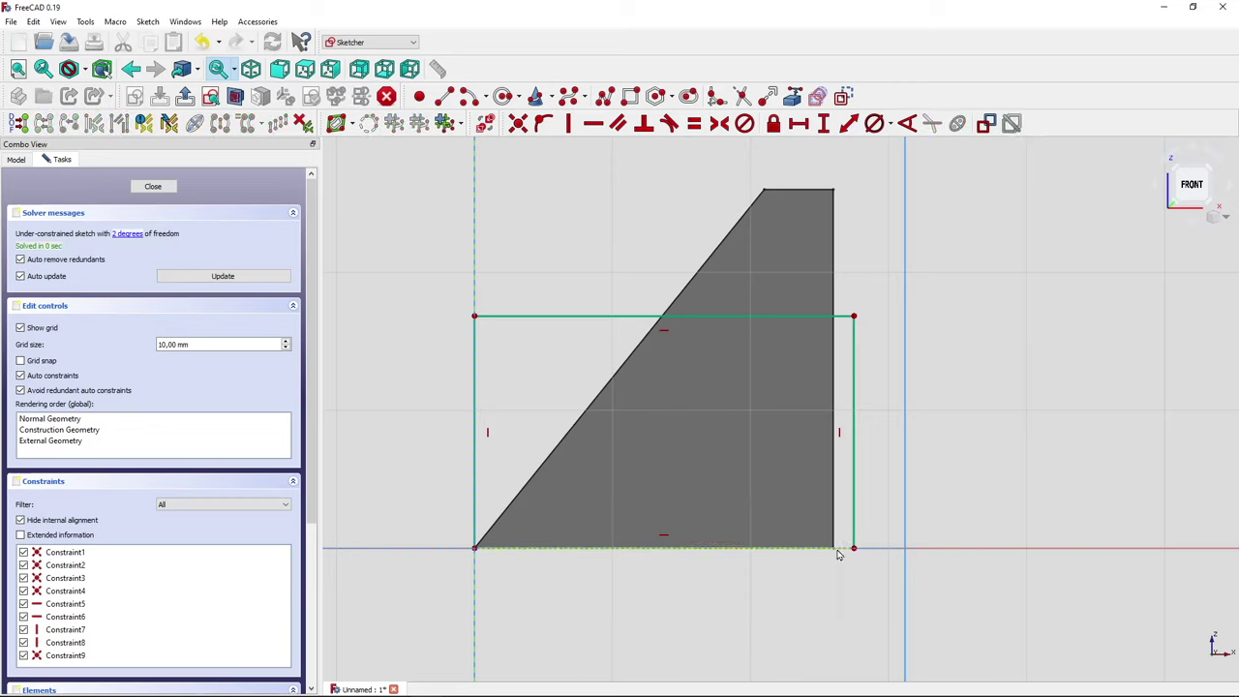
left_click(839, 554)
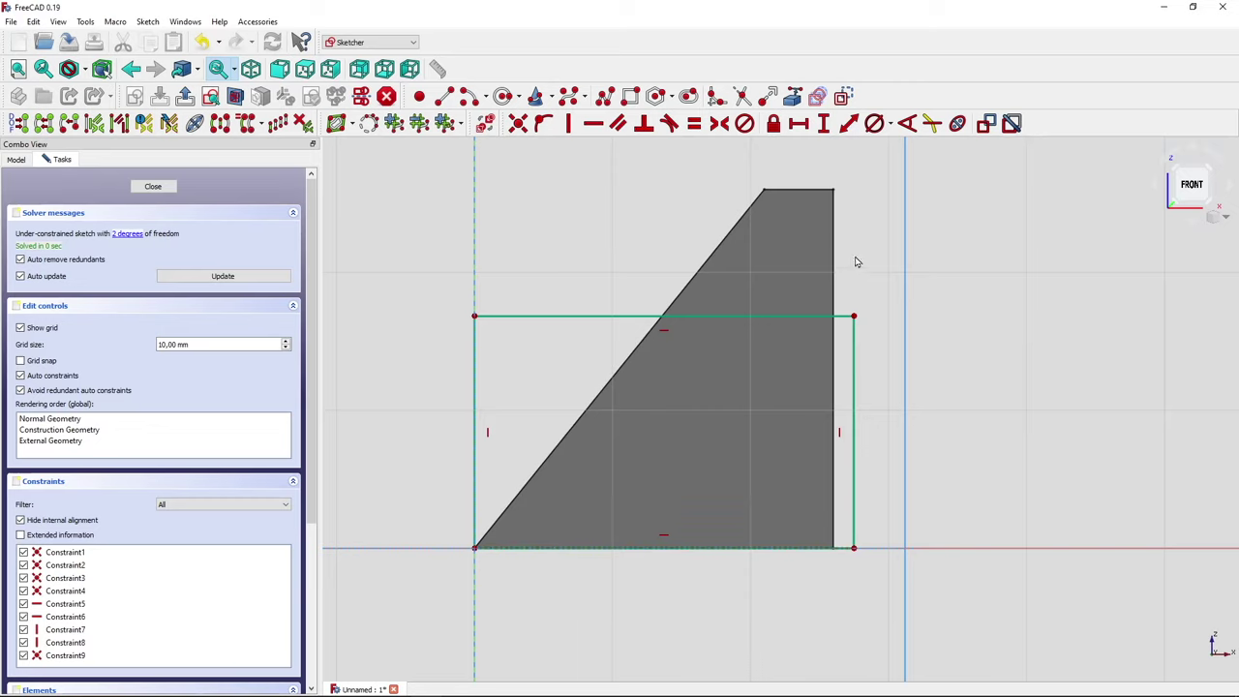
Set the rectangle's bottom length to the formula <<baseprofile>>.Constraints.x_dim, giving 26 mm.
left_click(800, 124)
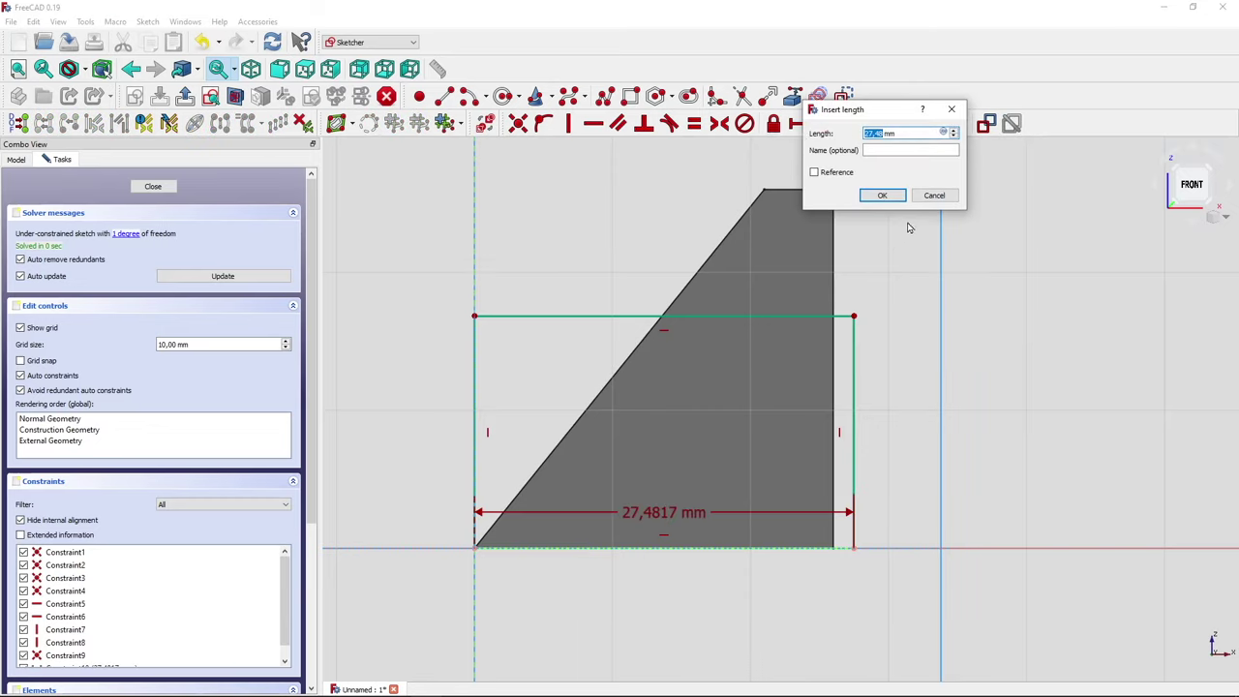
left_click(945, 134)
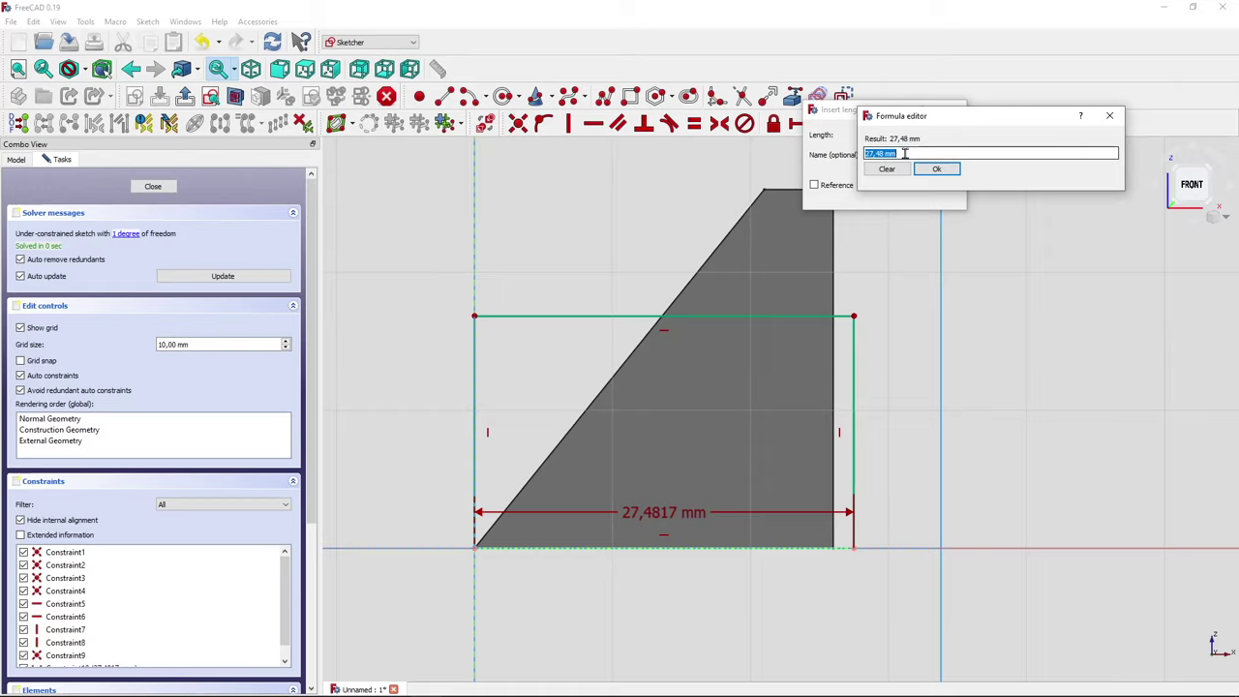
type("<<baseprofile>>.")
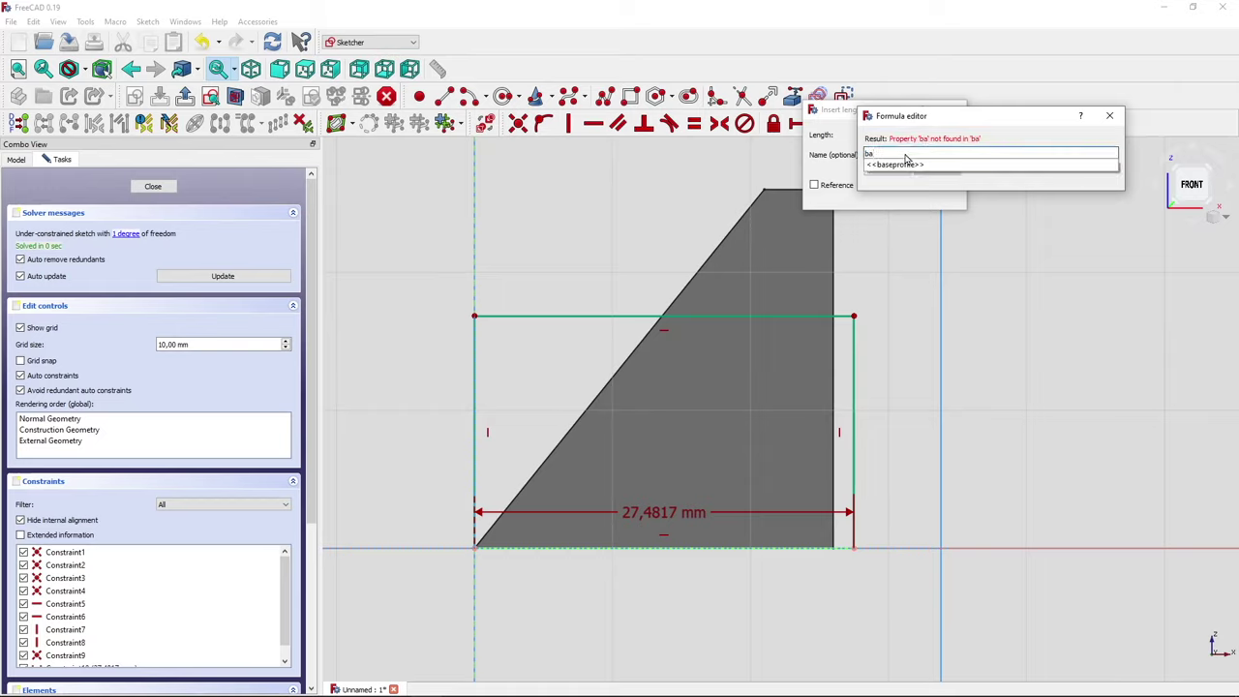
key("Down")
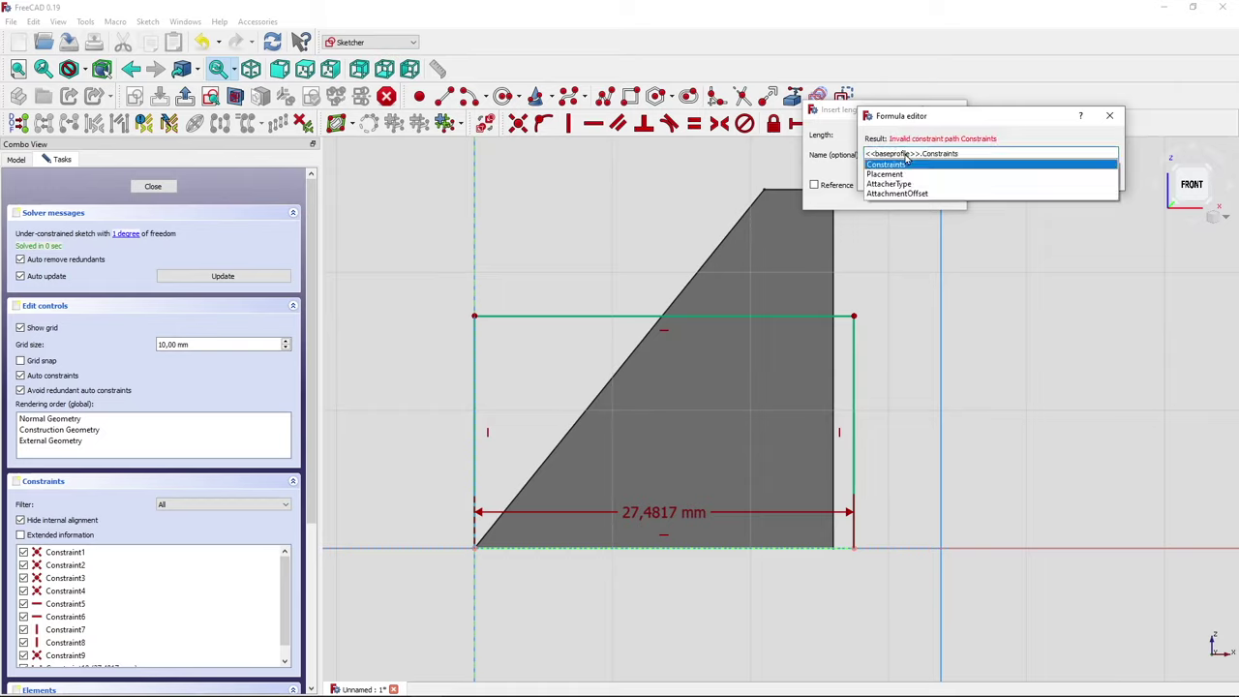
type(".")
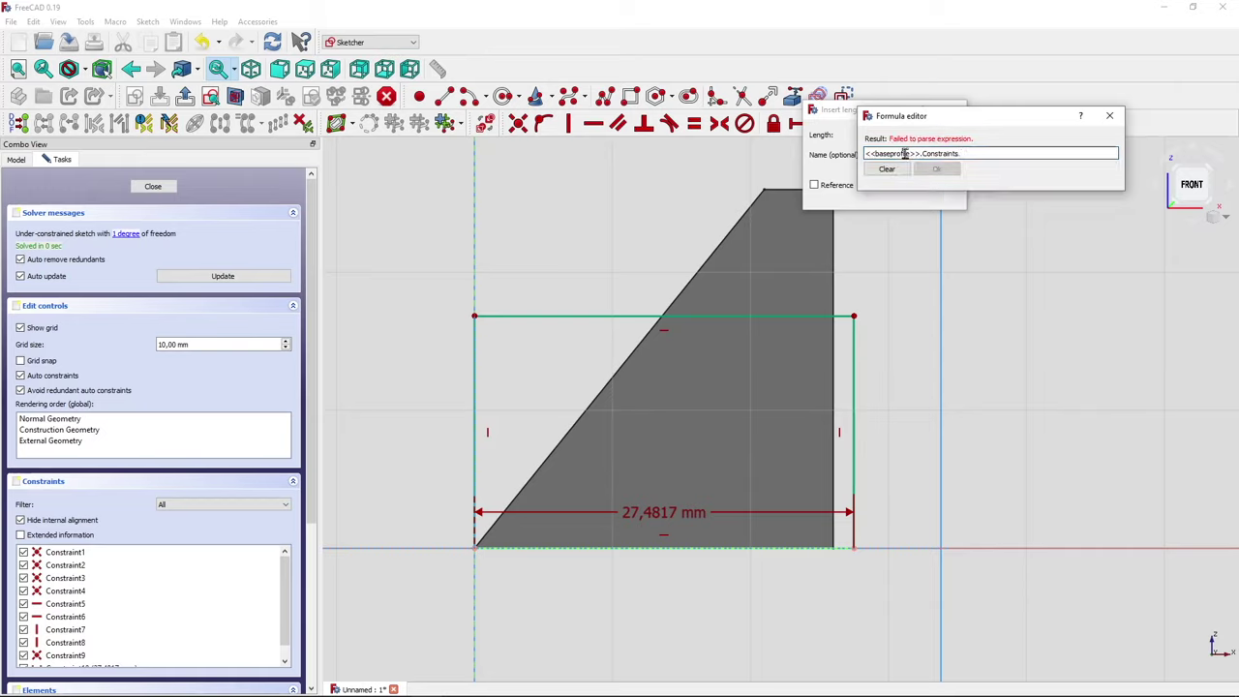
type("x_dim")
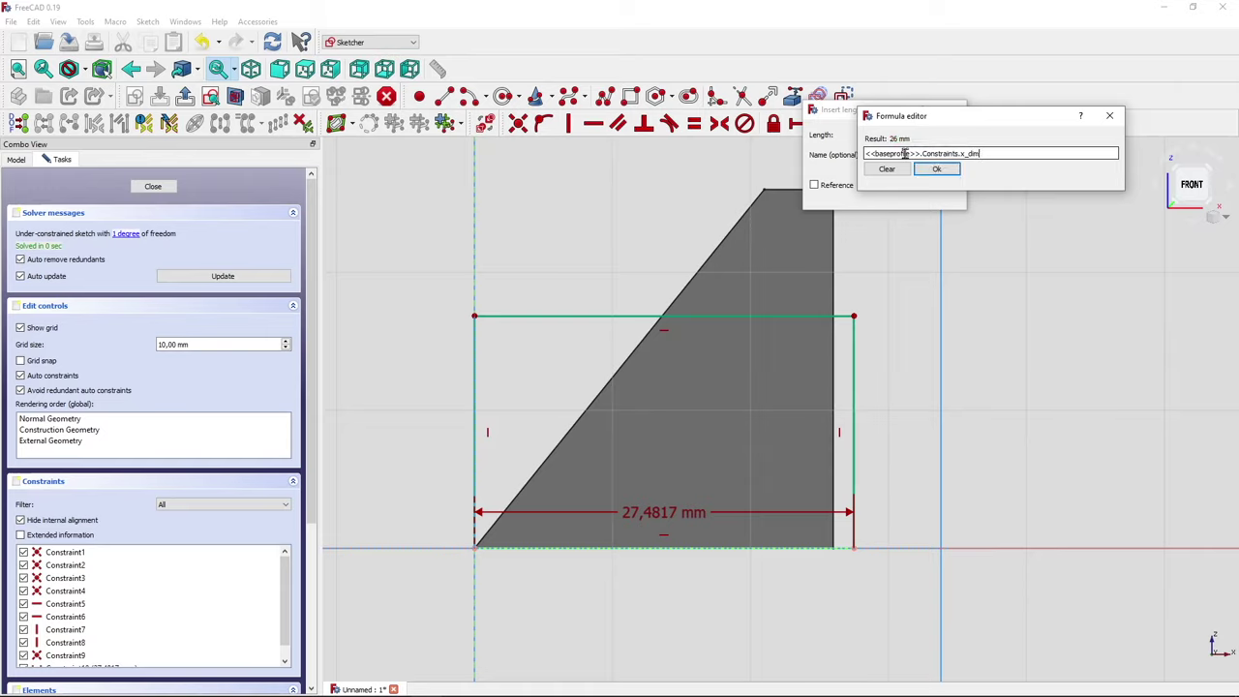
left_click(935, 168)
left_click(880, 194)
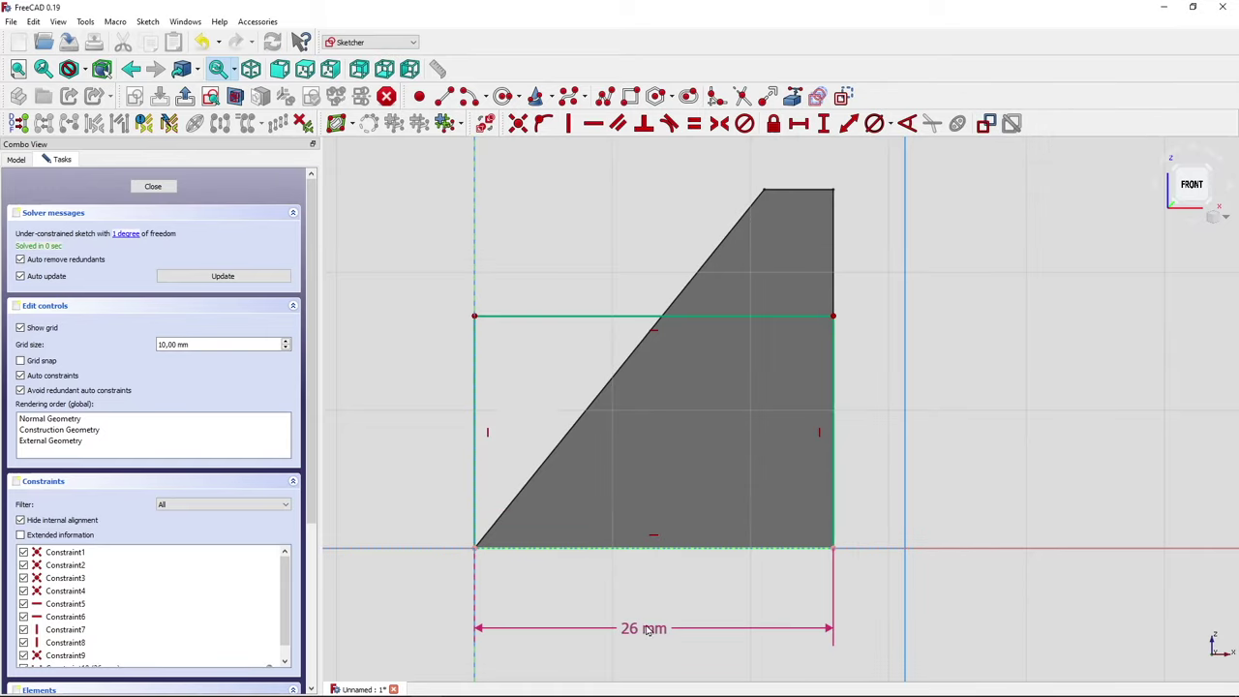
mouse_move(572, 318)
left_mouse_down()
mouse_move(579, 369)
mouse_move(586, 328)
left_mouse_up()
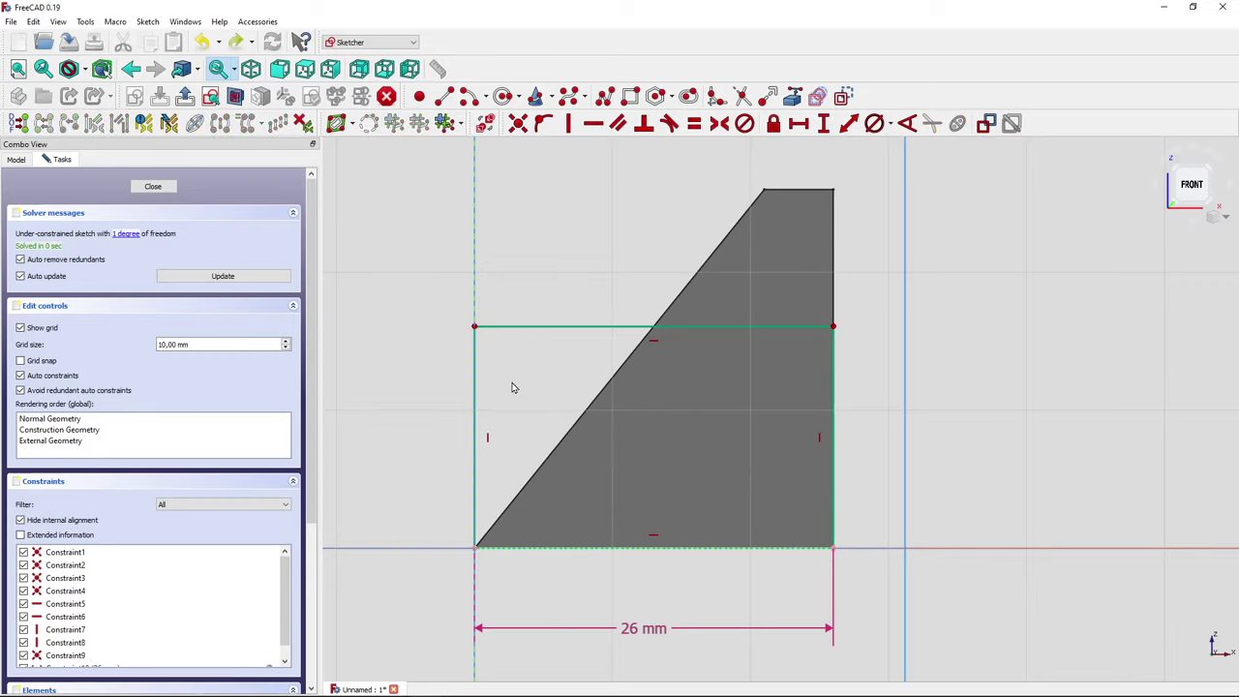
left_click(473, 387)
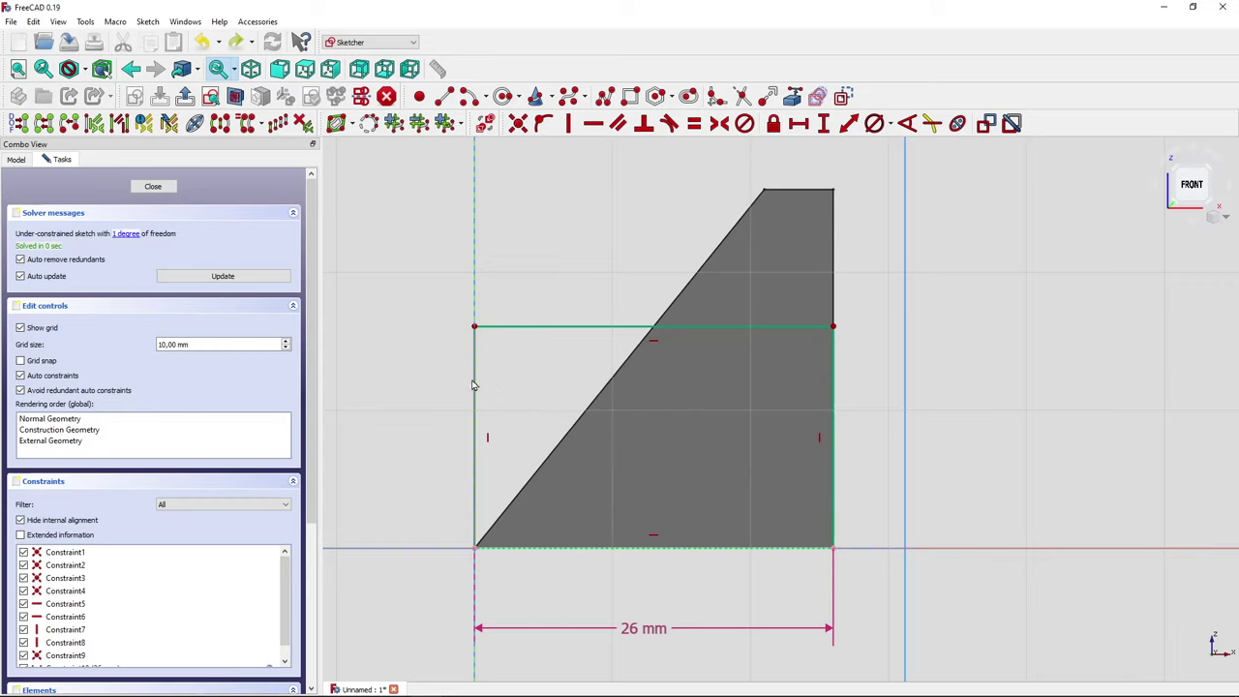
Constrain the rectangle's left edge to 16,7 mm height and close Sketch001.
left_click(823, 123)
left_click_drag(943, 139, 888, 139)
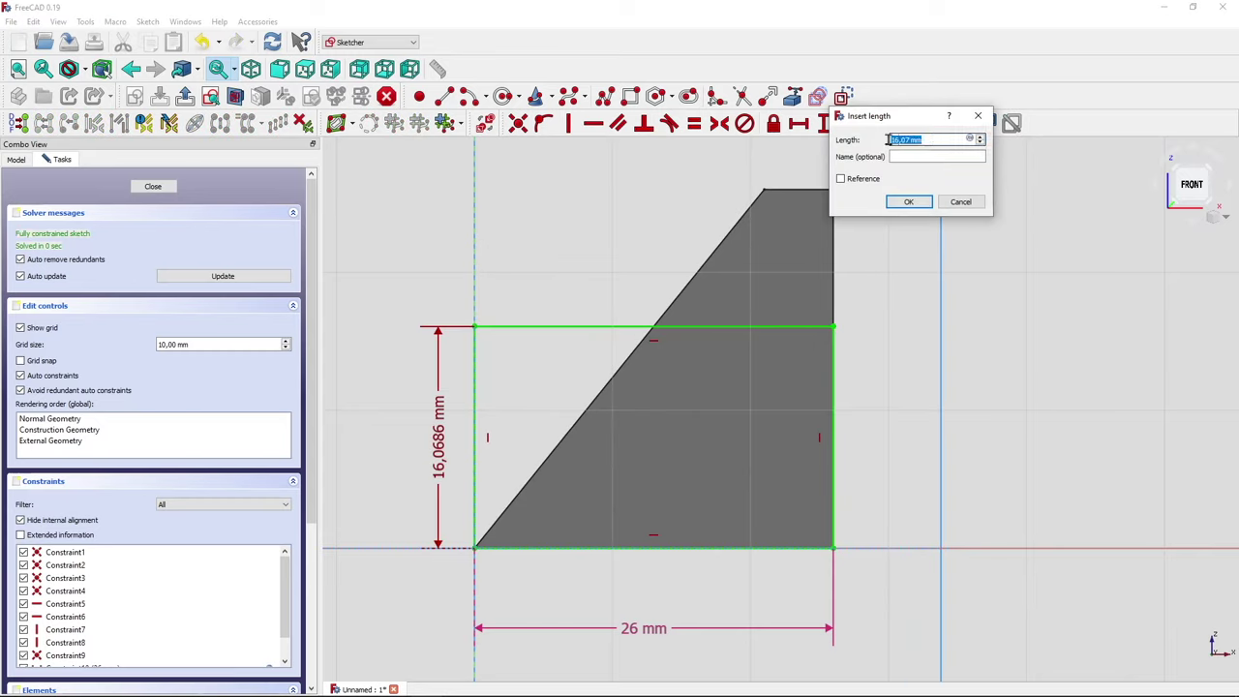
type("1")
left_click(915, 201)
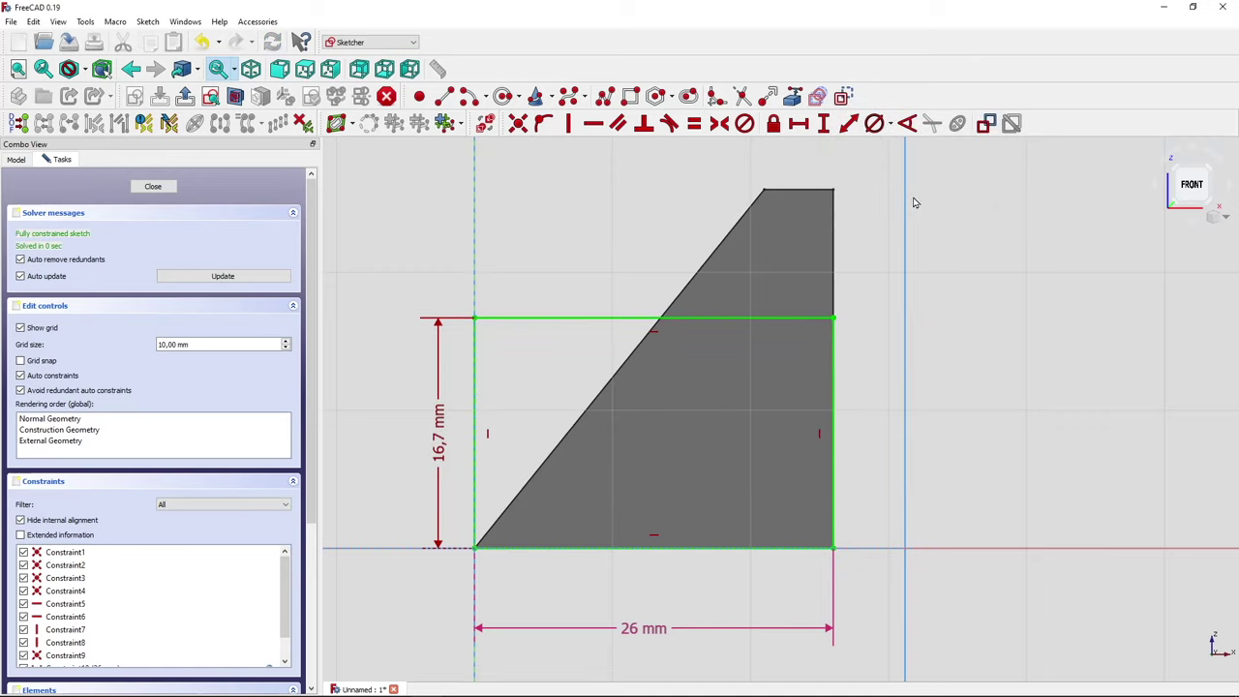
left_click(157, 187)
mouse_move(359, 277)
middle_mouse_down()
mouse_move(752, 564)
mouse_move(750, 554)
middle_mouse_up()
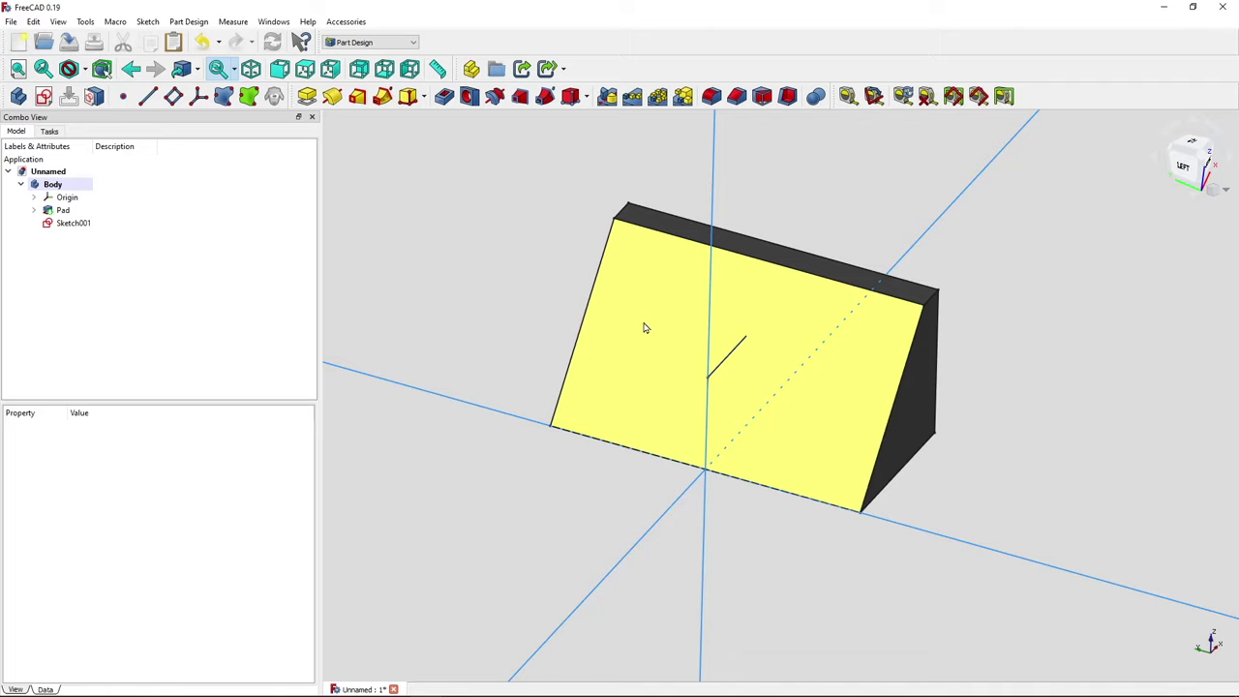
Set Sketch001's Attachment Offset z position to -26 mm.
middle_click_drag(548, 285, 467, 296)
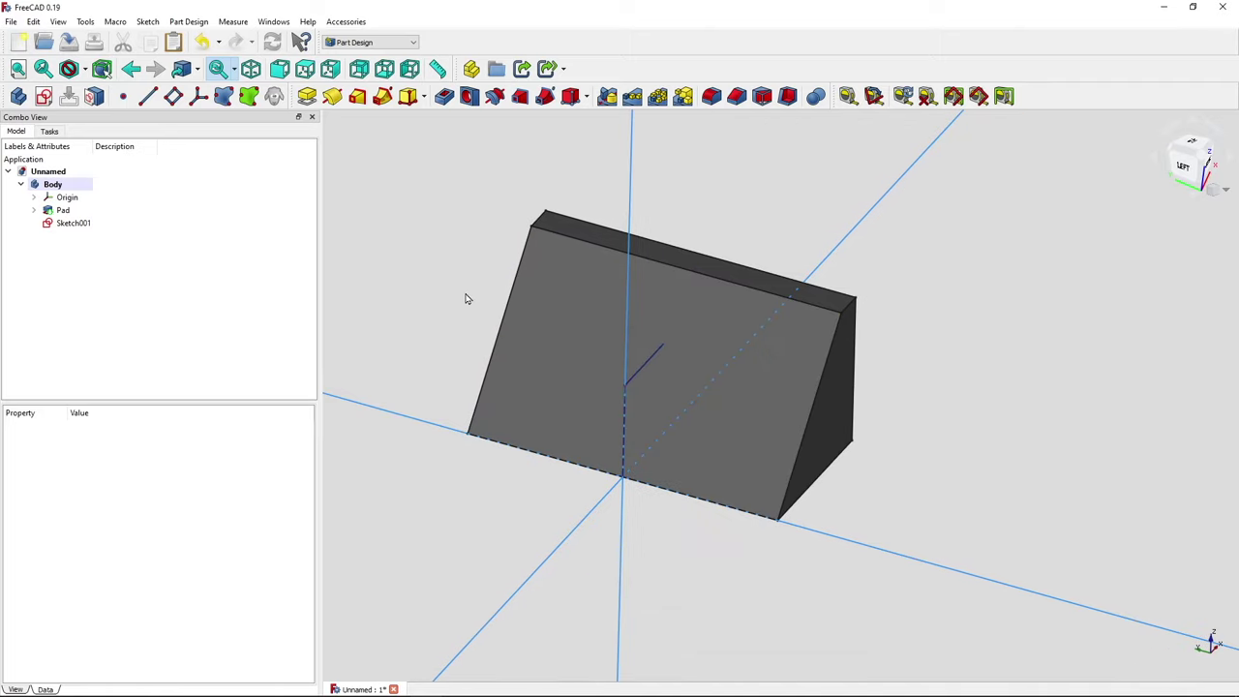
left_click(73, 223)
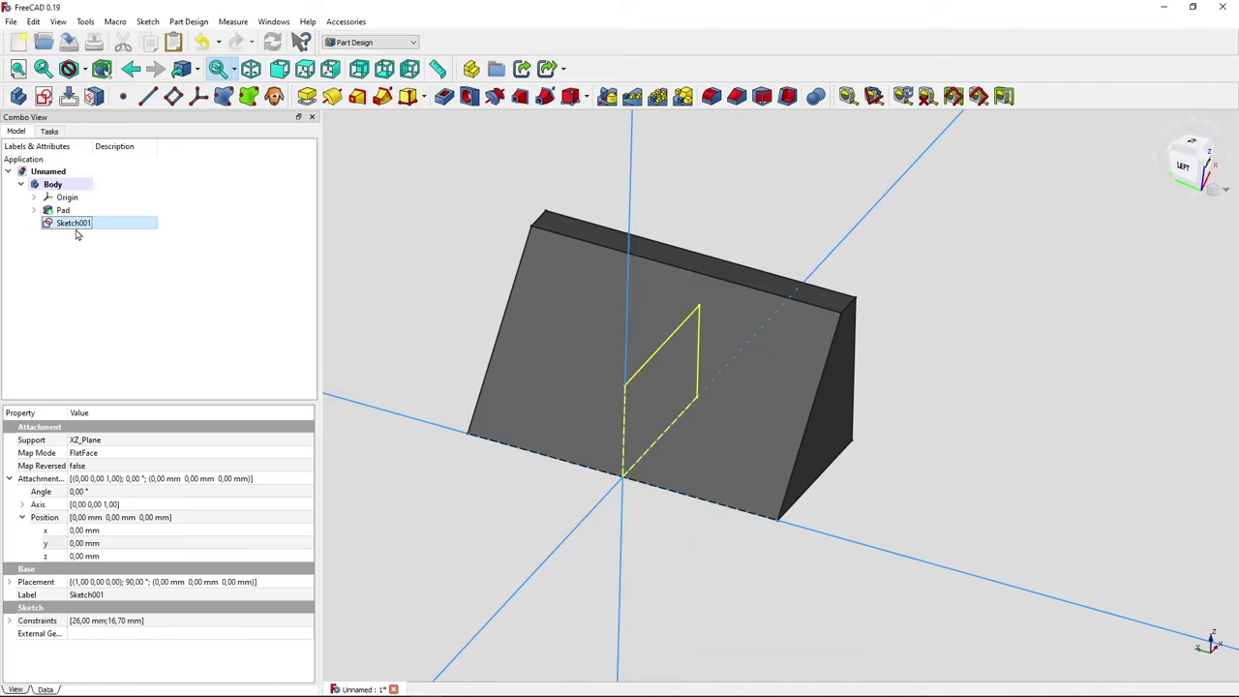
left_click(105, 558)
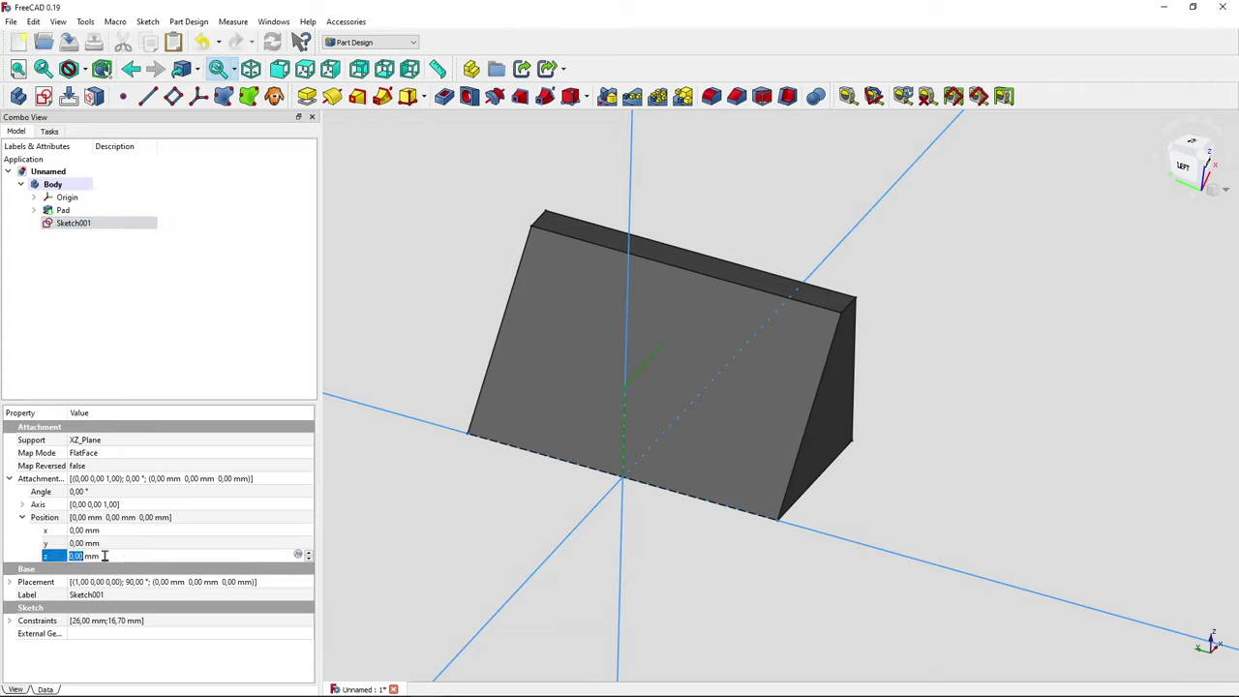
type("3")
left_click(309, 560)
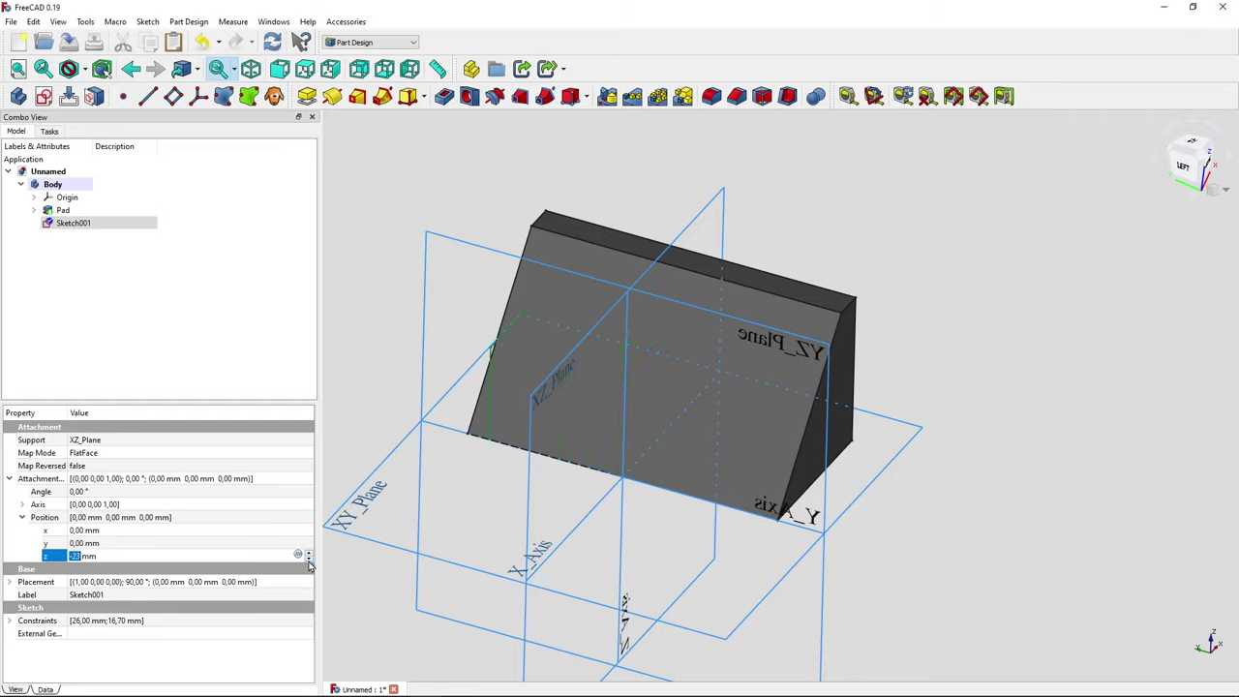
left_click(309, 560)
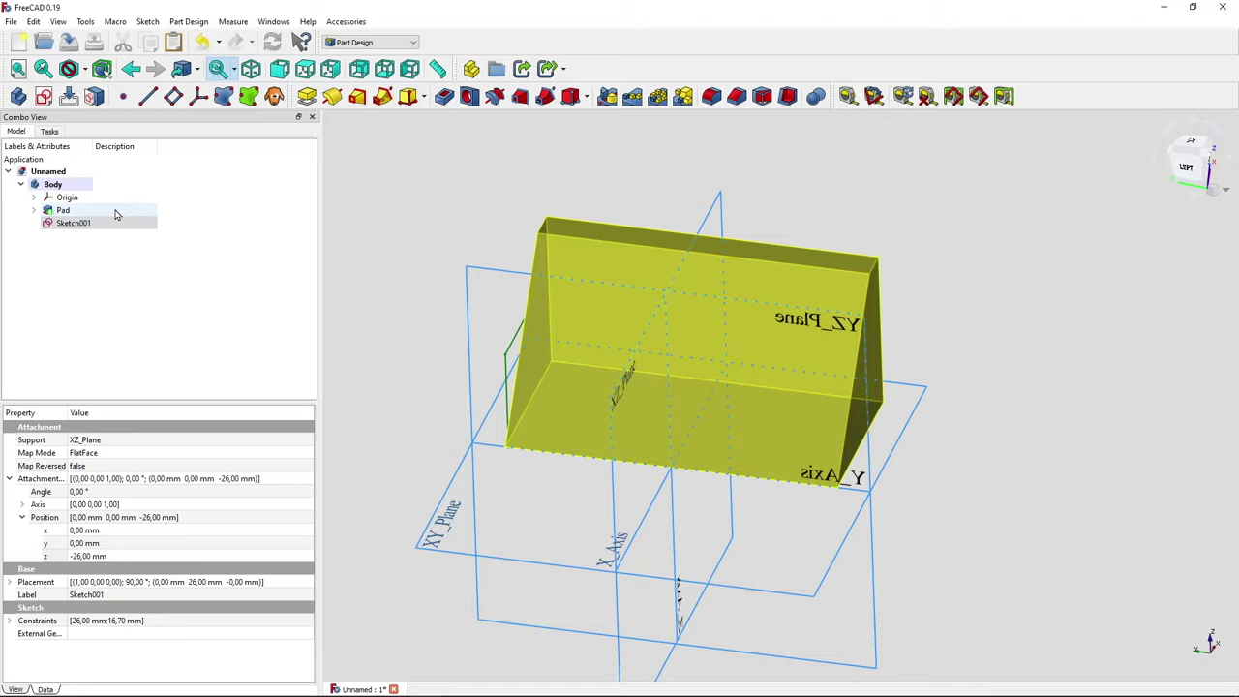
Check the Pad's Length property, then go back to Sketch001's z offset value.
left_click(115, 211)
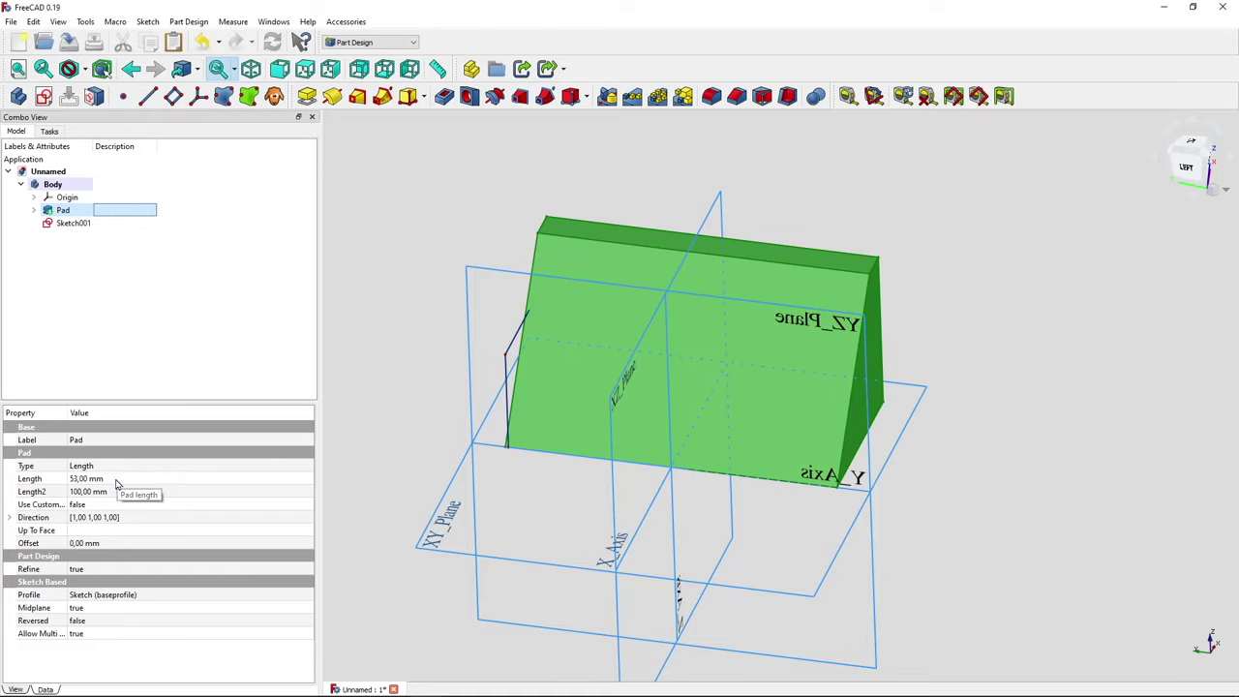
left_click(85, 225)
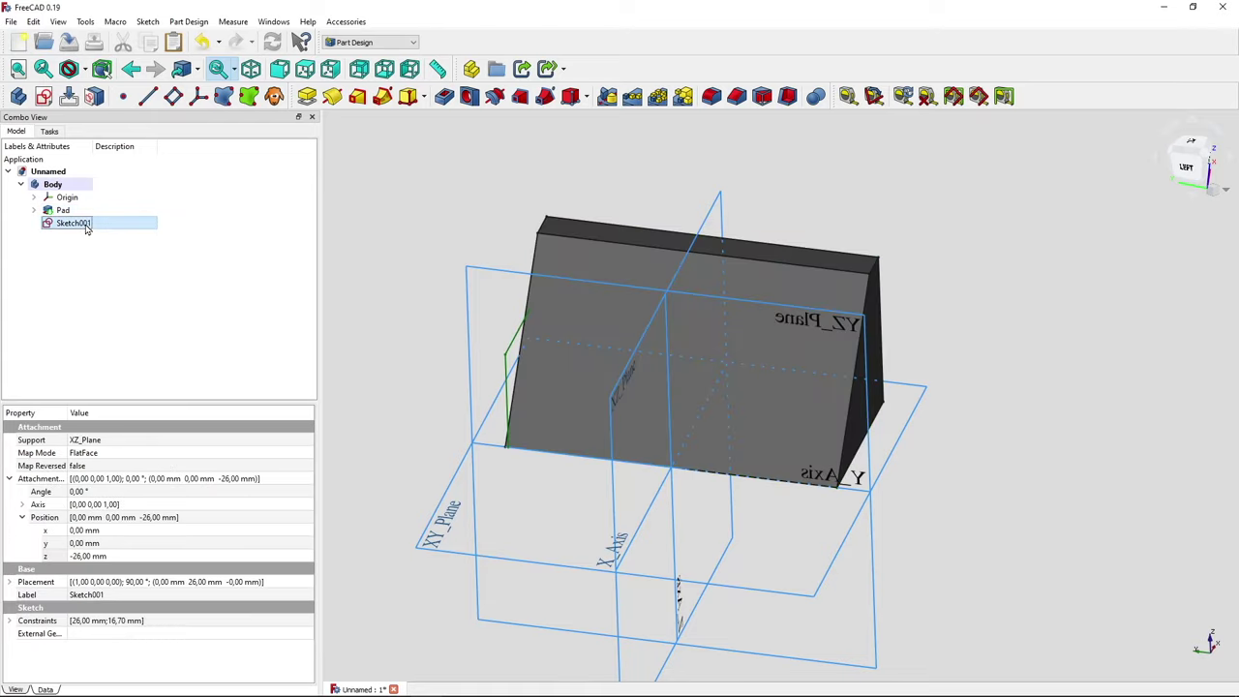
left_click(120, 555)
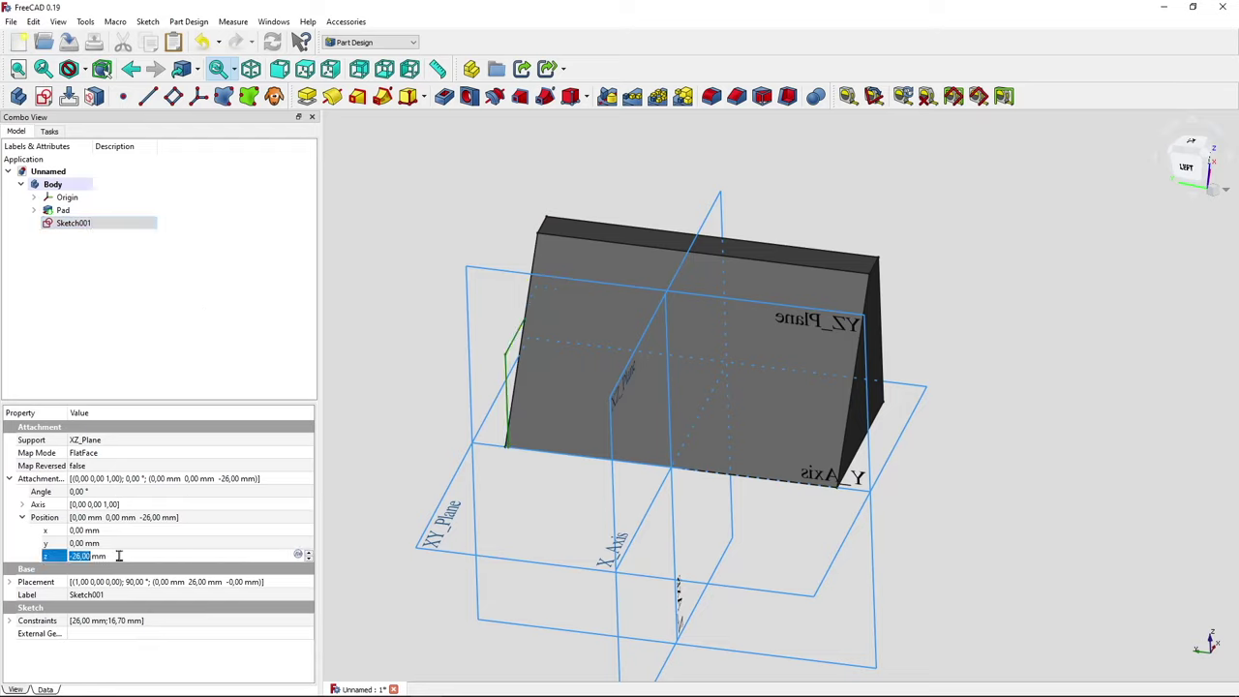
Drive Sketch001's z offset with the expression -<<Pad>>.Length/2, giving -26.50 mm.
left_click(299, 556)
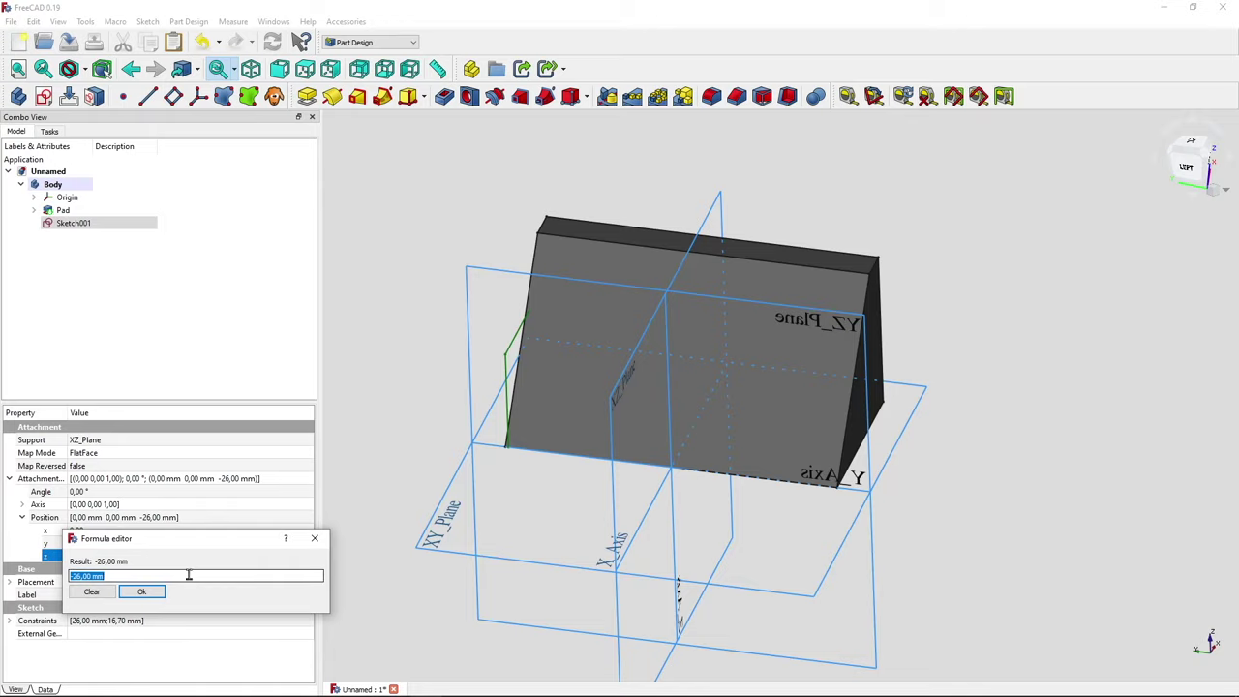
type("-")
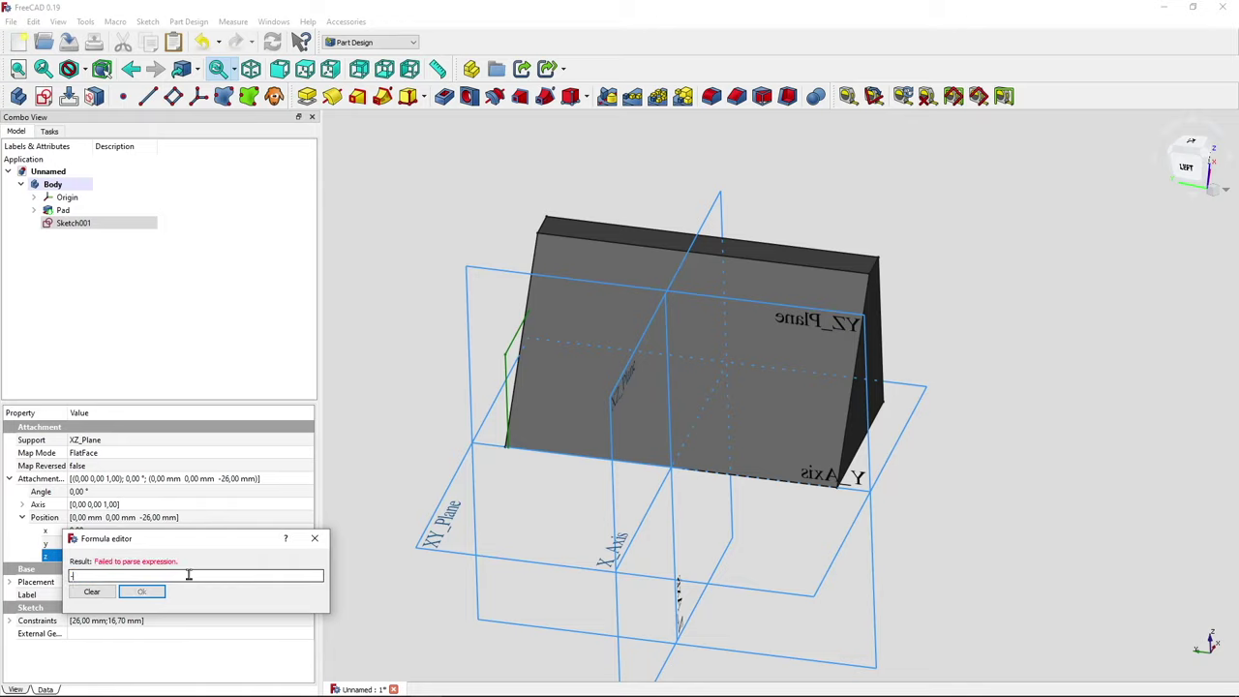
type("<<P")
key("Down")
key("Down")
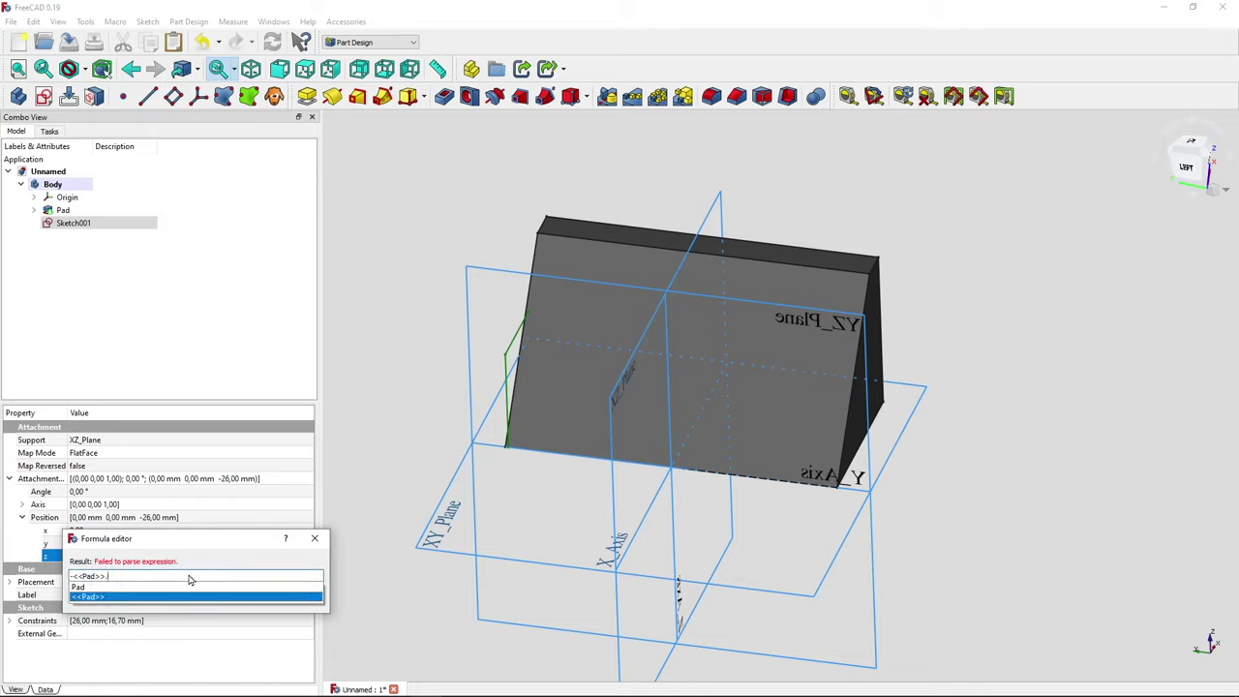
type("Len")
key("Down")
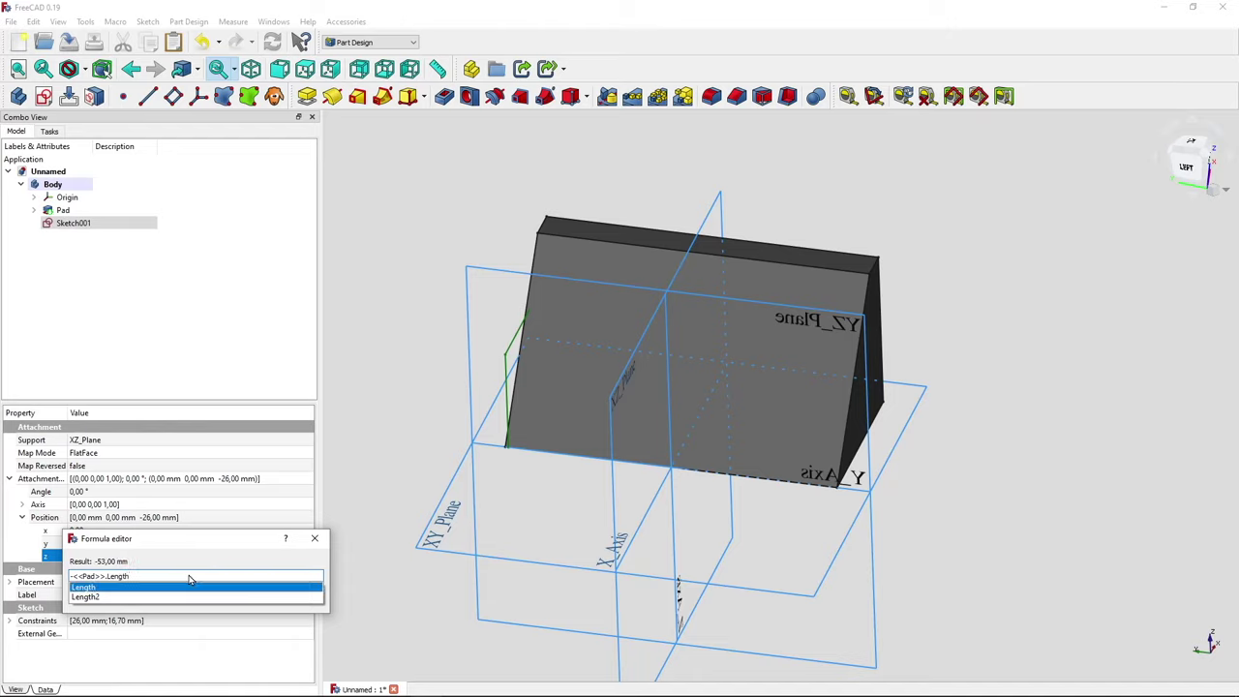
type("/2")
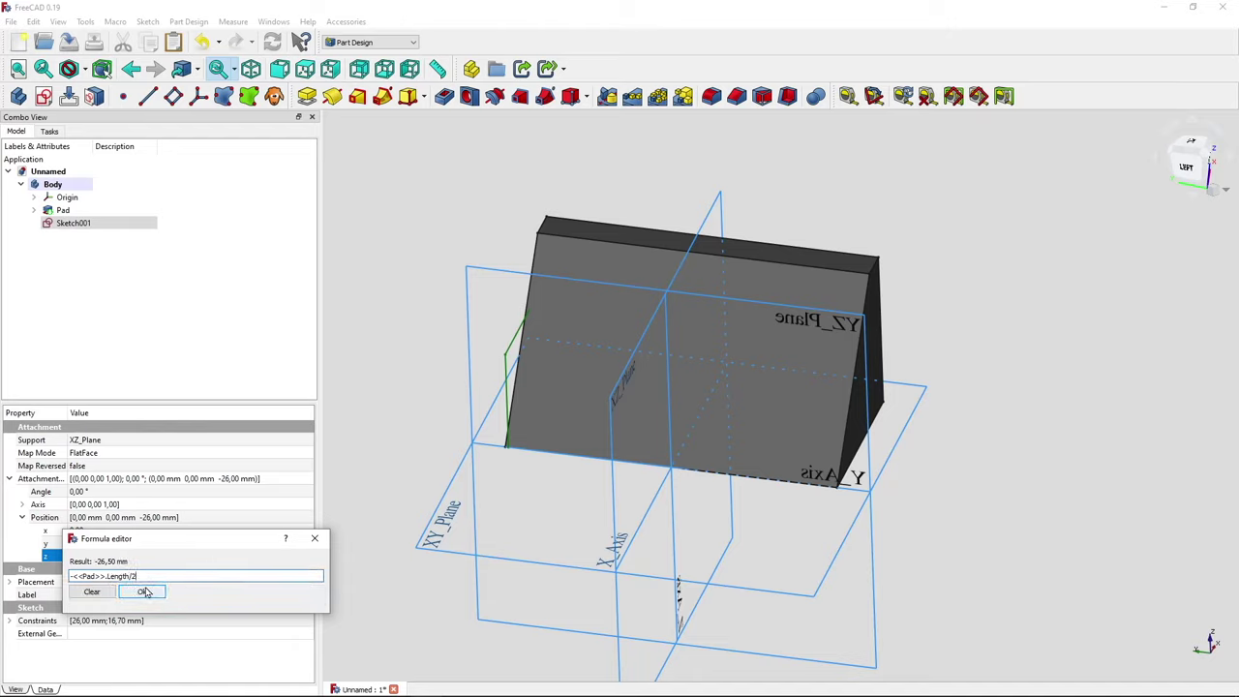
left_click(143, 591)
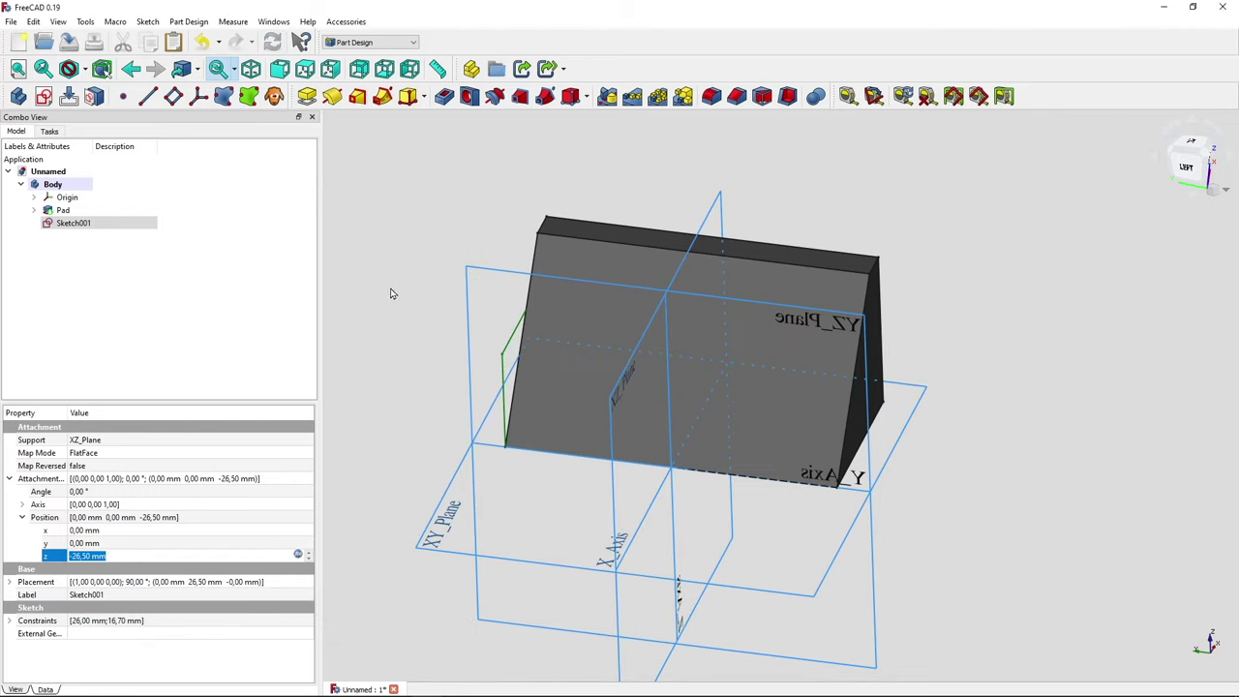
middle_click_drag(390, 291, 600, 525)
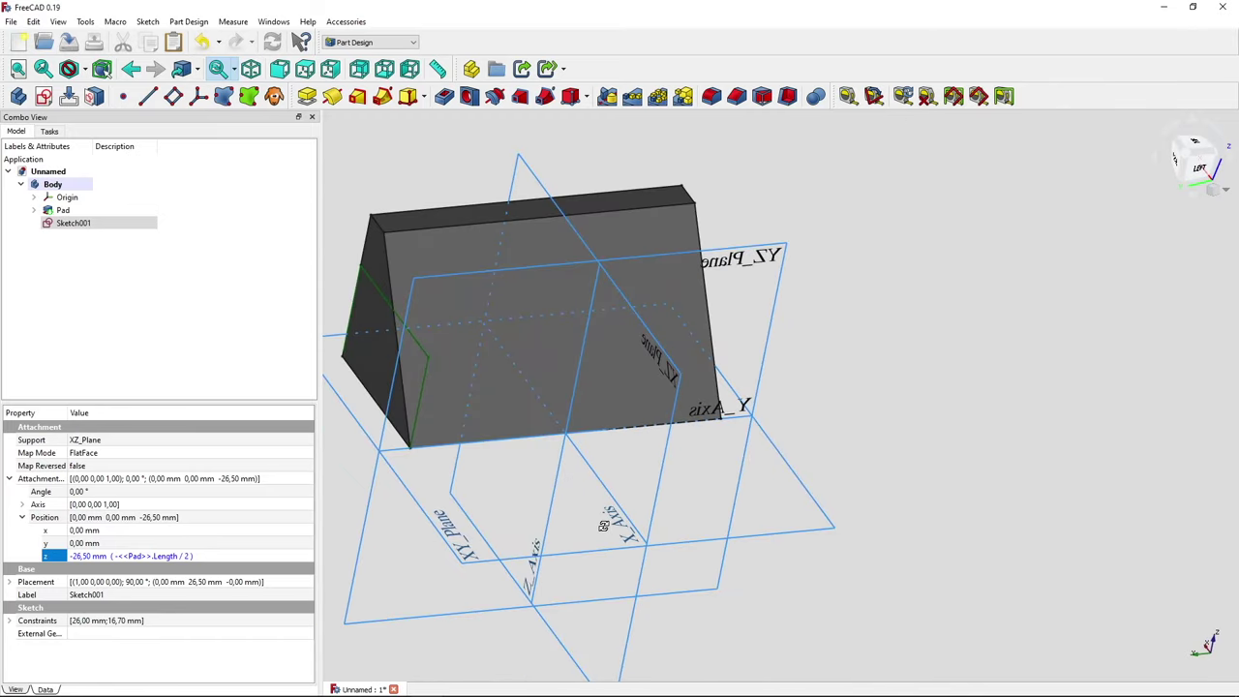
middle_click_drag(479, 501, 581, 529)
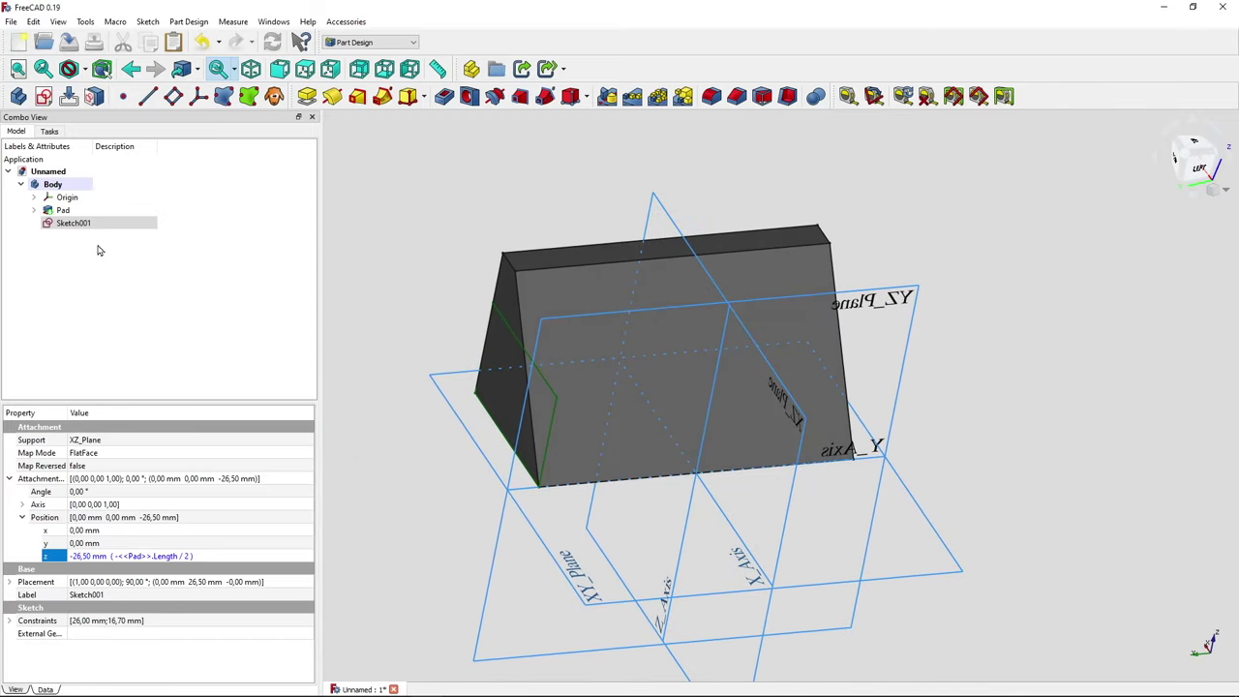
Rename Sketch001 to 'sketch_box'.
right_click(97, 223)
left_click(170, 459)
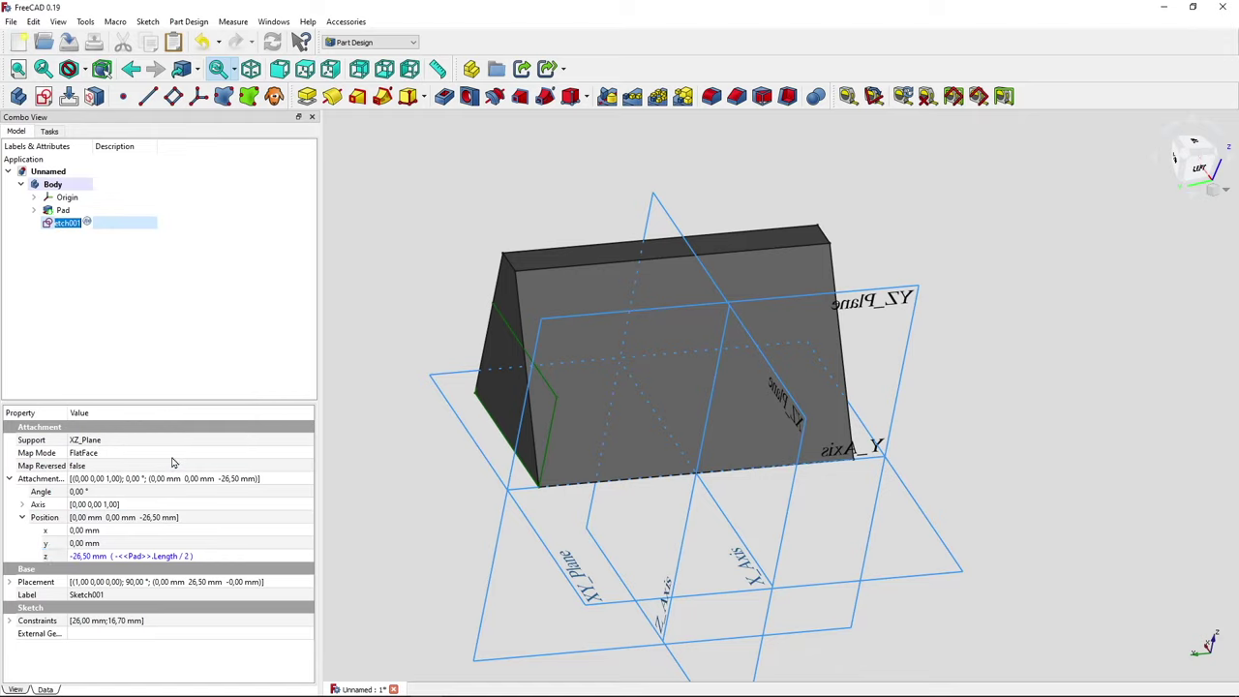
type("sketch_box")
key("Return")
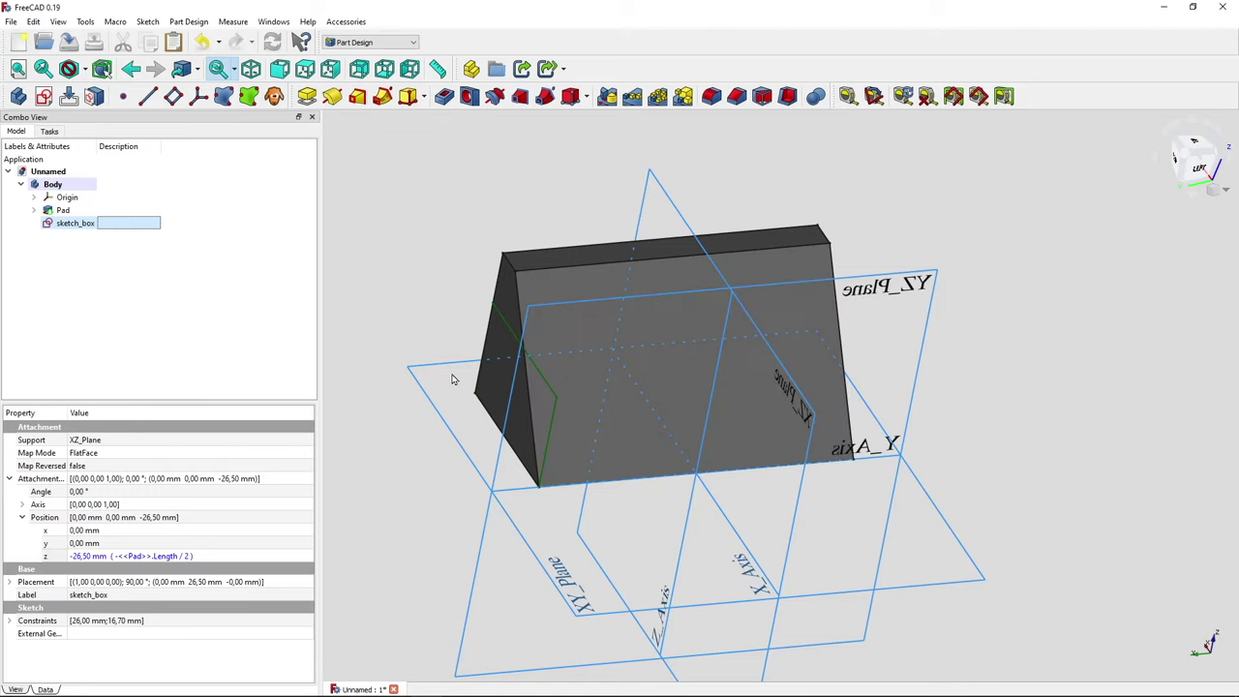
Pad the sketch_box profile with a length of 5 mm.
left_click(97, 224)
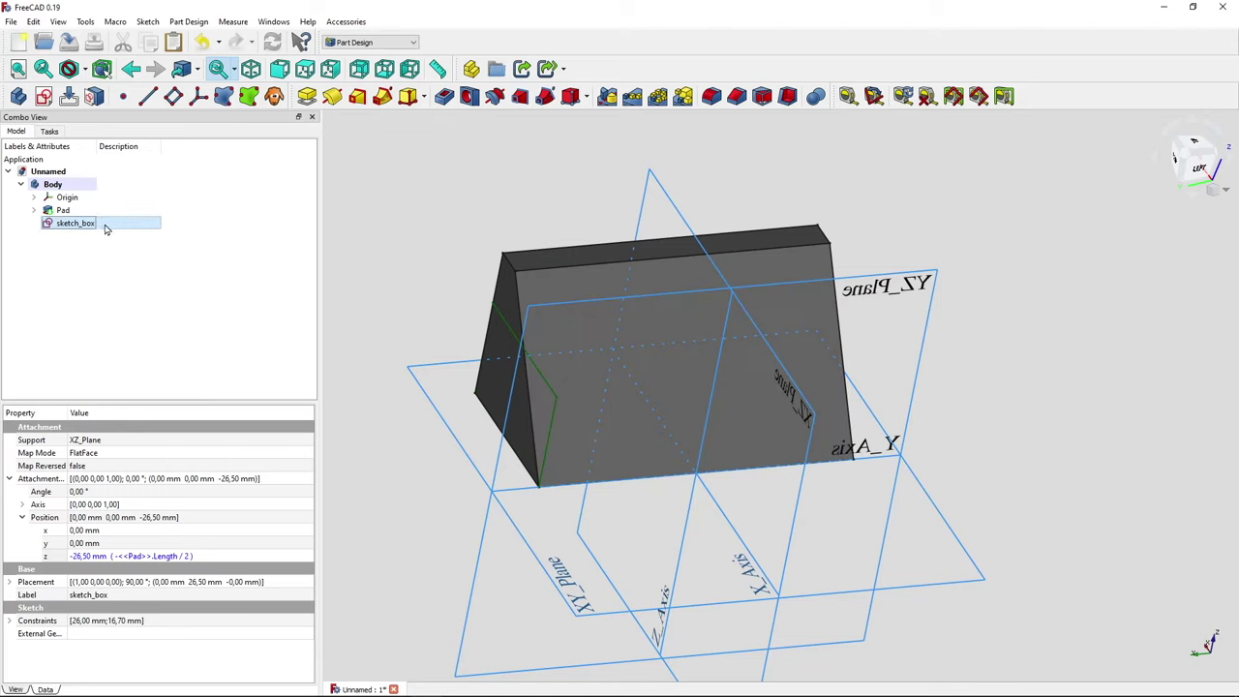
left_click(304, 99)
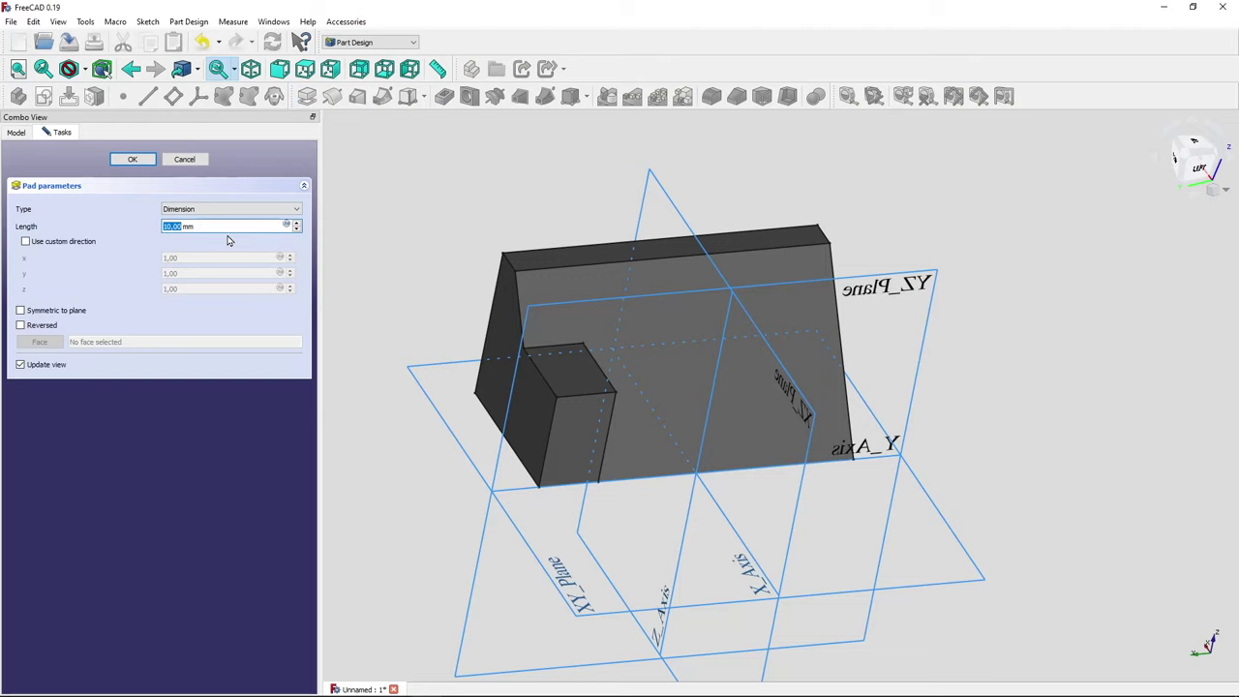
type("5")
left_click(145, 160)
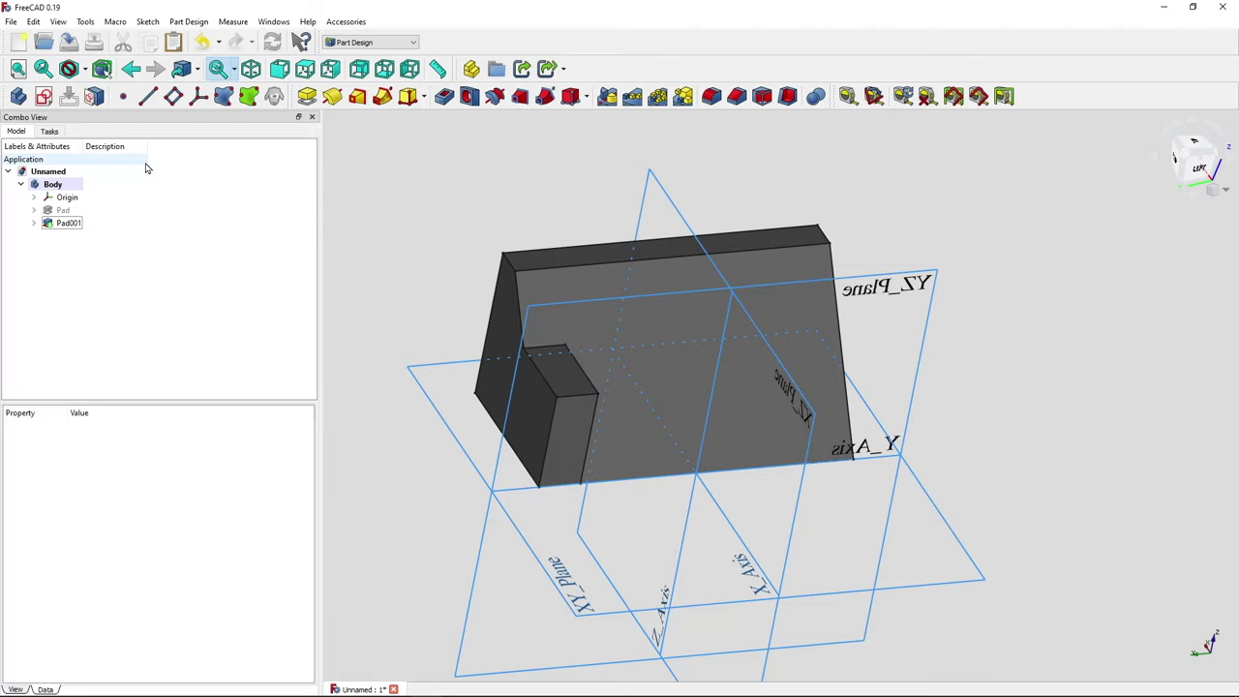
Select the YZ_Plane in the viewport as the next sketch's support.
middle_click_drag(713, 448, 760, 533)
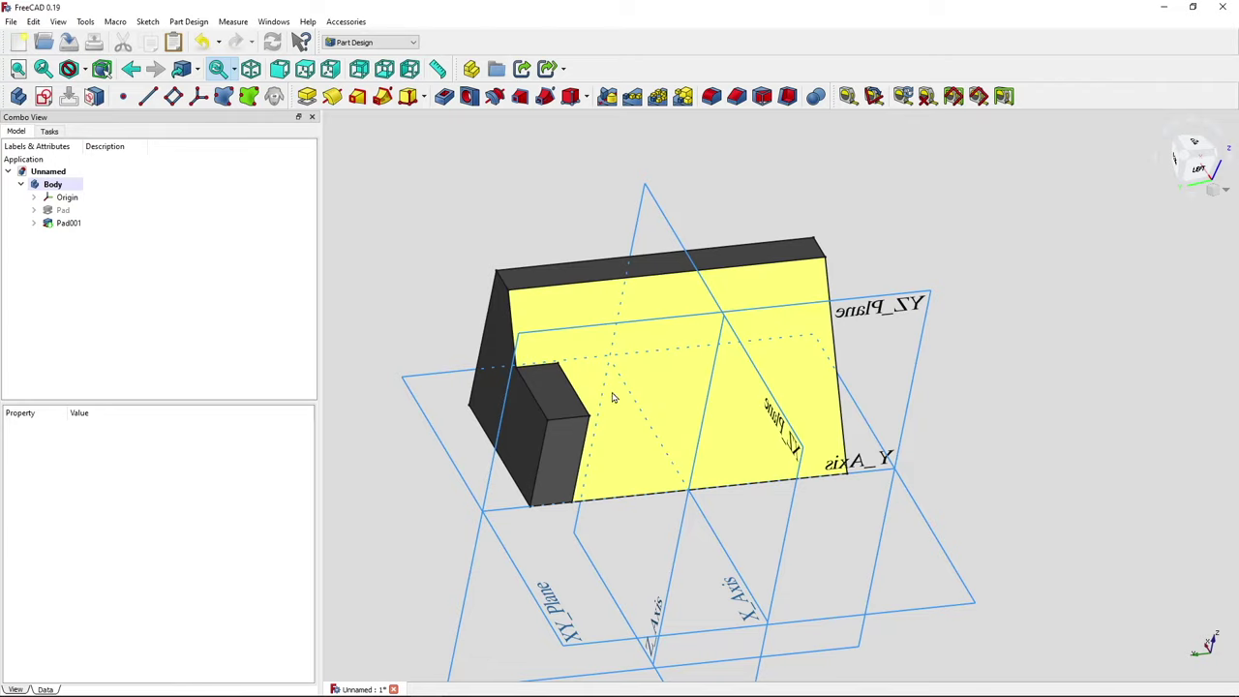
middle_click_drag(519, 262, 546, 267)
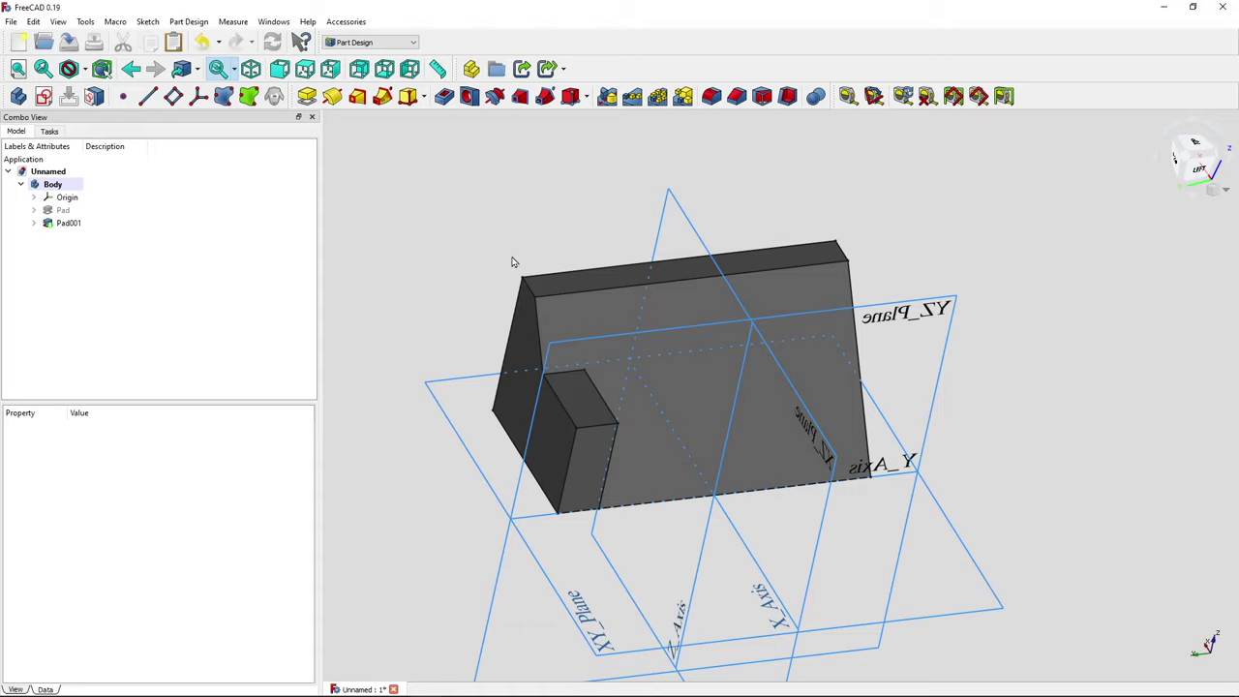
middle_click_drag(473, 277, 796, 283)
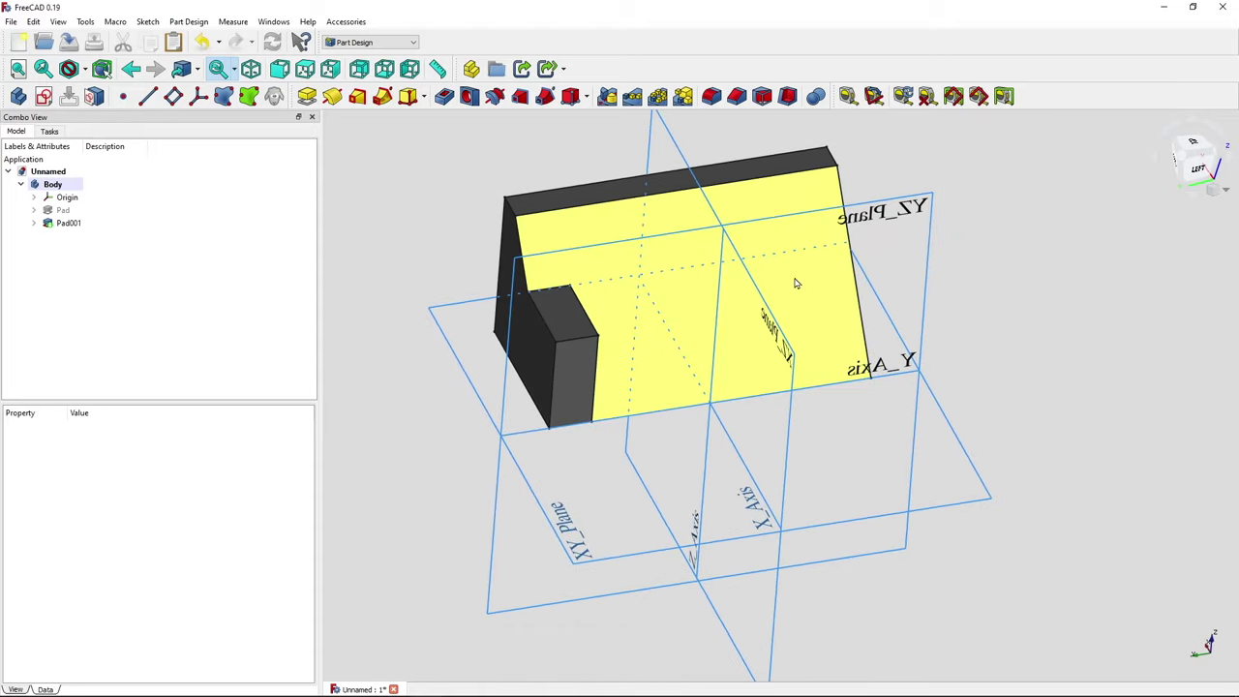
left_click(927, 220)
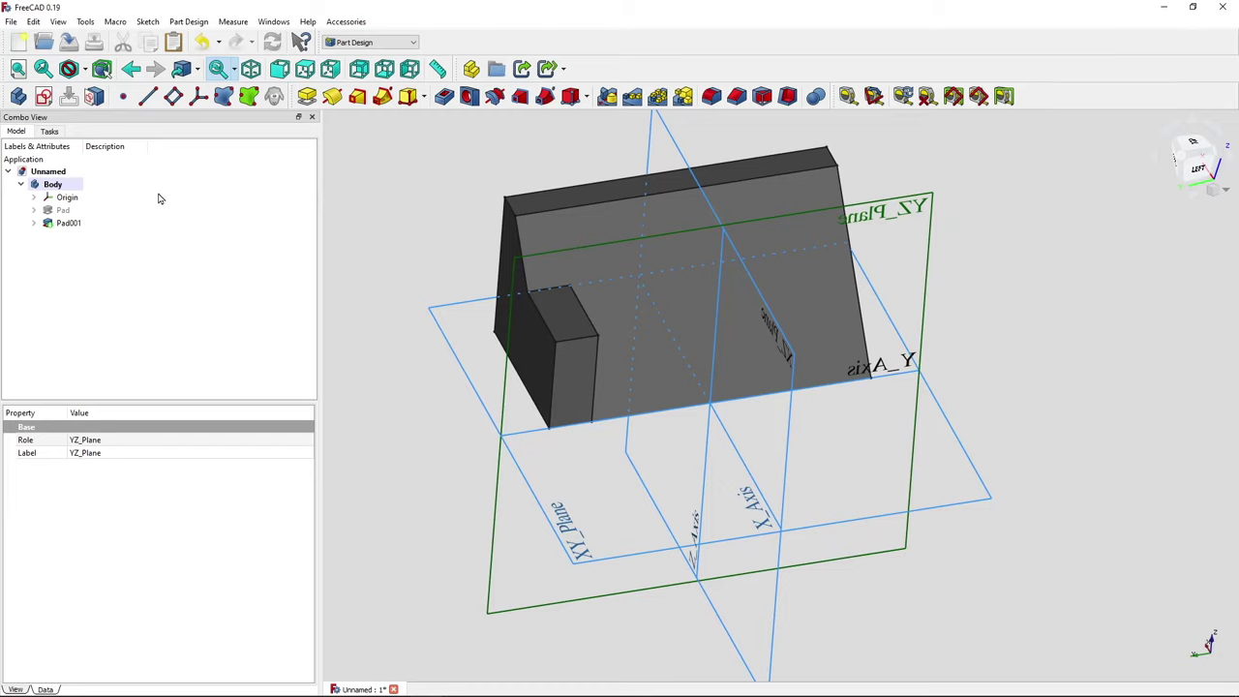
Create a sketch on the YZ_Plane, draw a rectangle, and turn on section view.
left_click(44, 97)
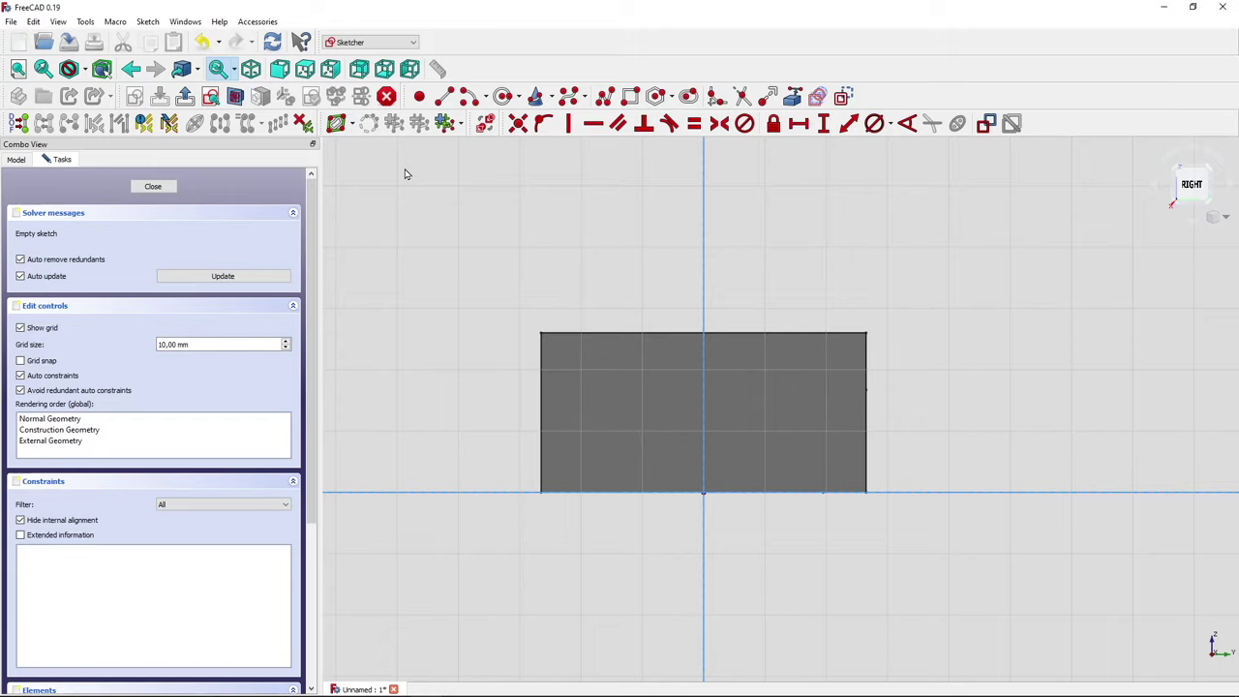
left_click(630, 98)
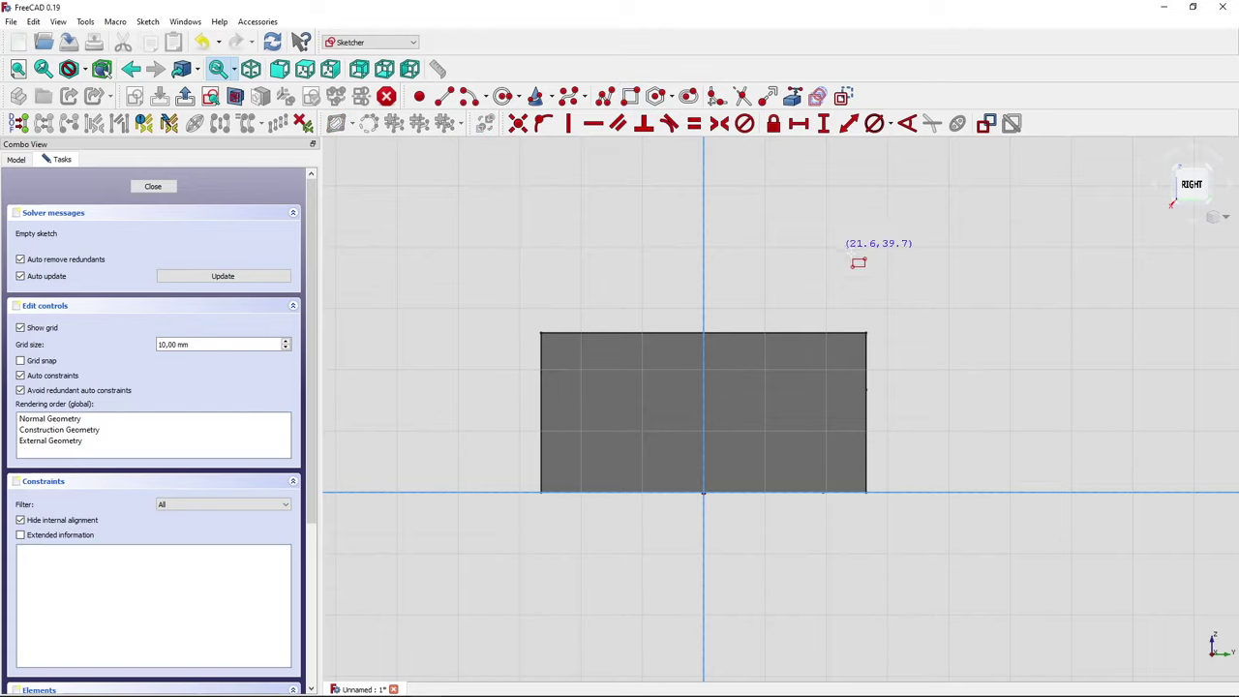
left_click(884, 319)
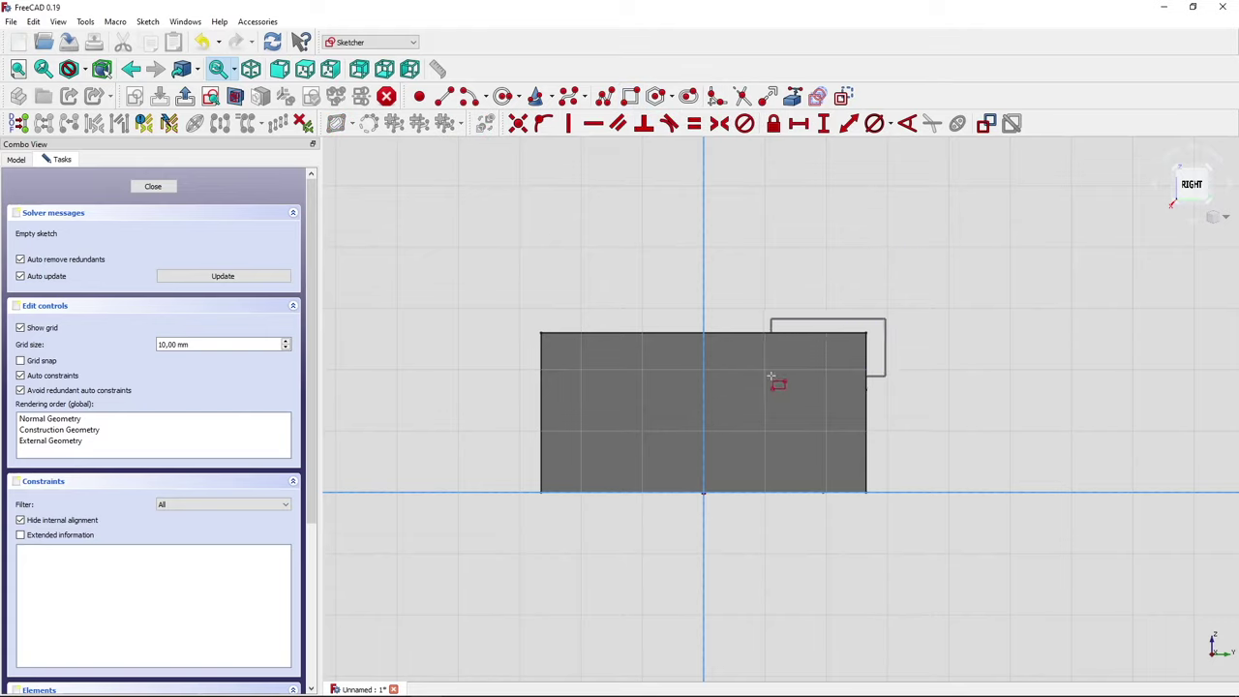
left_click(772, 371)
right_click(826, 249)
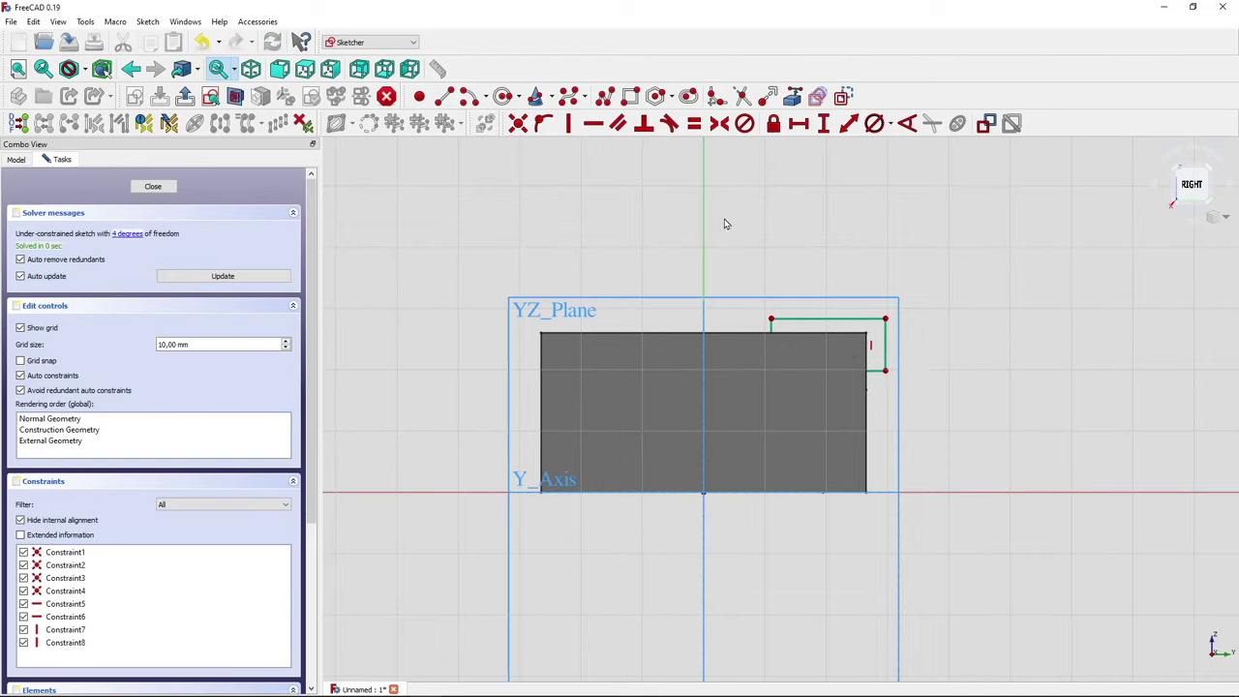
left_click(236, 99)
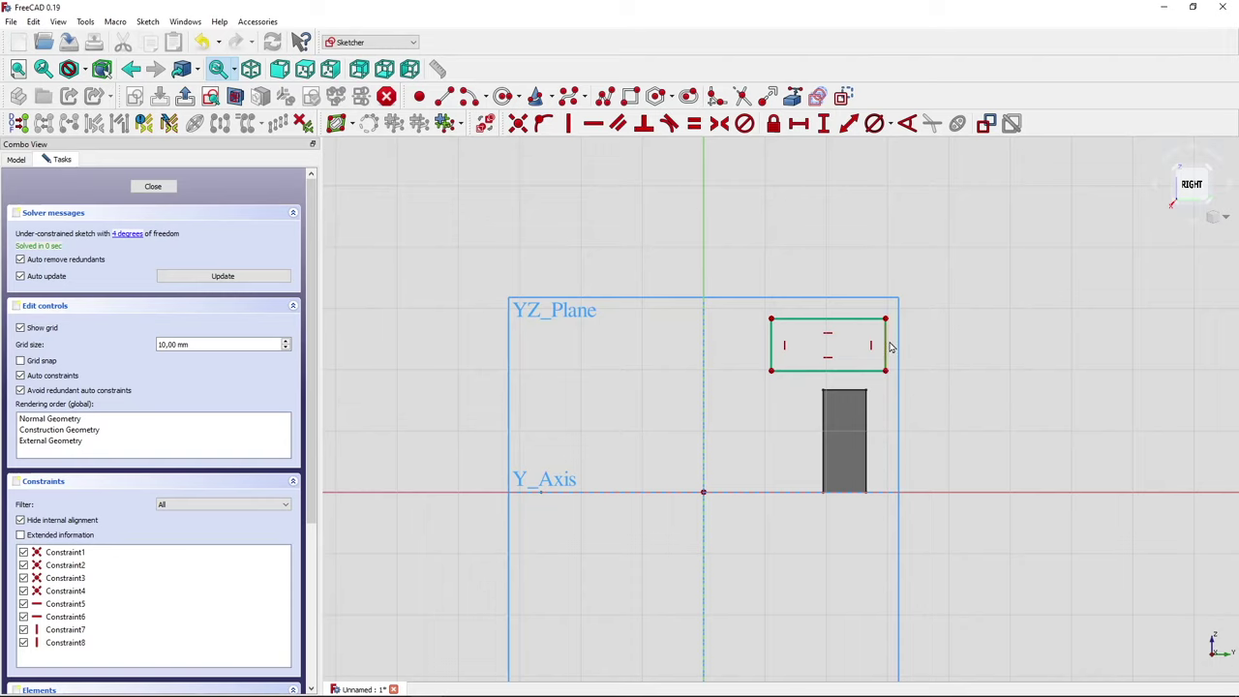
Constrain the rectangle to 5 mm tall and 11 mm wide.
left_click(823, 124)
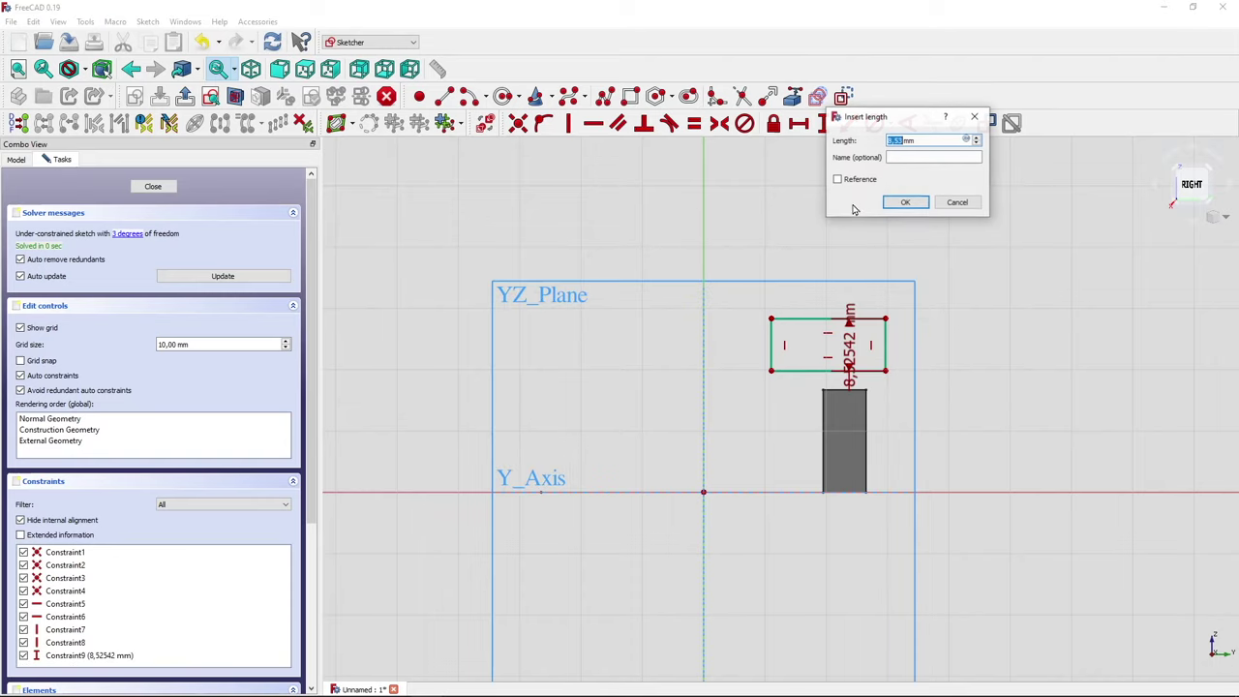
type("5")
key("Return")
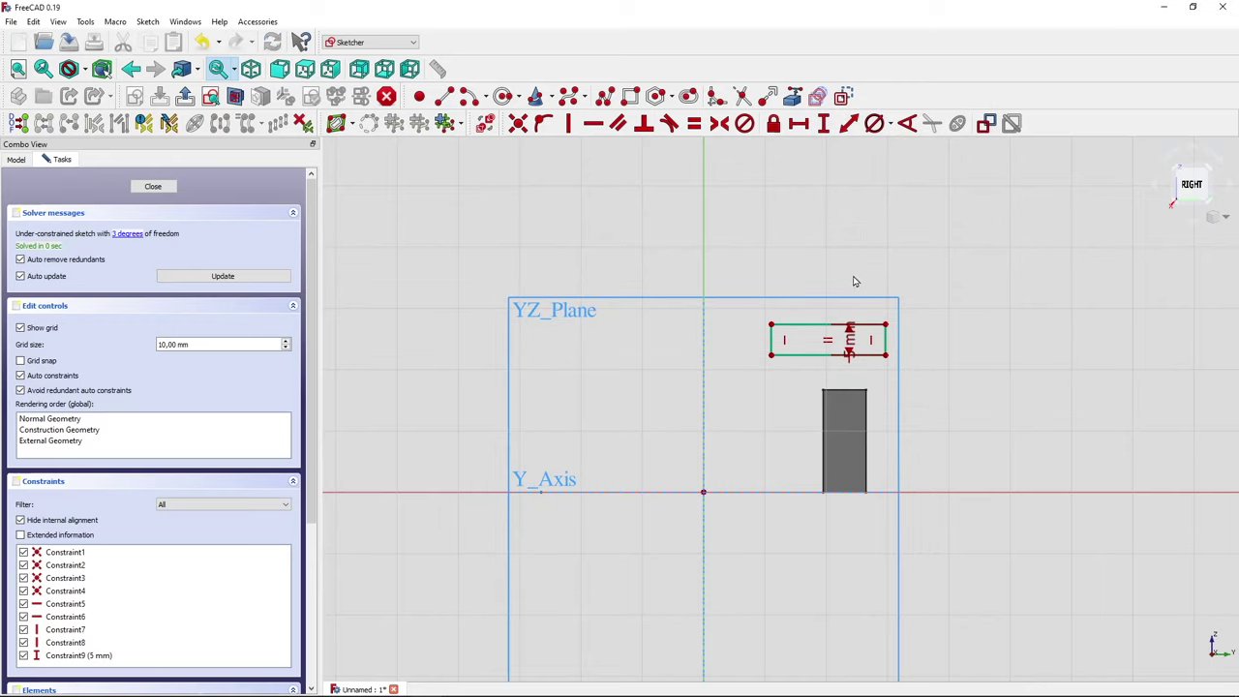
left_click(797, 123)
type("11")
key("Return")
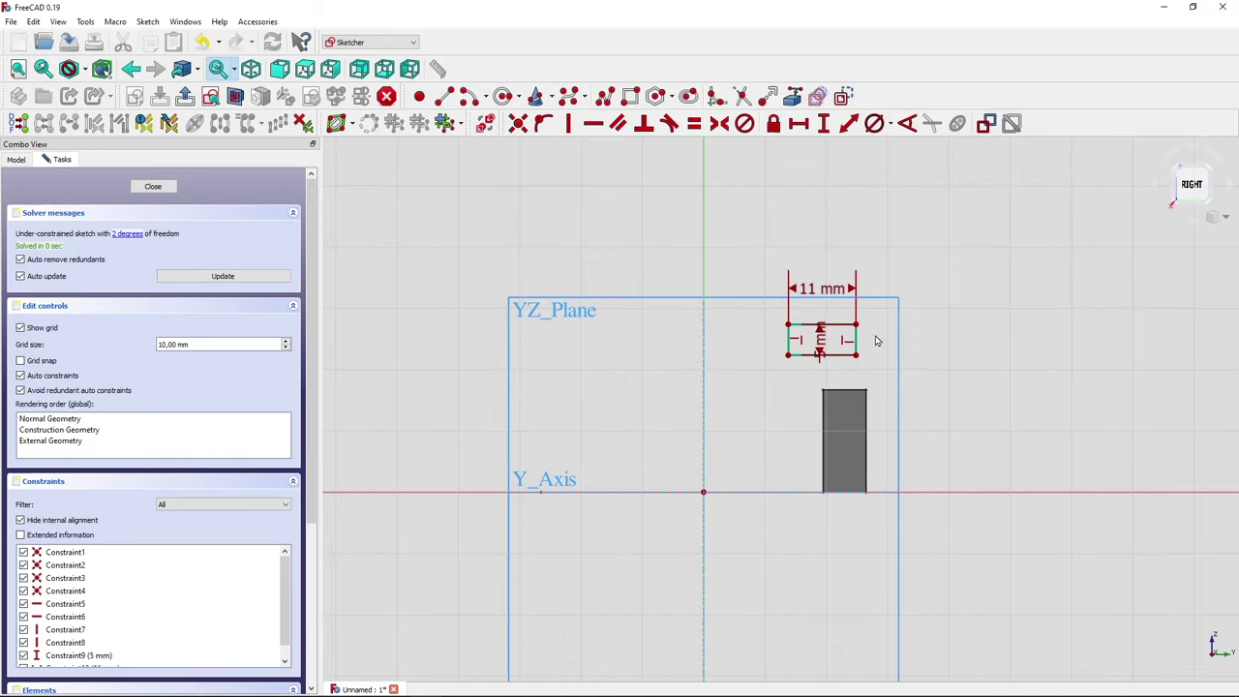
left_click_drag(820, 340, 978, 286)
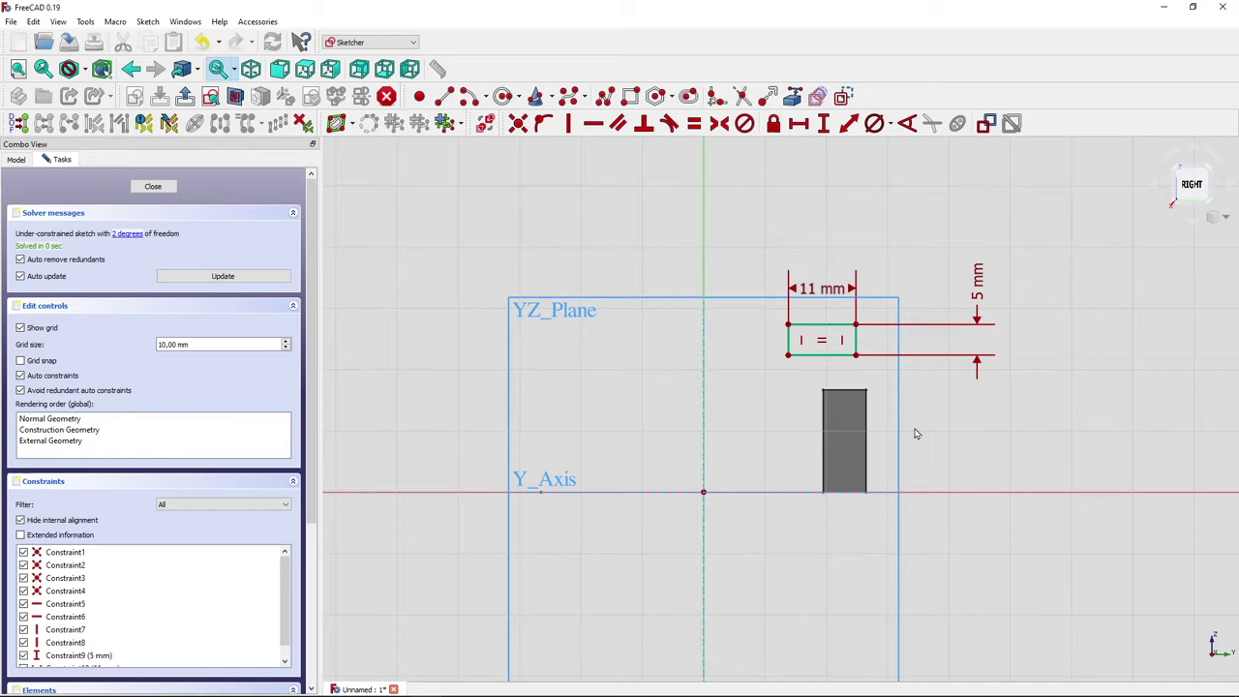
left_click(859, 332)
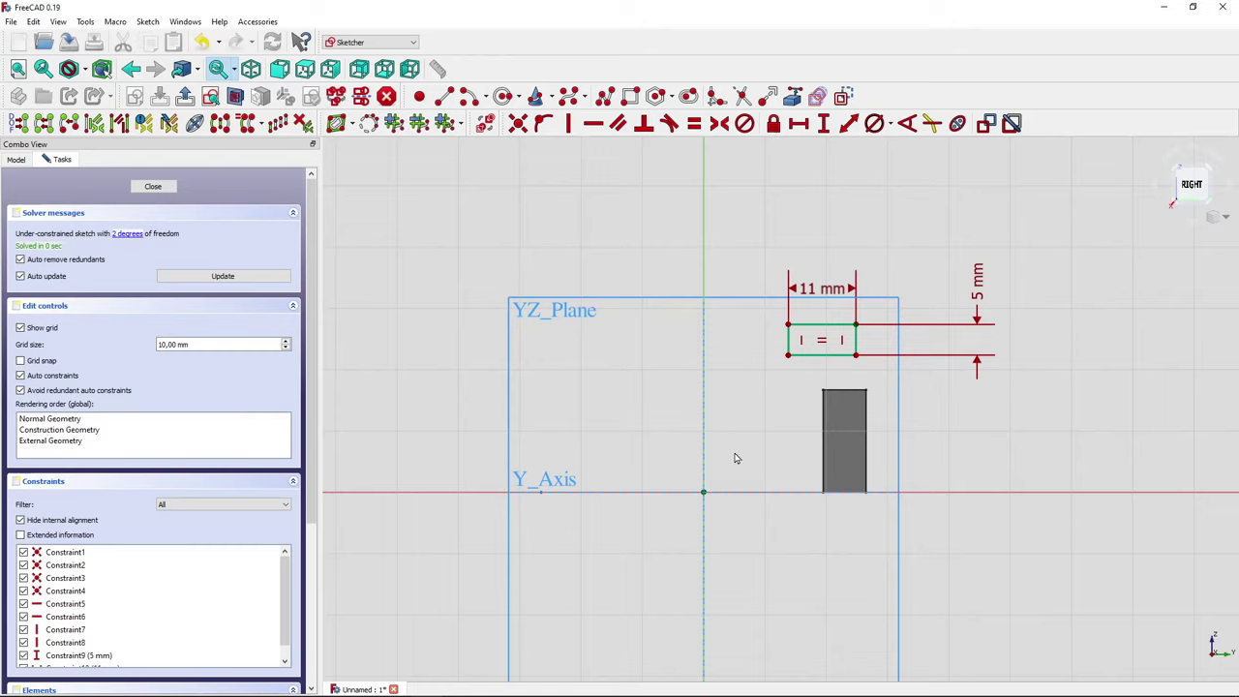
Add a 26 mm vertical distance driven by <<baseprofile>>.Constraints.z_dim.
left_click(823, 123)
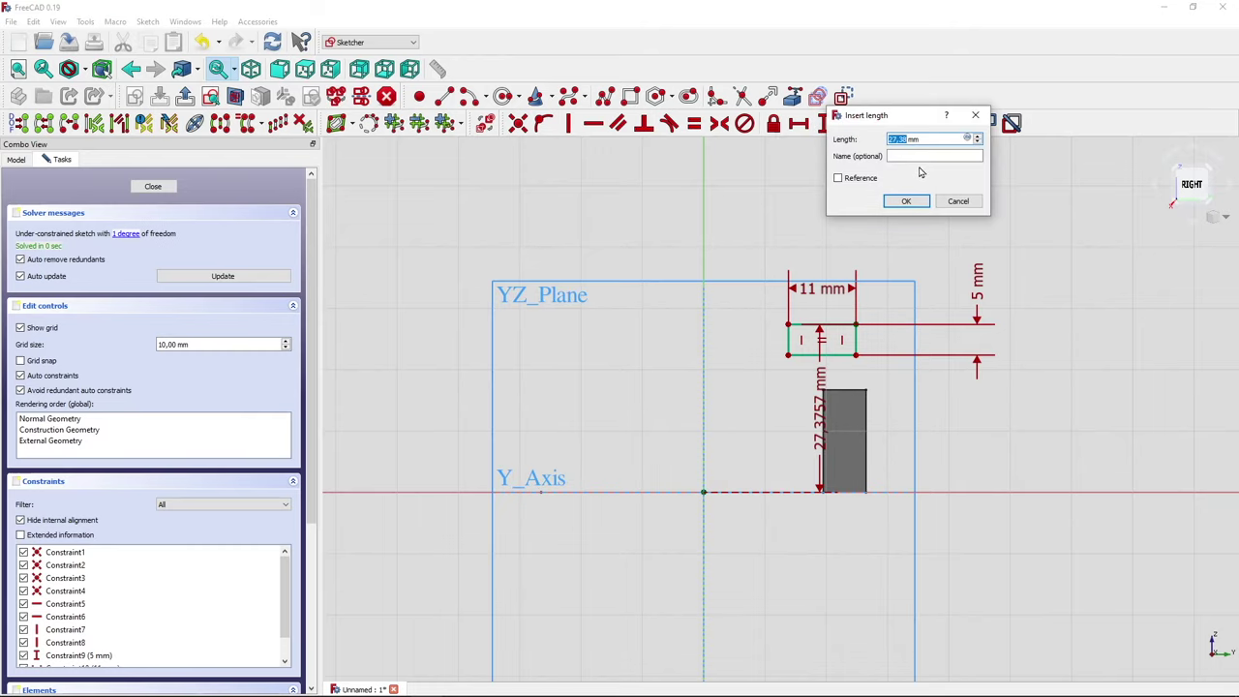
key("equal")
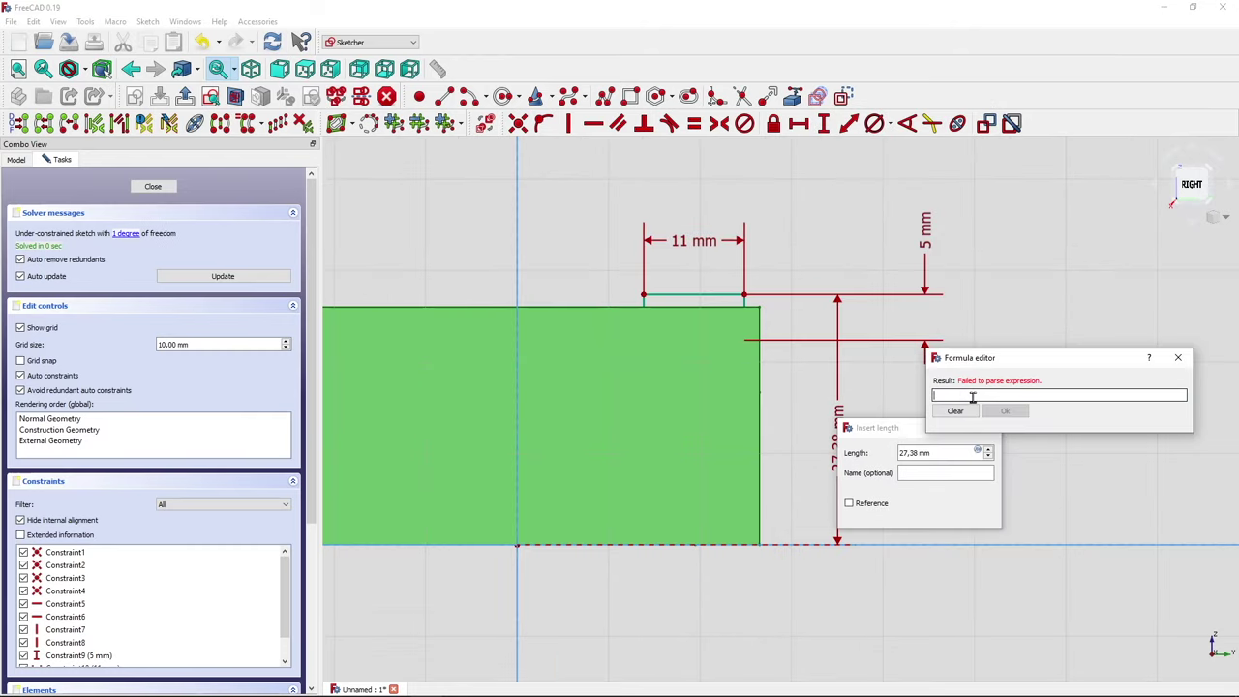
type("ba")
left_click(974, 405)
type(".Constraints")
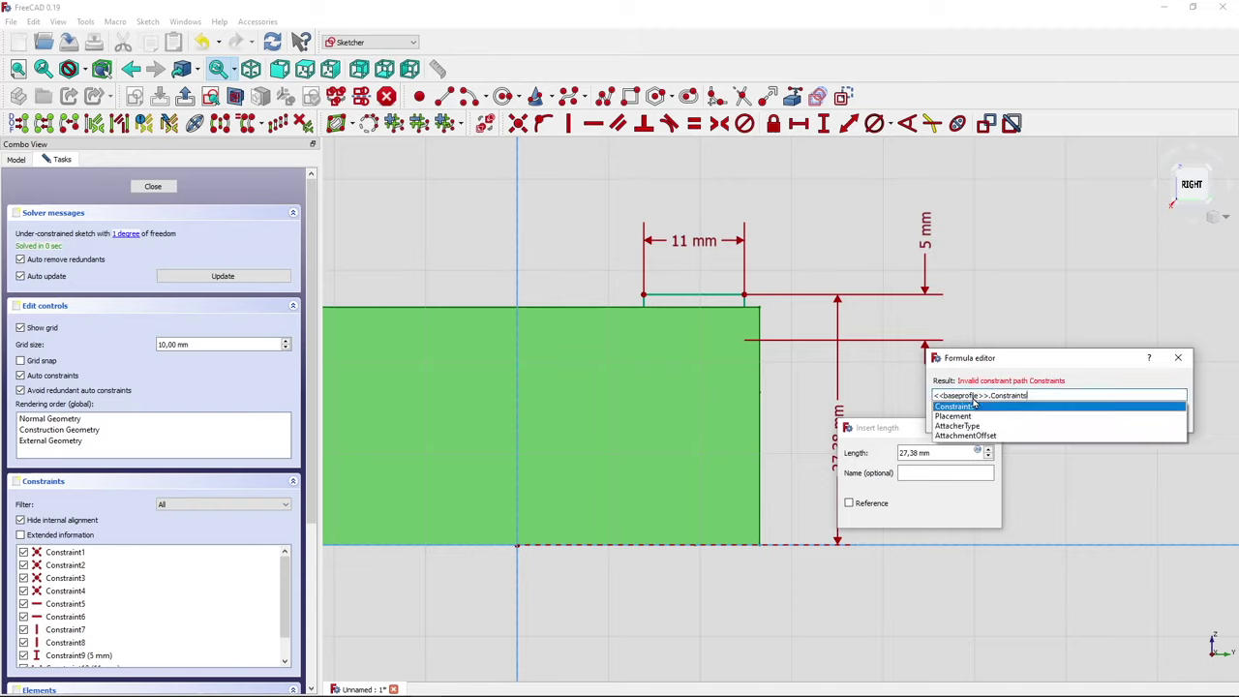
left_click(972, 406)
type(".z")
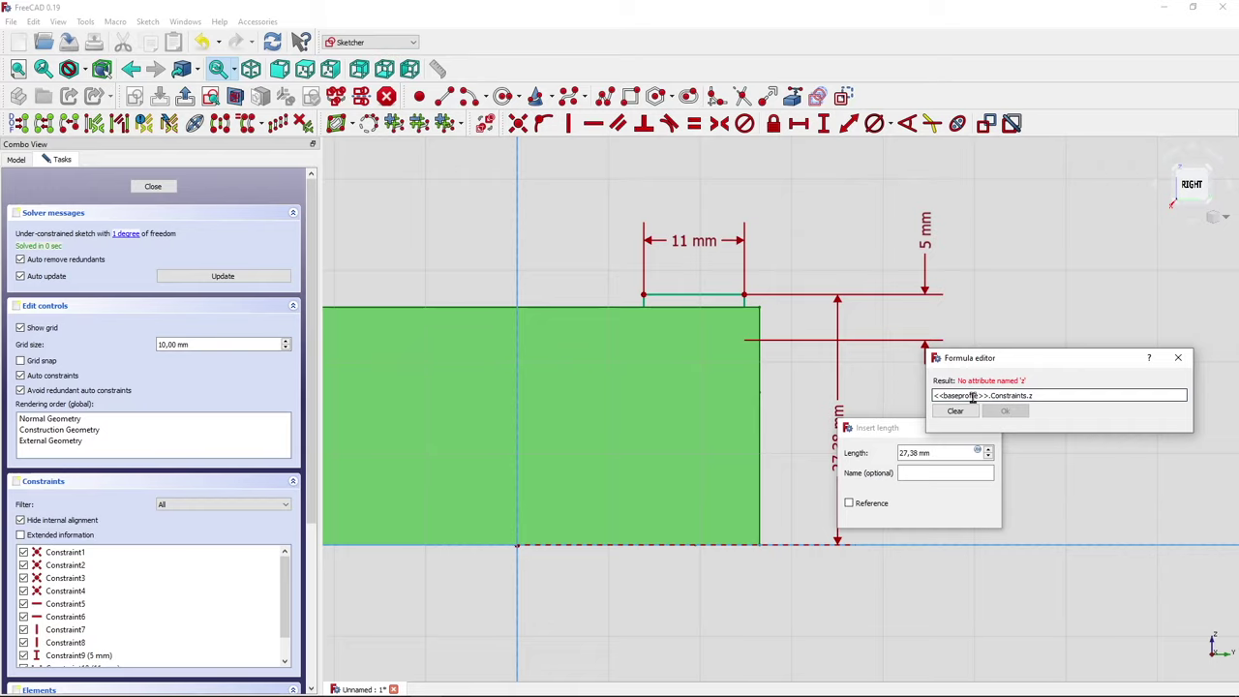
type("_dim")
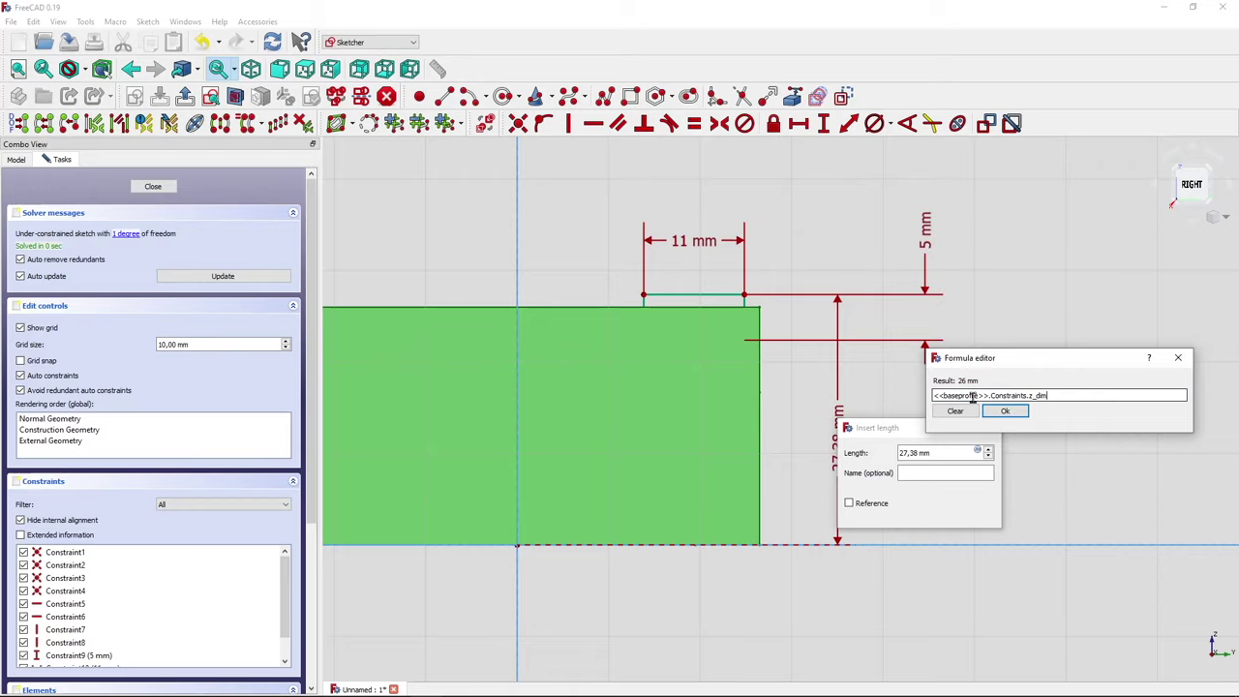
left_click(1004, 410)
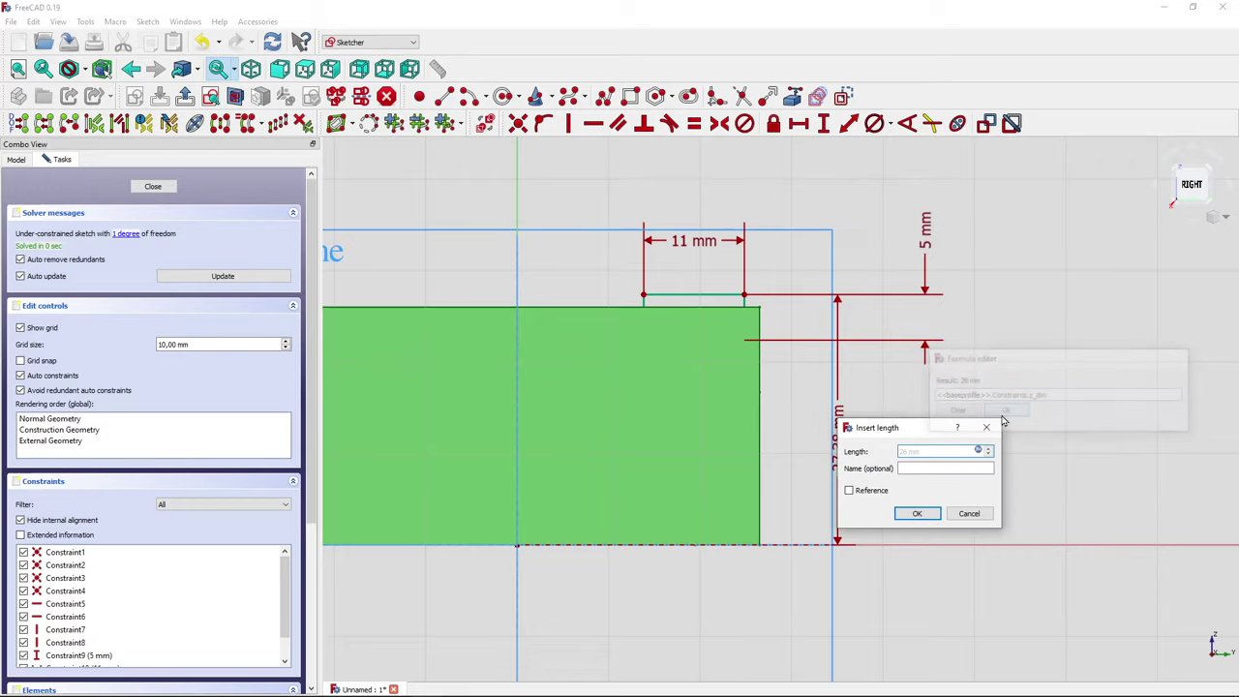
left_click(919, 513)
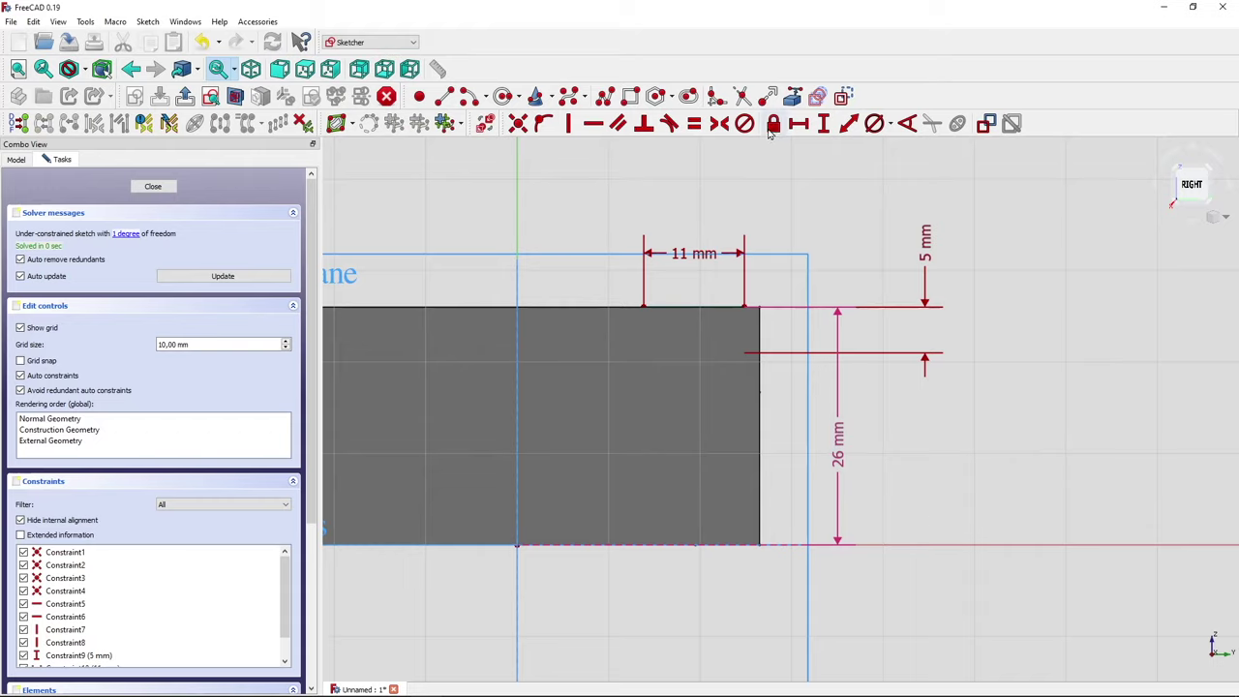
mouse_move(740, 334)
left_mouse_down()
mouse_move(755, 331)
mouse_move(730, 327)
mouse_move(766, 338)
mouse_move(745, 336)
mouse_move(757, 351)
left_mouse_up()
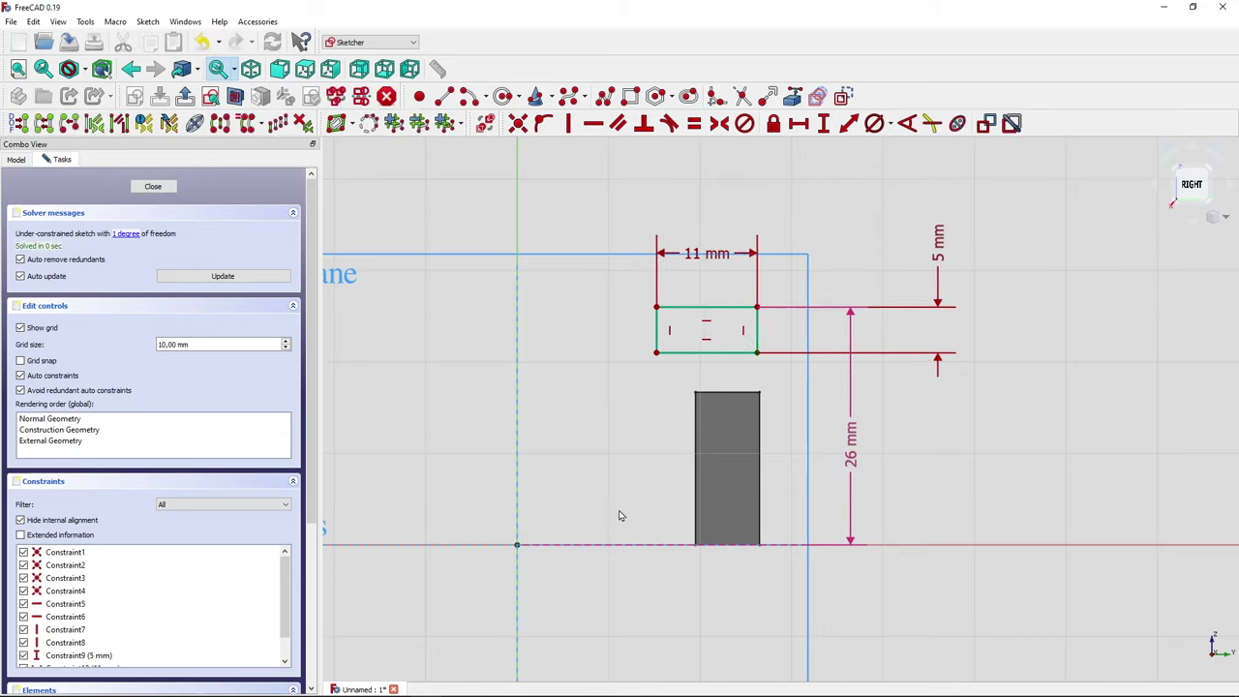
Add a 26.5 mm horizontal distance set to Pad.Length/2 and close the sketch.
left_click(798, 122)
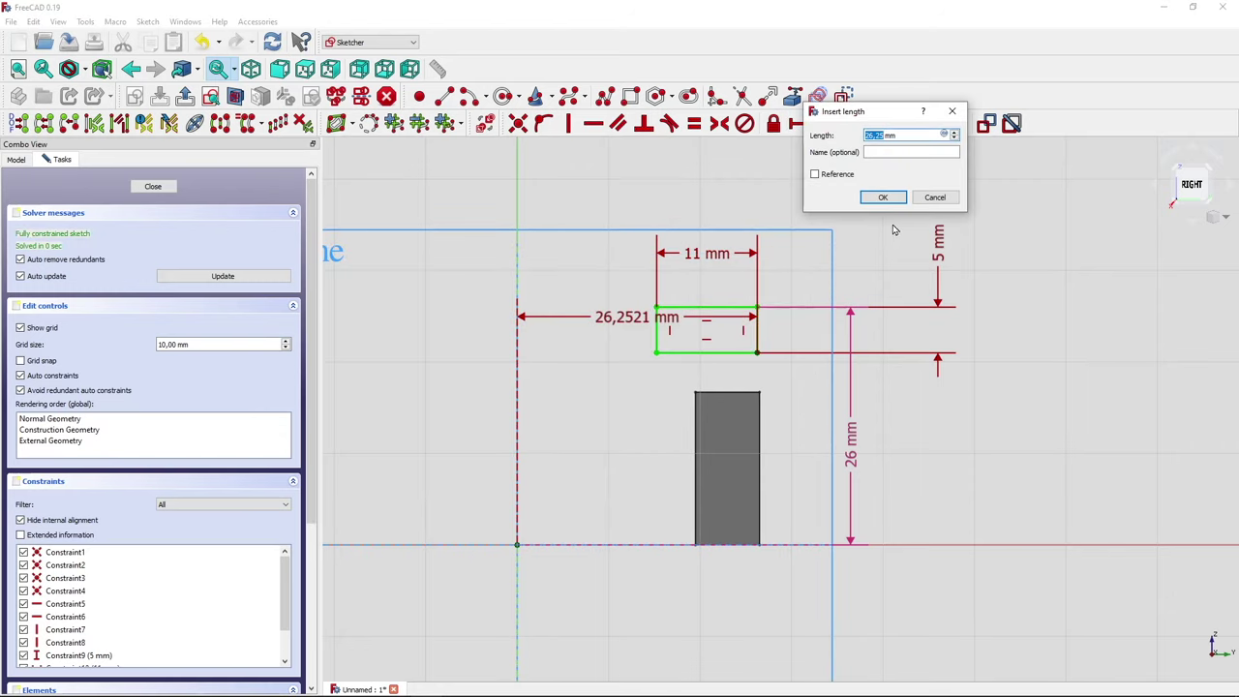
left_click(945, 135)
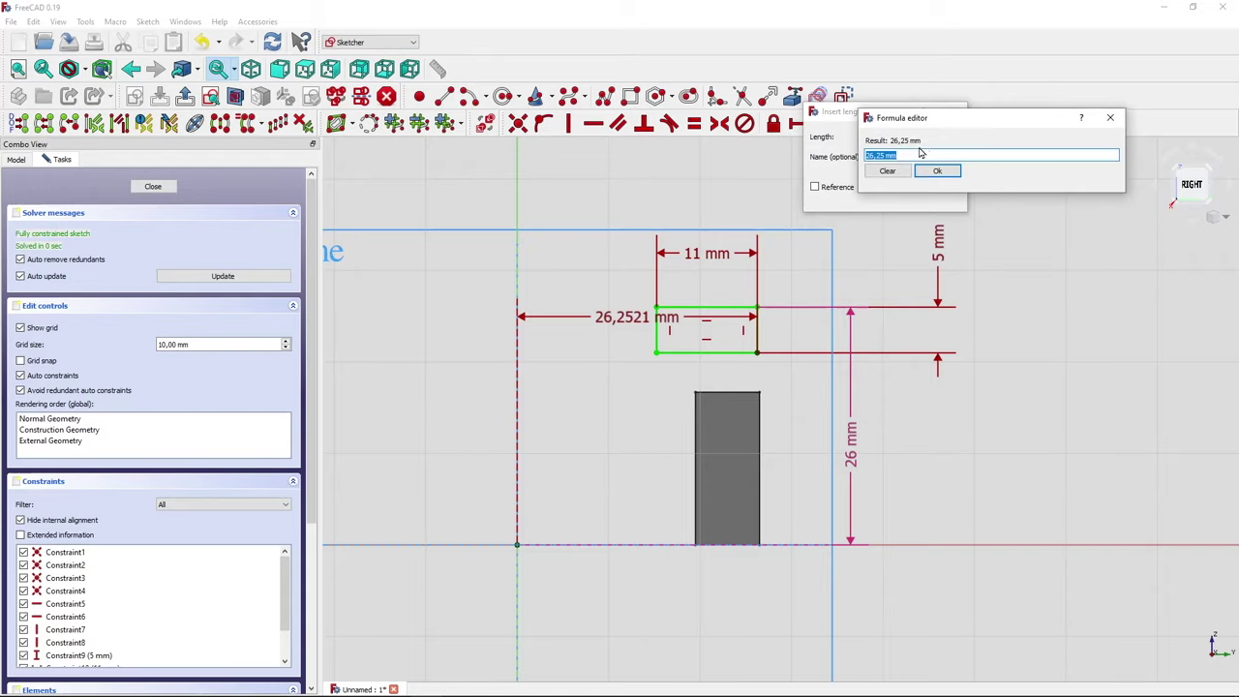
type("Pad.L")
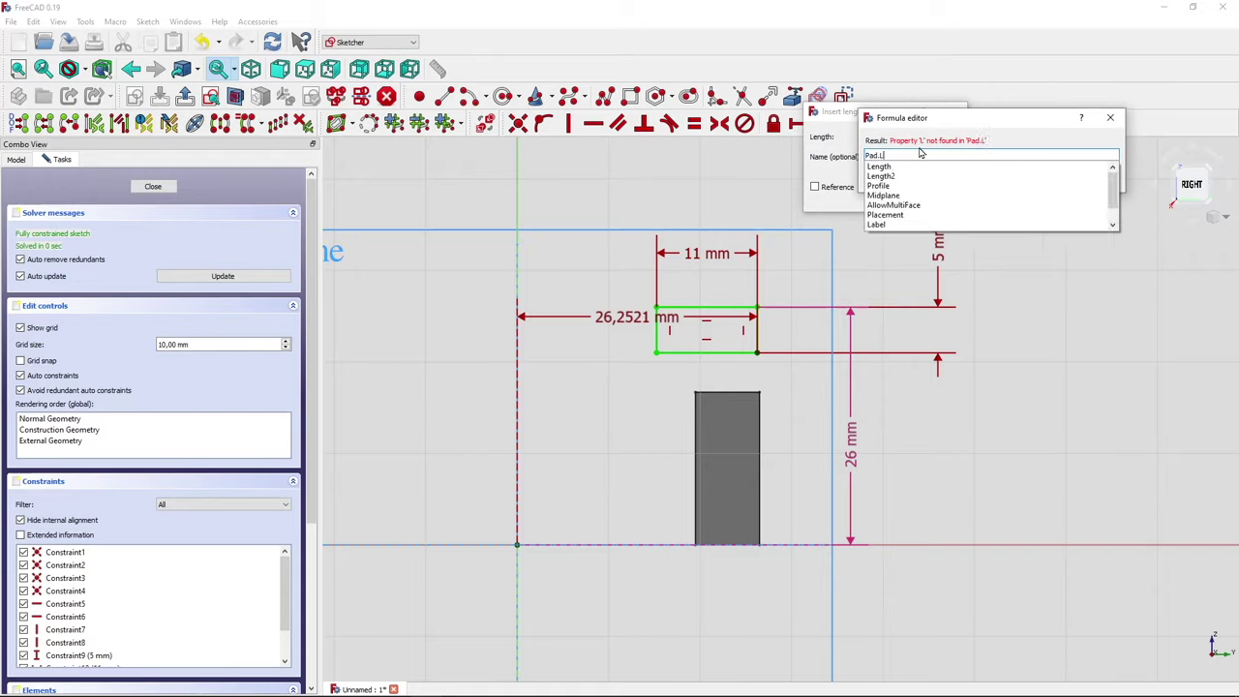
key("Down")
key("Return")
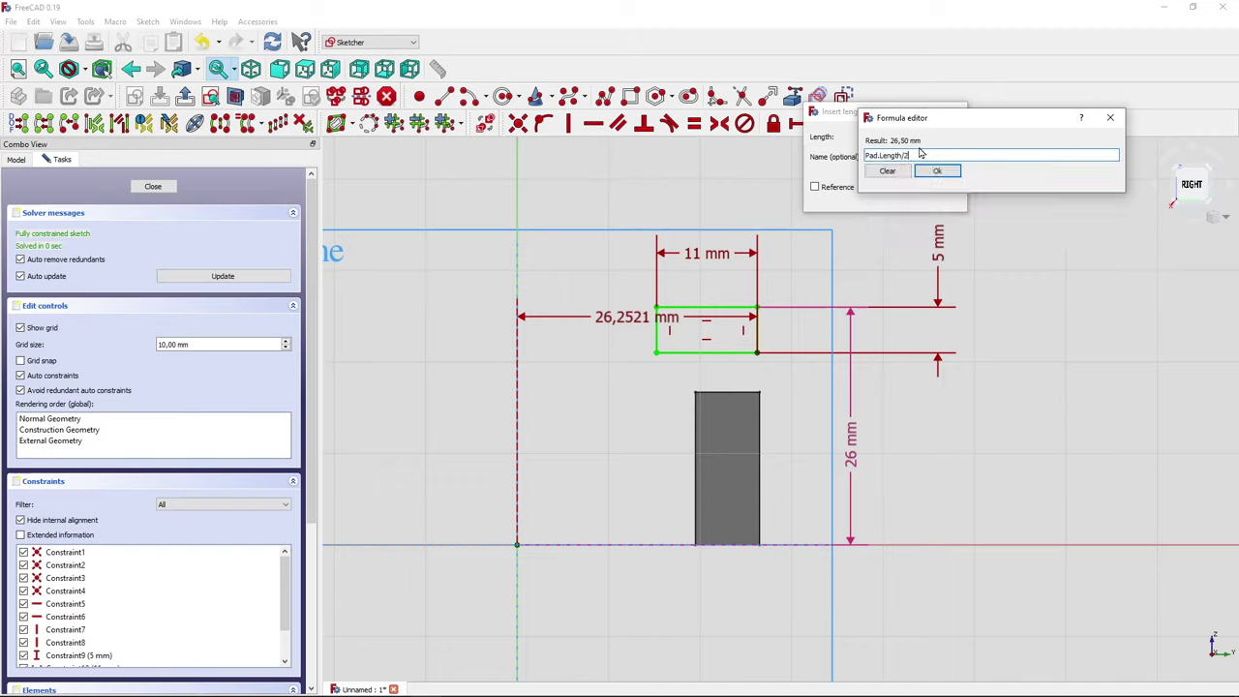
left_click(960, 173)
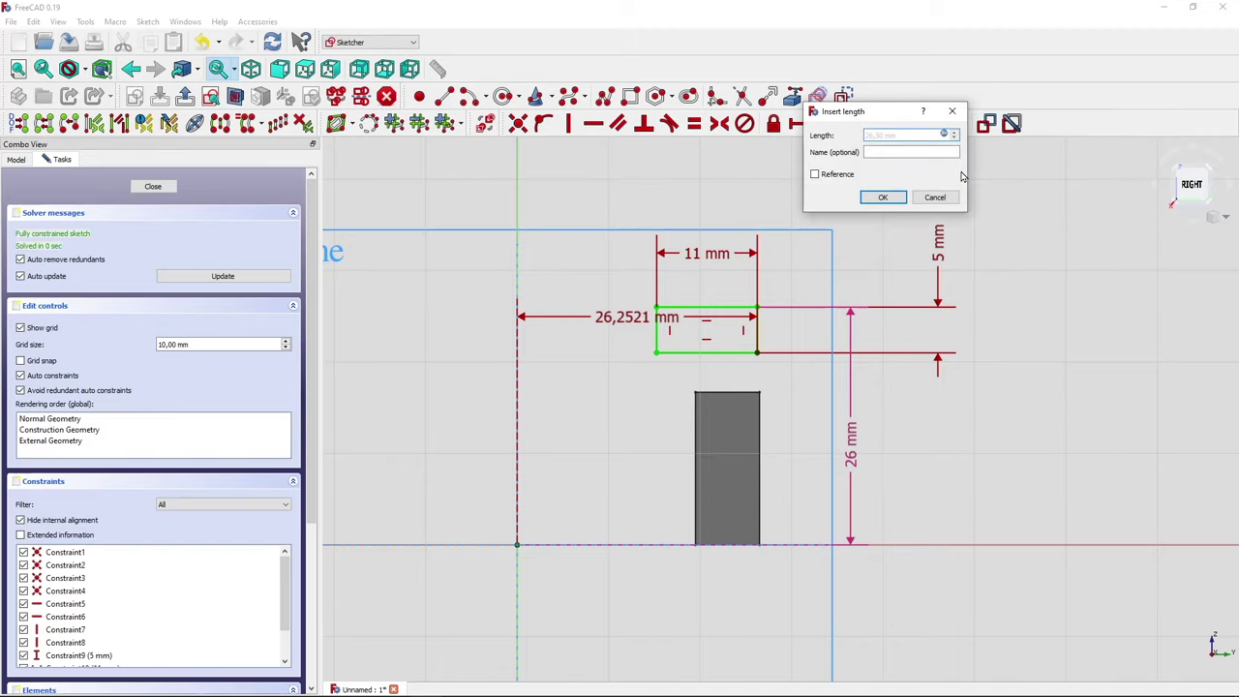
left_click(882, 198)
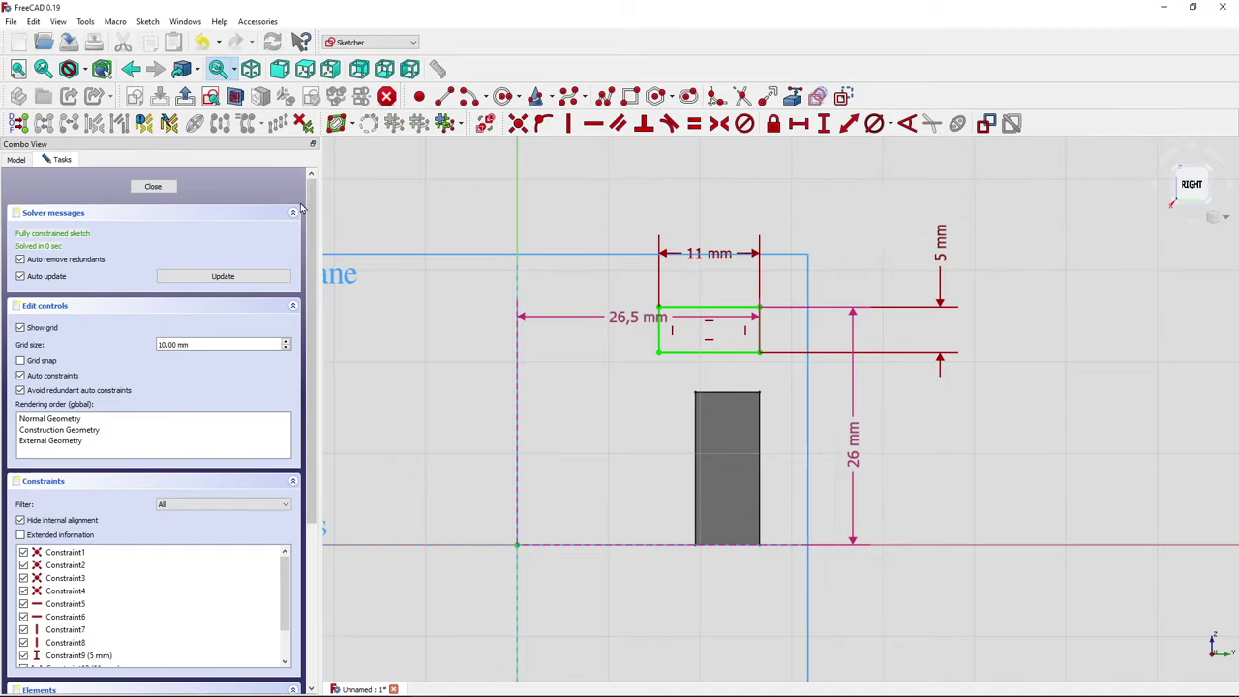
left_click(160, 186)
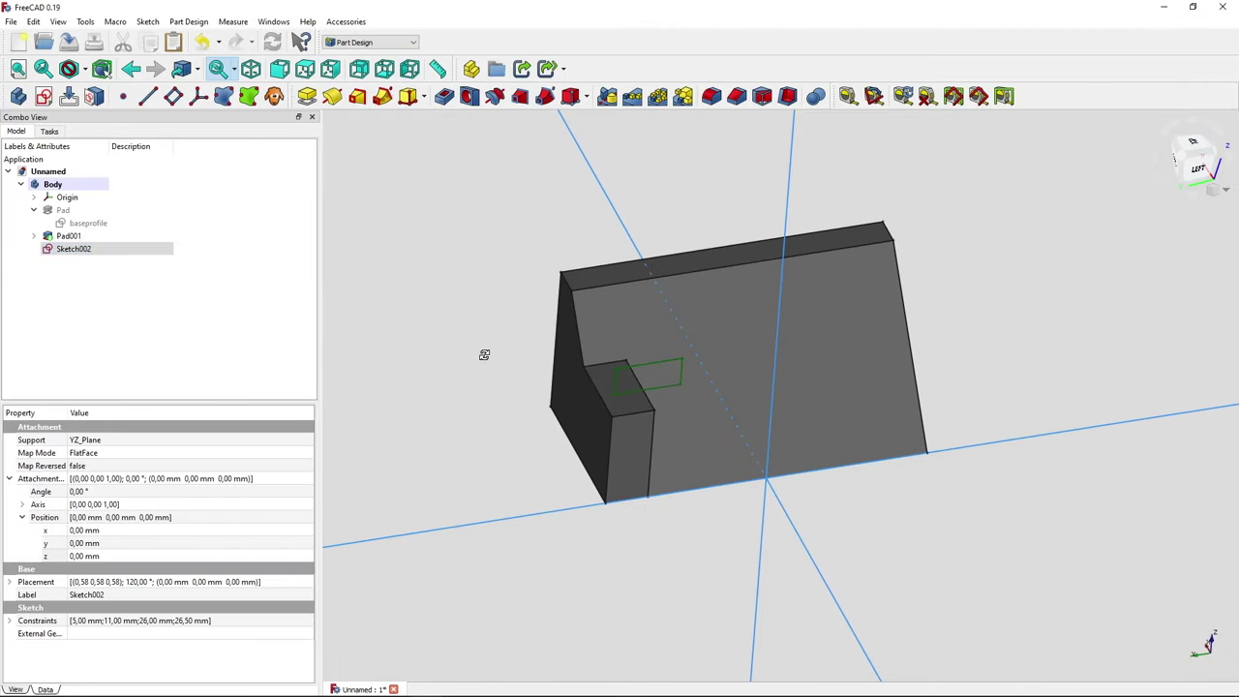
Rename Sketch002 to 'upper_corner'.
left_click(83, 251)
left_click(85, 249, "ctrl")
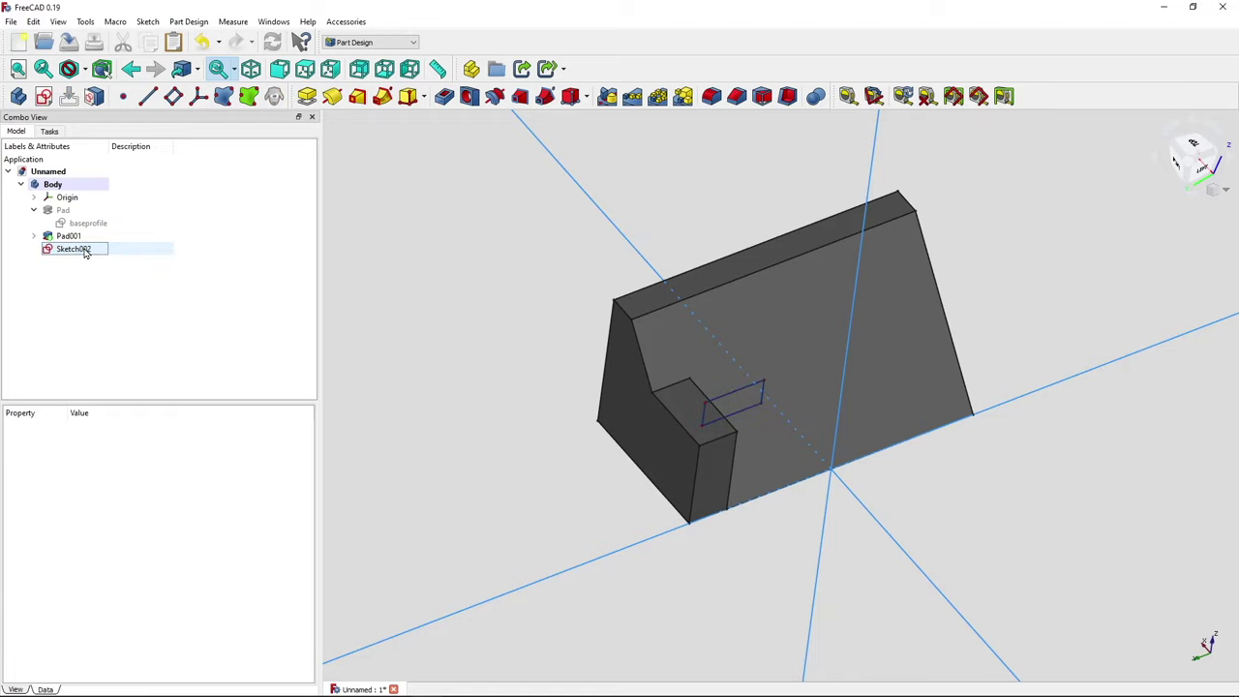
left_click(85, 249, "ctrl")
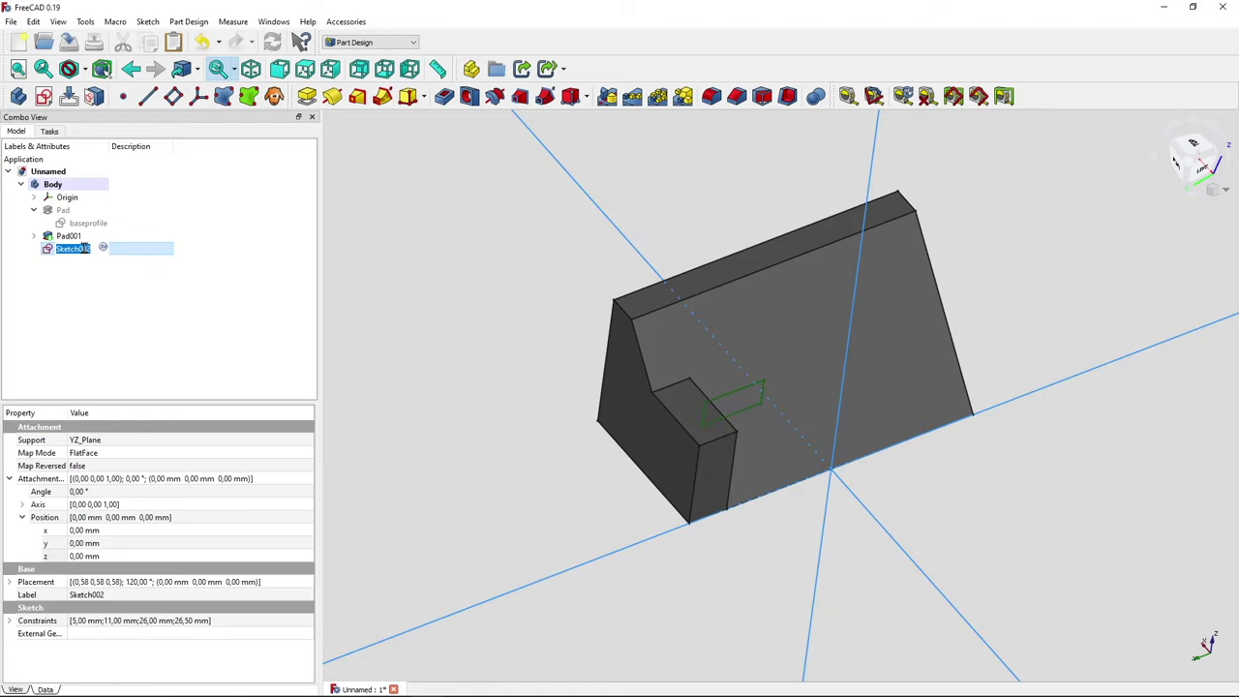
type("upper_corner")
key("Return")
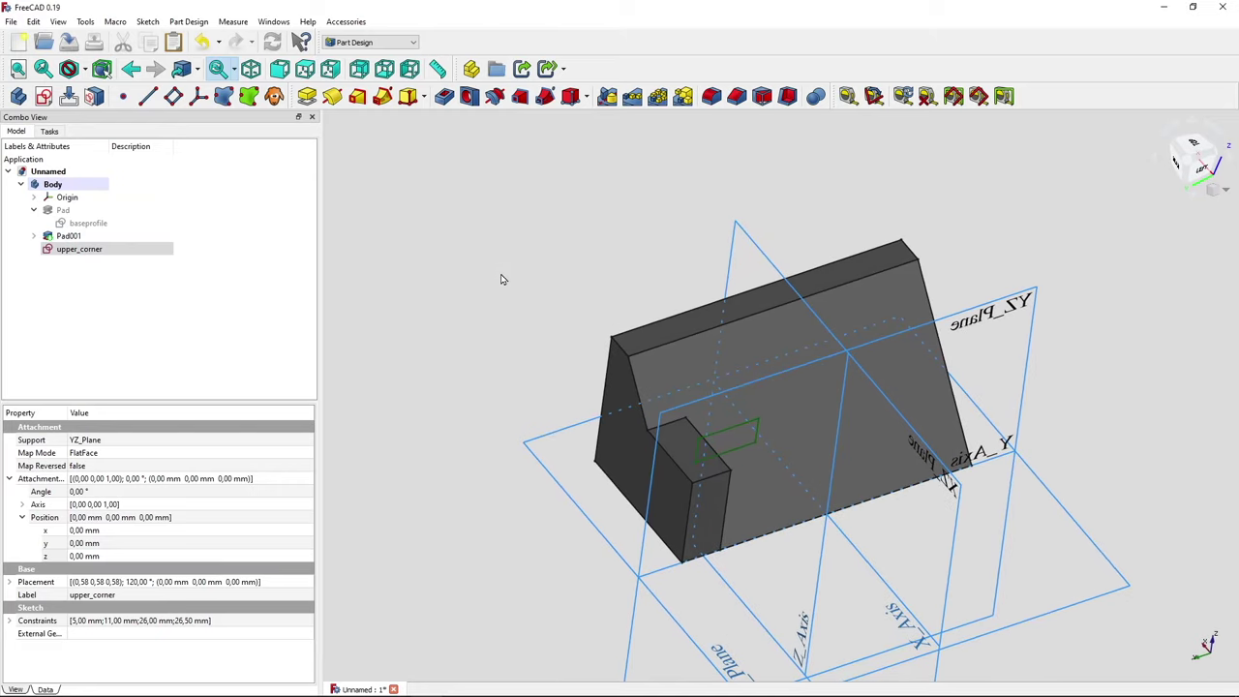
Pocket the upper_corner sketch Through all with Reversed ticked.
left_click(447, 98)
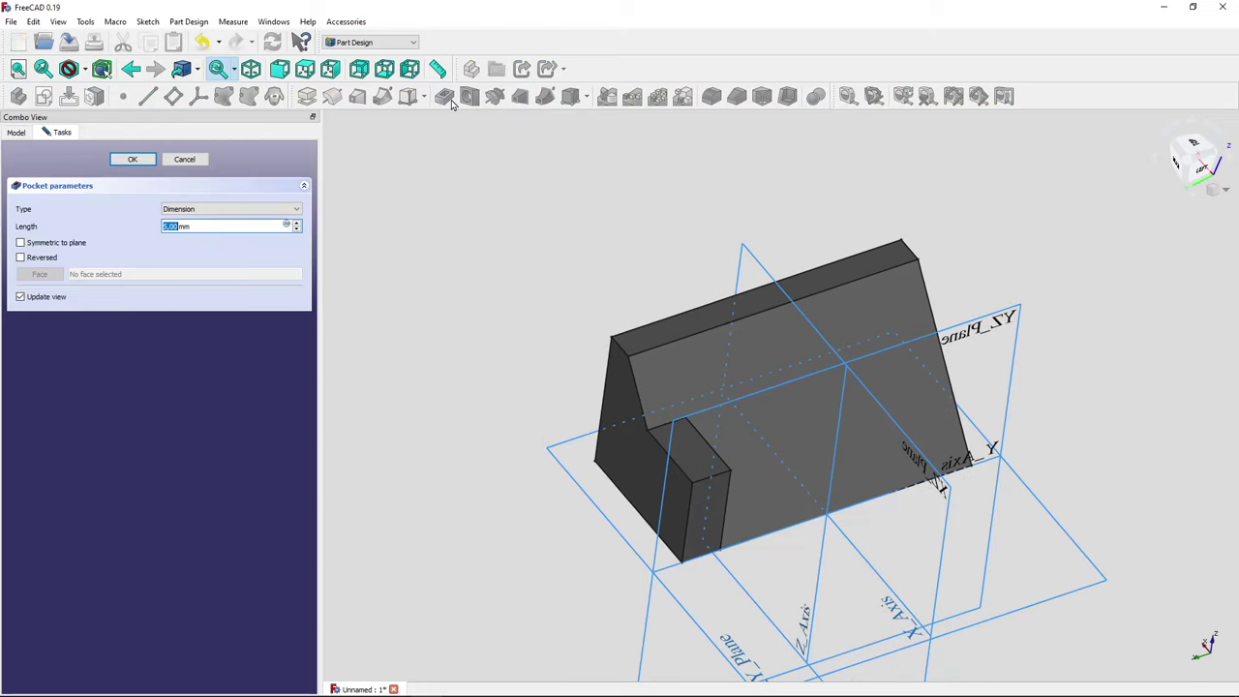
left_click(244, 210)
left_click(237, 227)
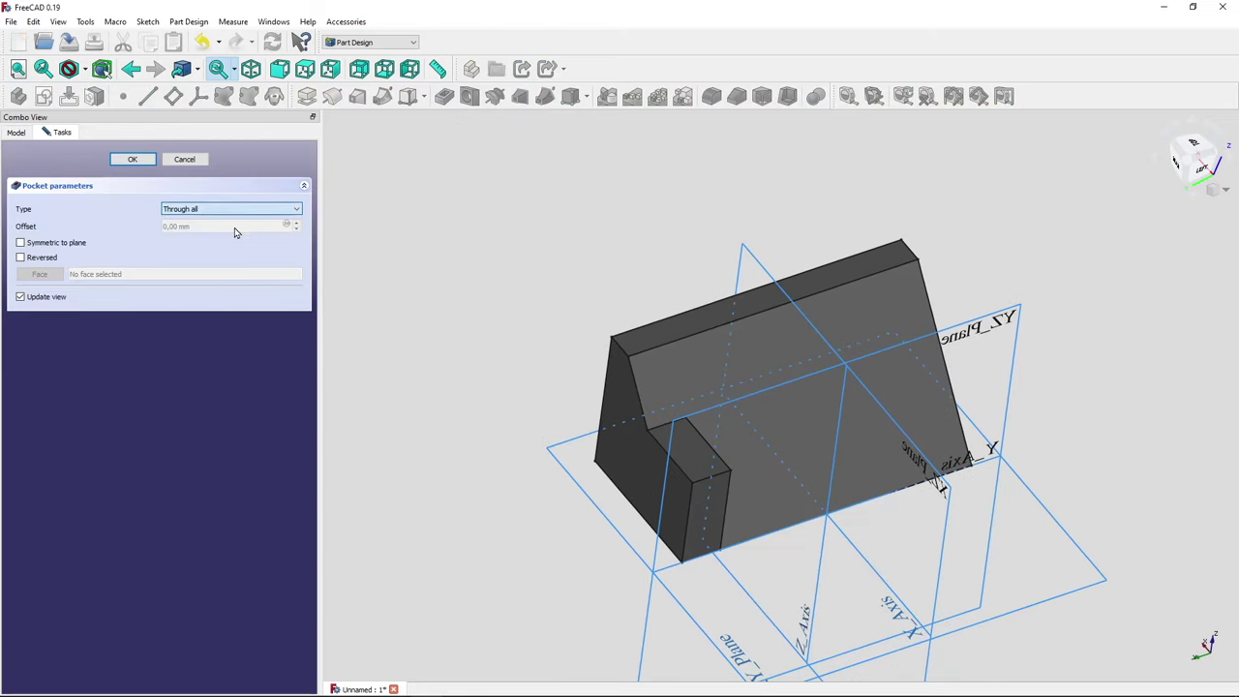
scroll(503, 343, "down", 5)
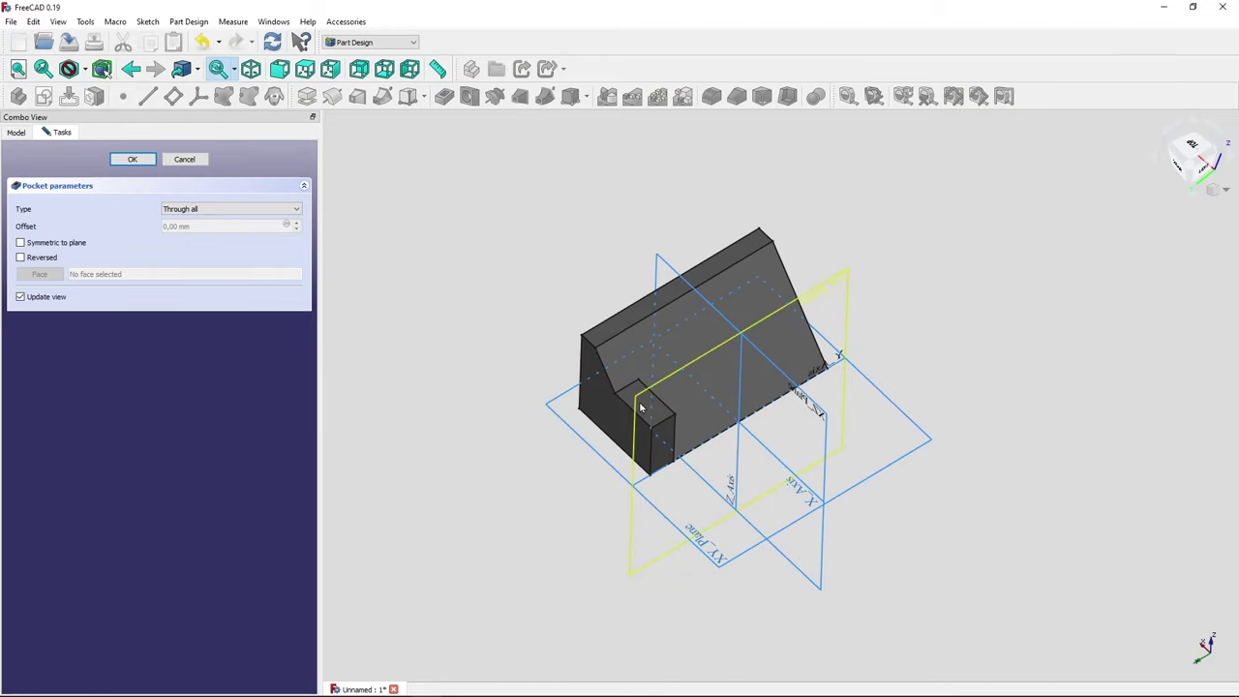
left_click(43, 263)
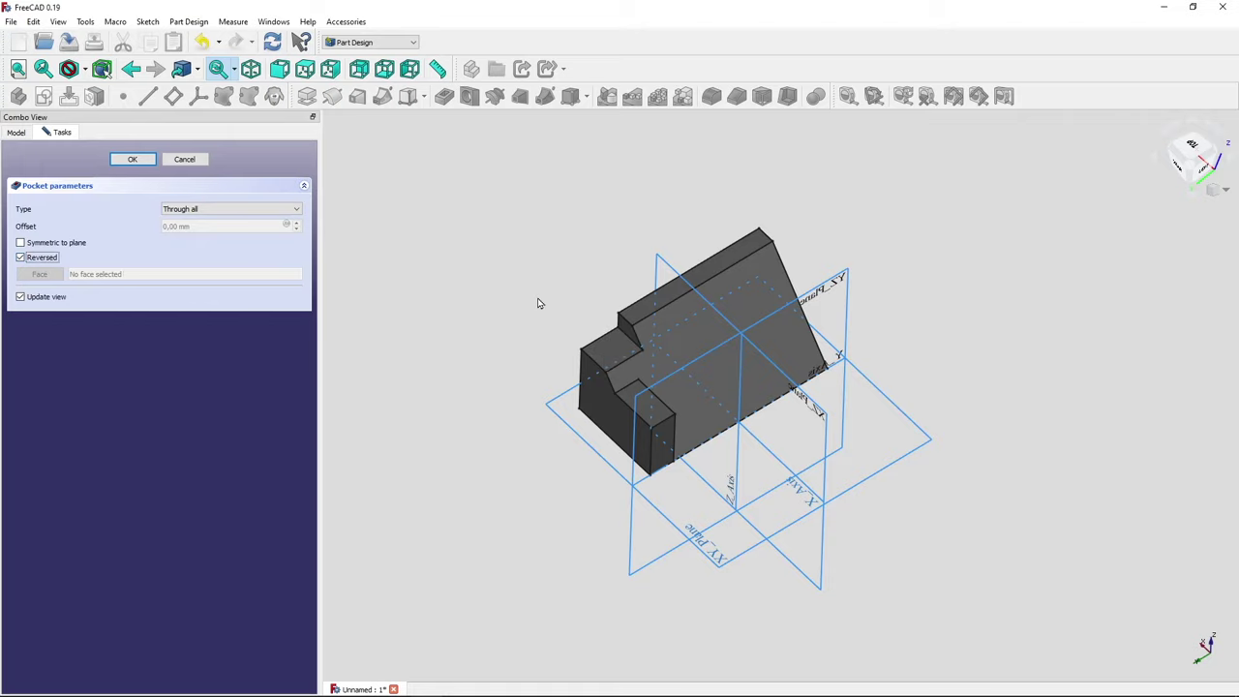
left_click(132, 159)
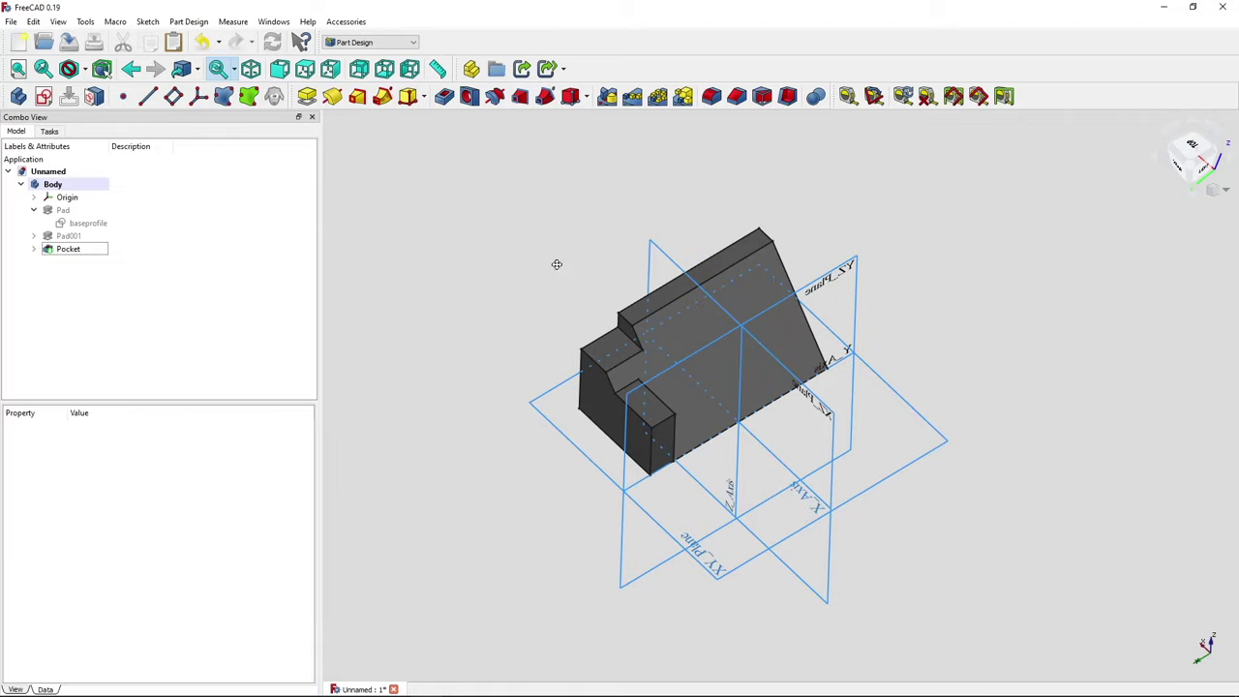
Create a Mirrored feature of Pad001 and Pocket using the XZ plane picked in the view.
middle_click_drag(555, 265, 569, 281)
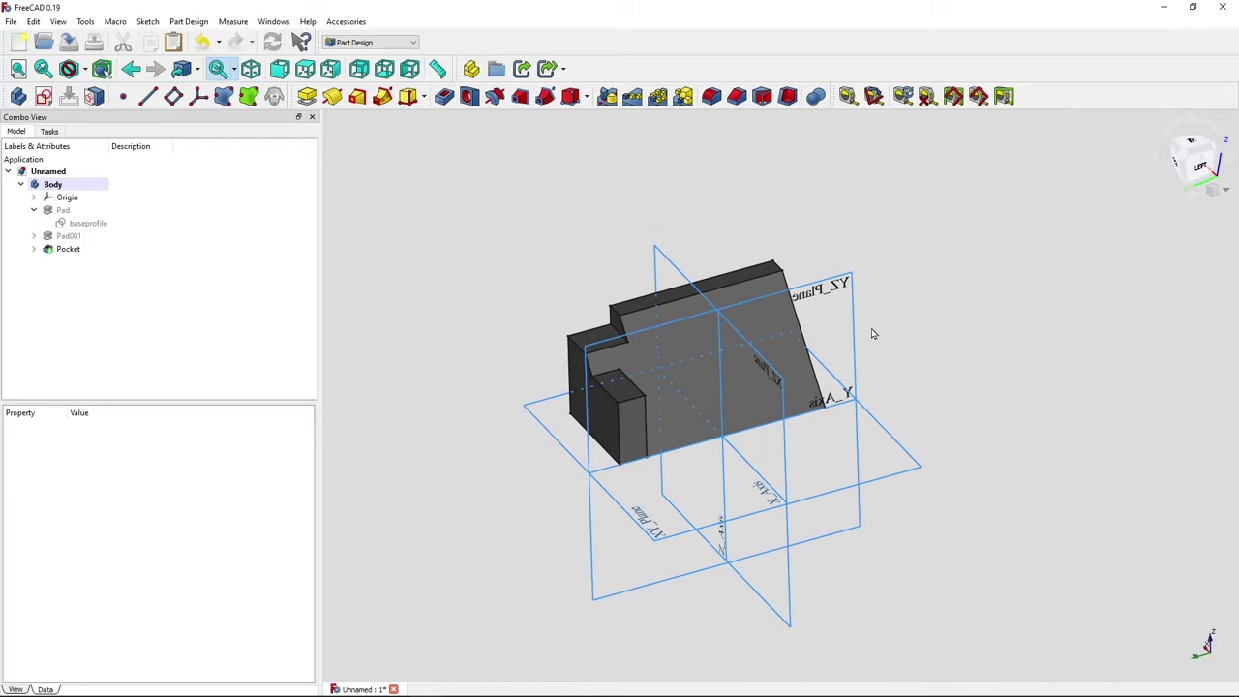
middle_click_drag(872, 334, 910, 338)
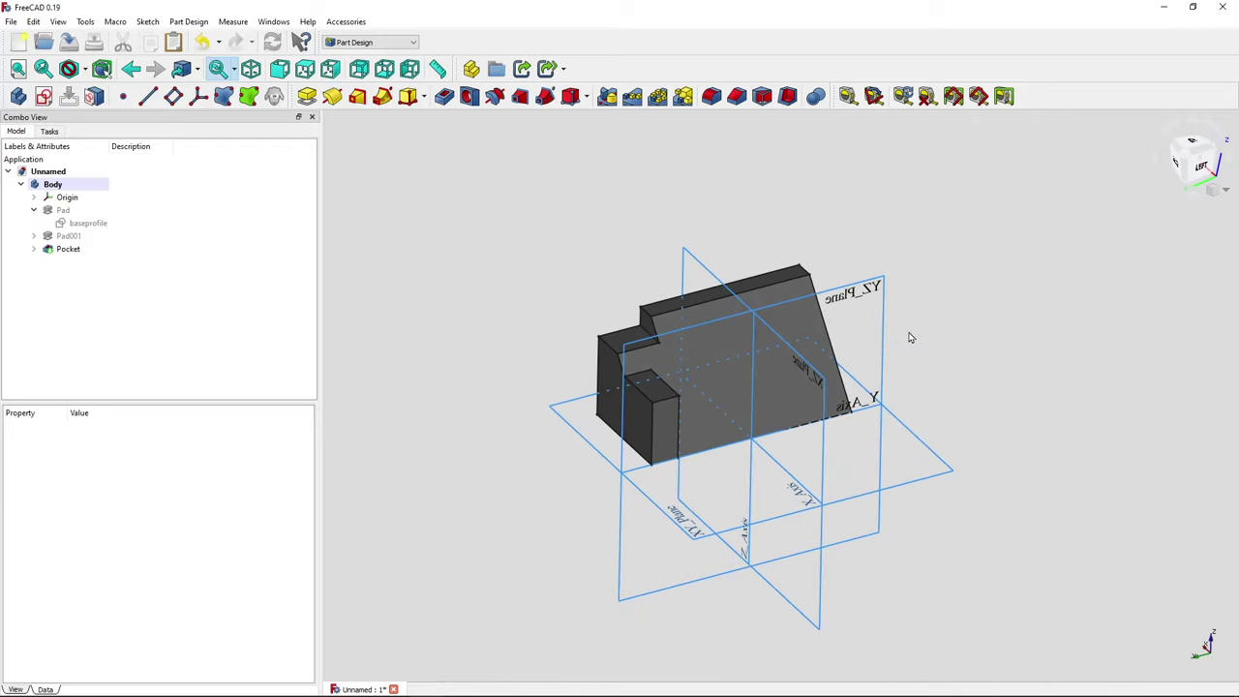
left_click(34, 210)
left_click(83, 224)
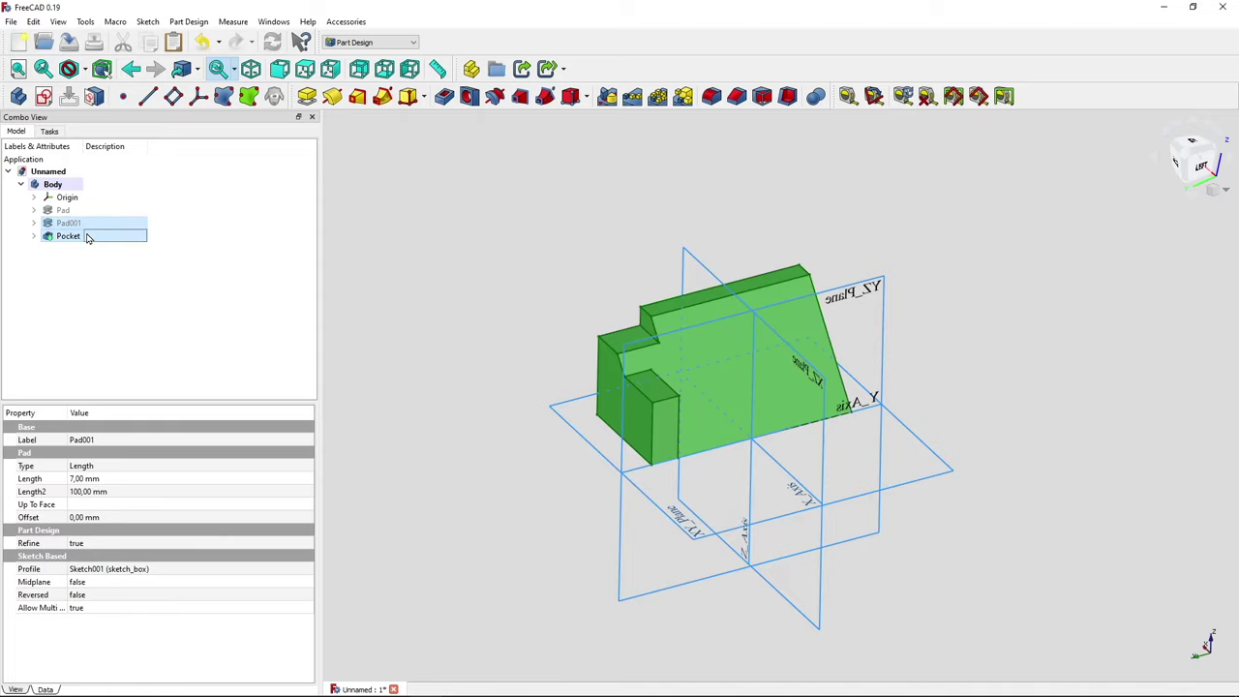
left_click(607, 96)
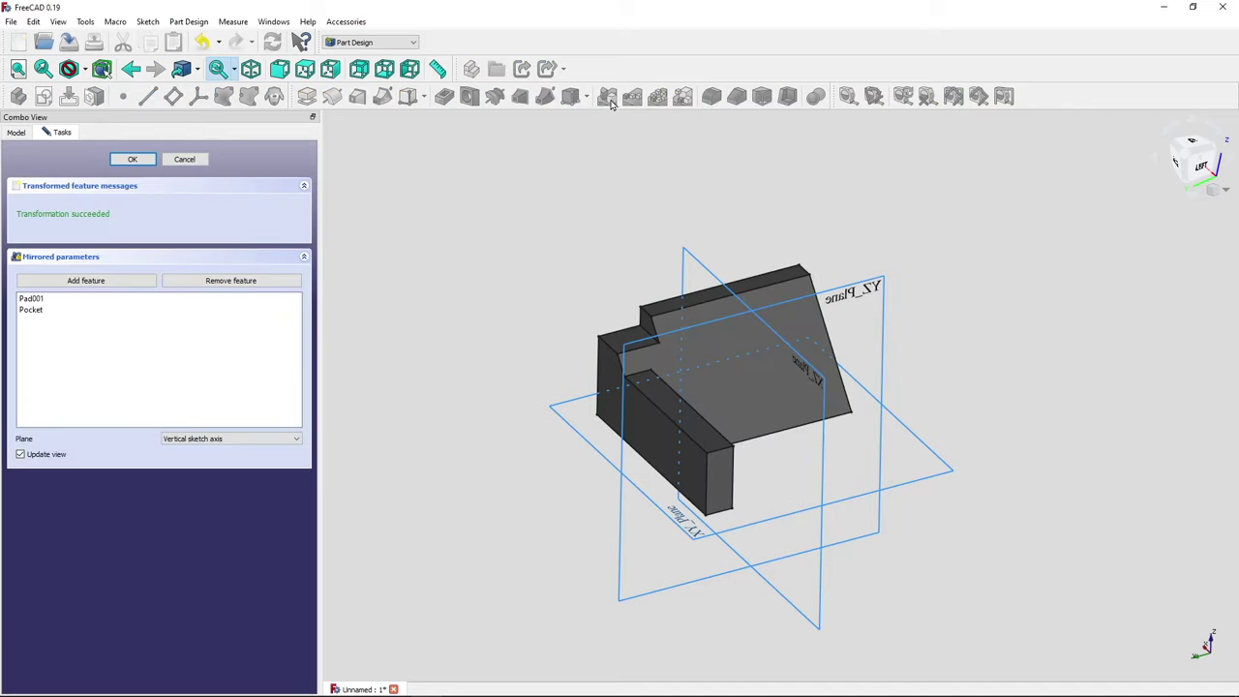
left_click(232, 437)
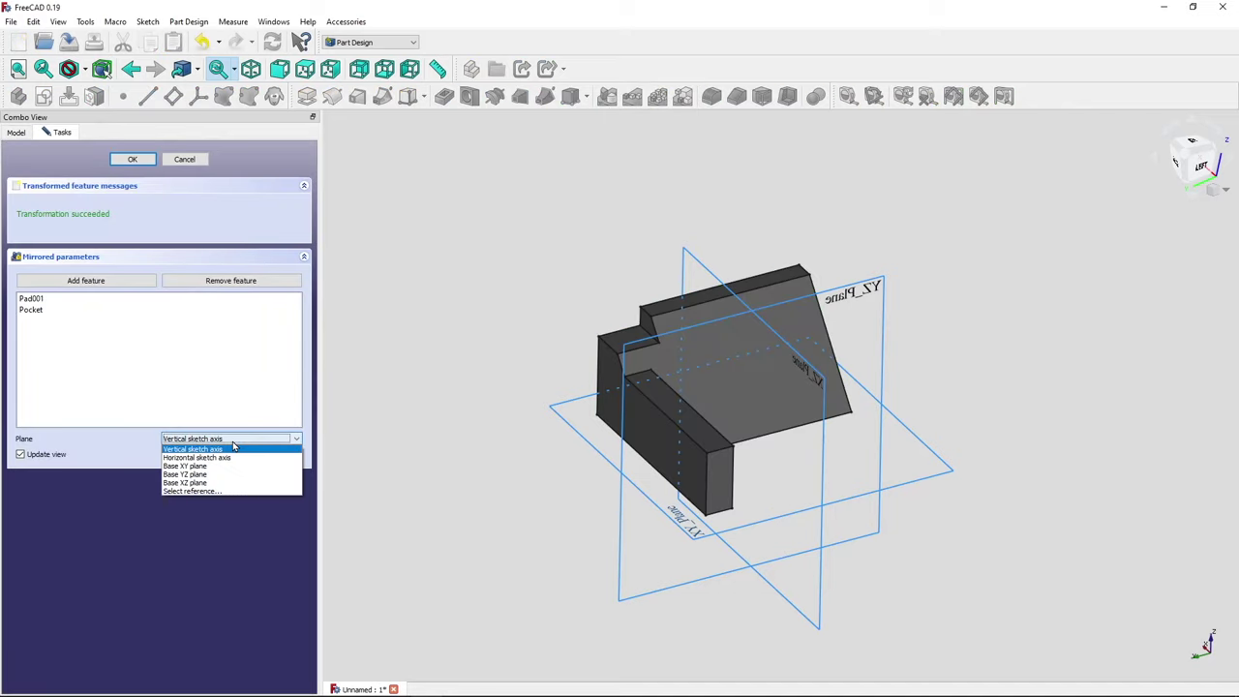
left_click(232, 491)
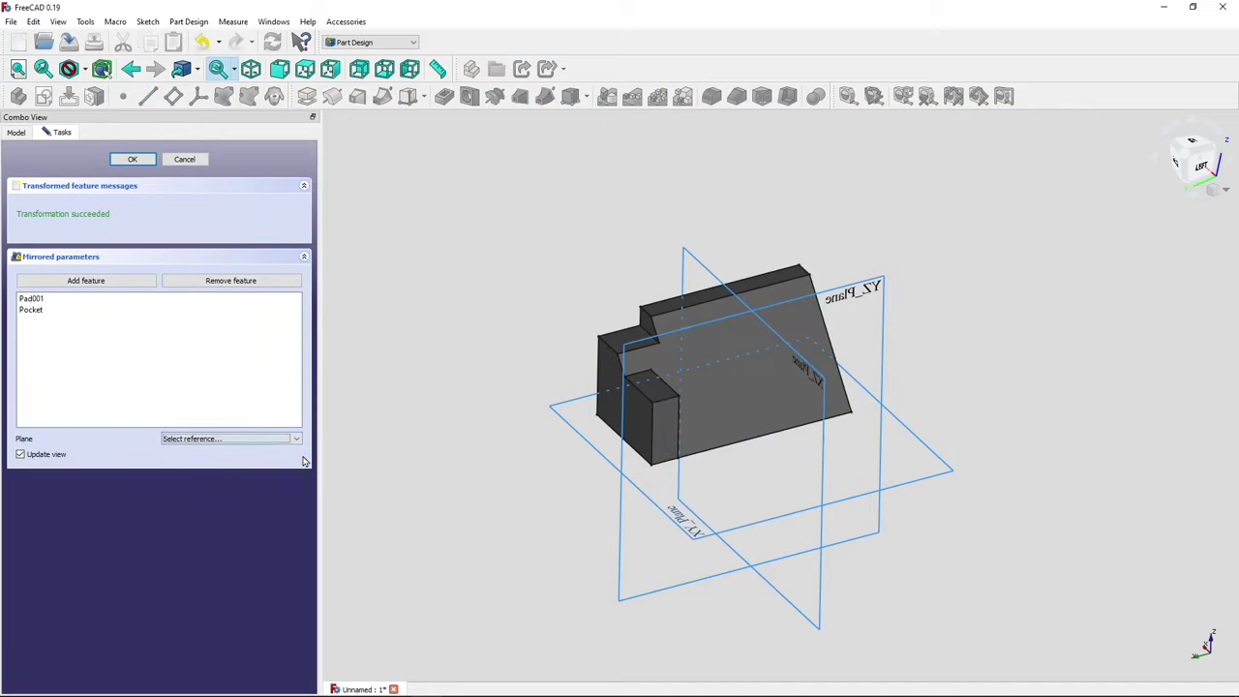
left_click(682, 254)
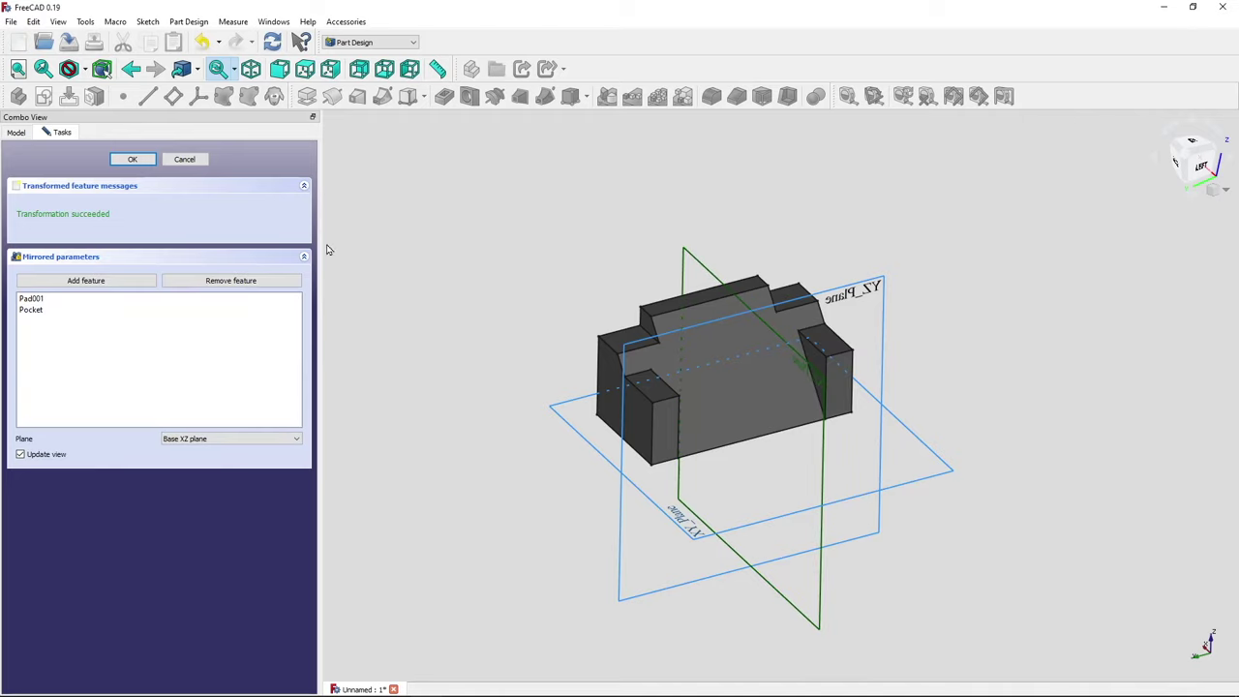
left_click(132, 159)
middle_click_drag(917, 359, 892, 378)
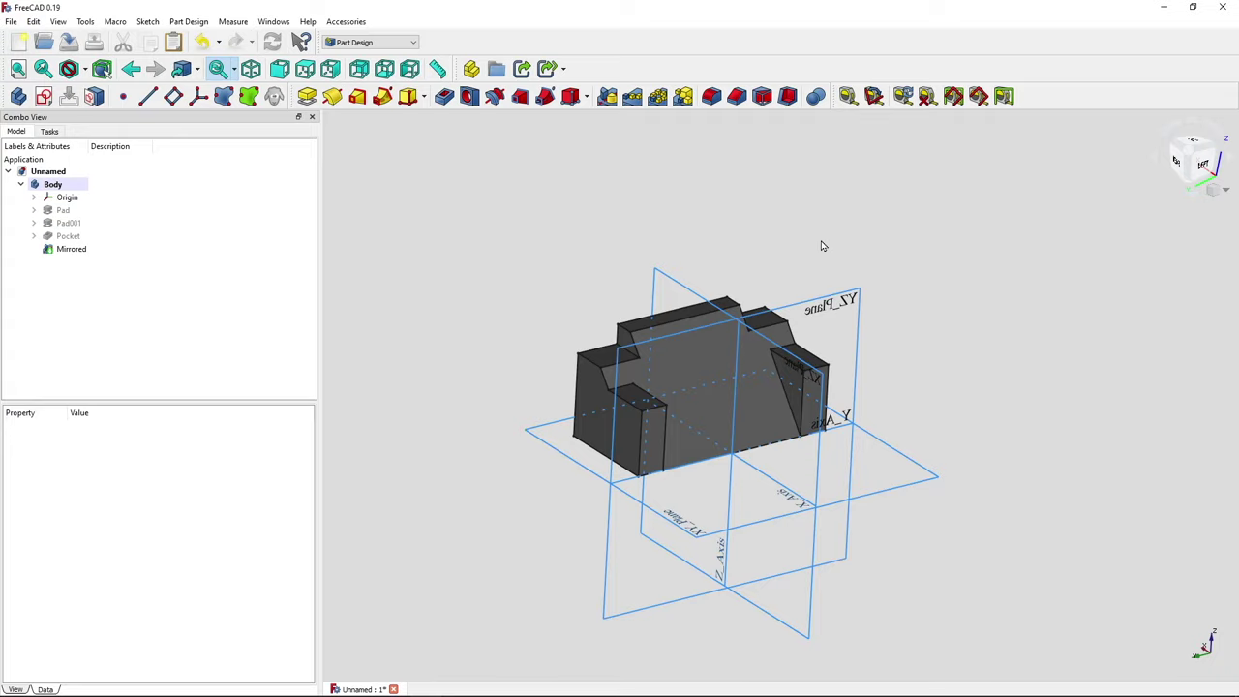
scroll(924, 379, "up", 2)
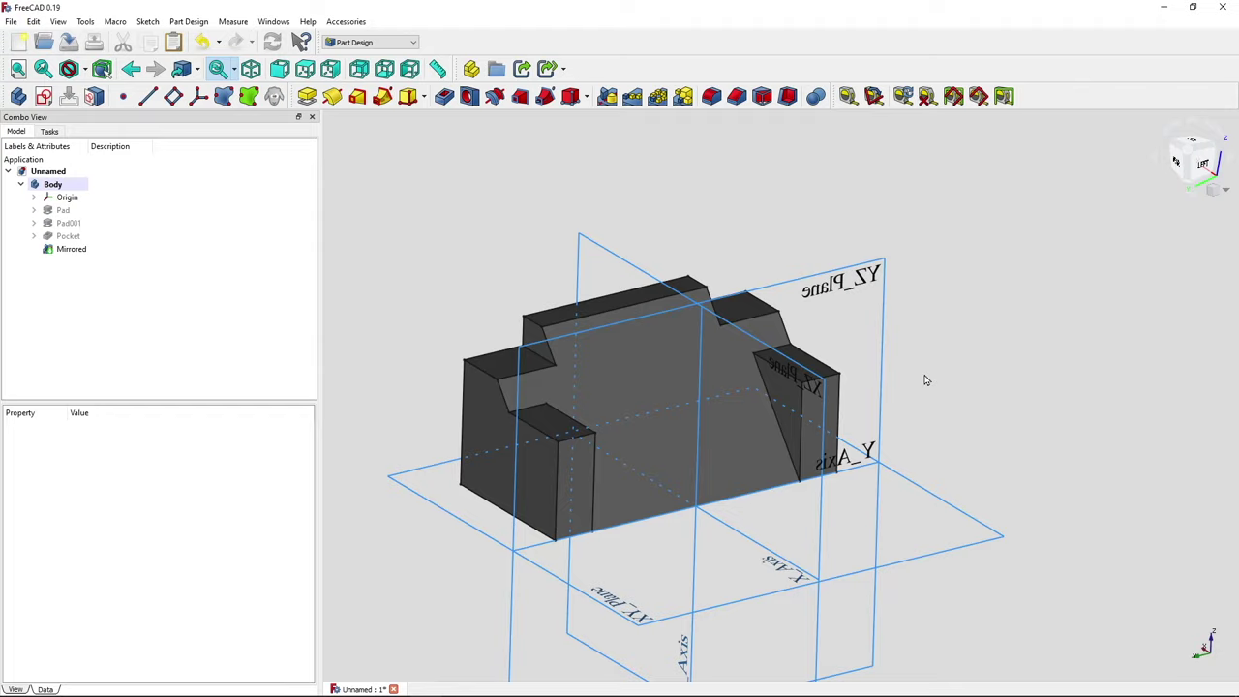
left_click(659, 384)
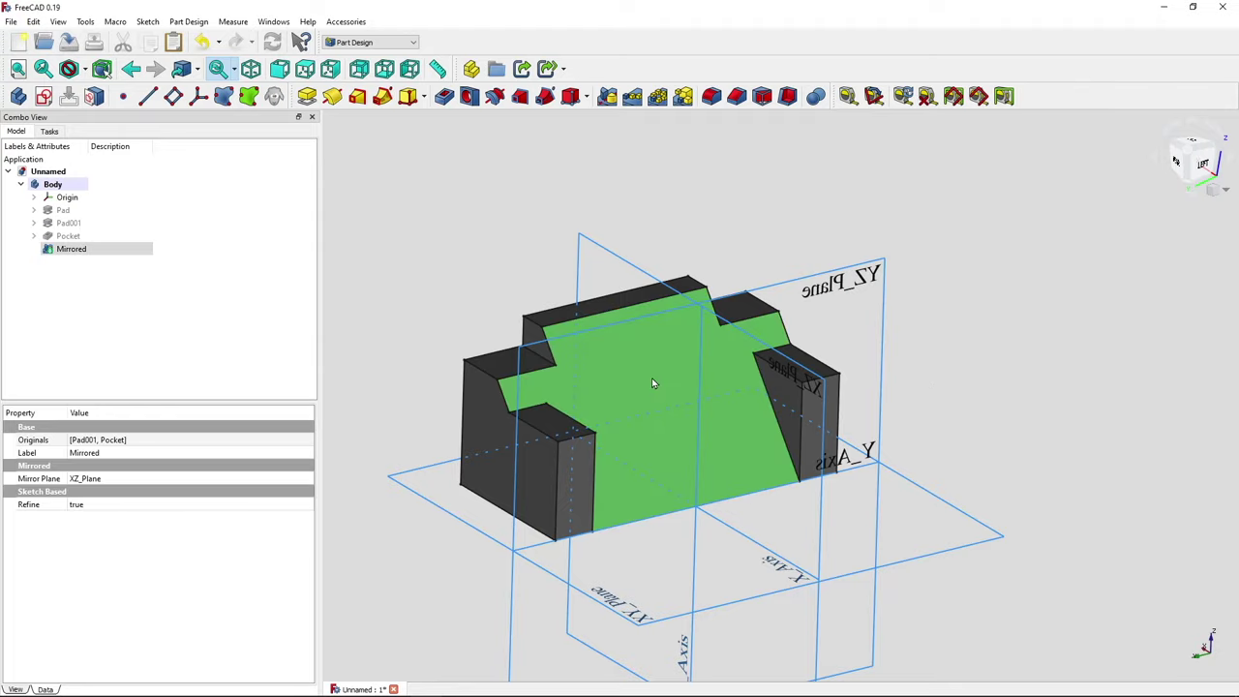
left_click(43, 97)
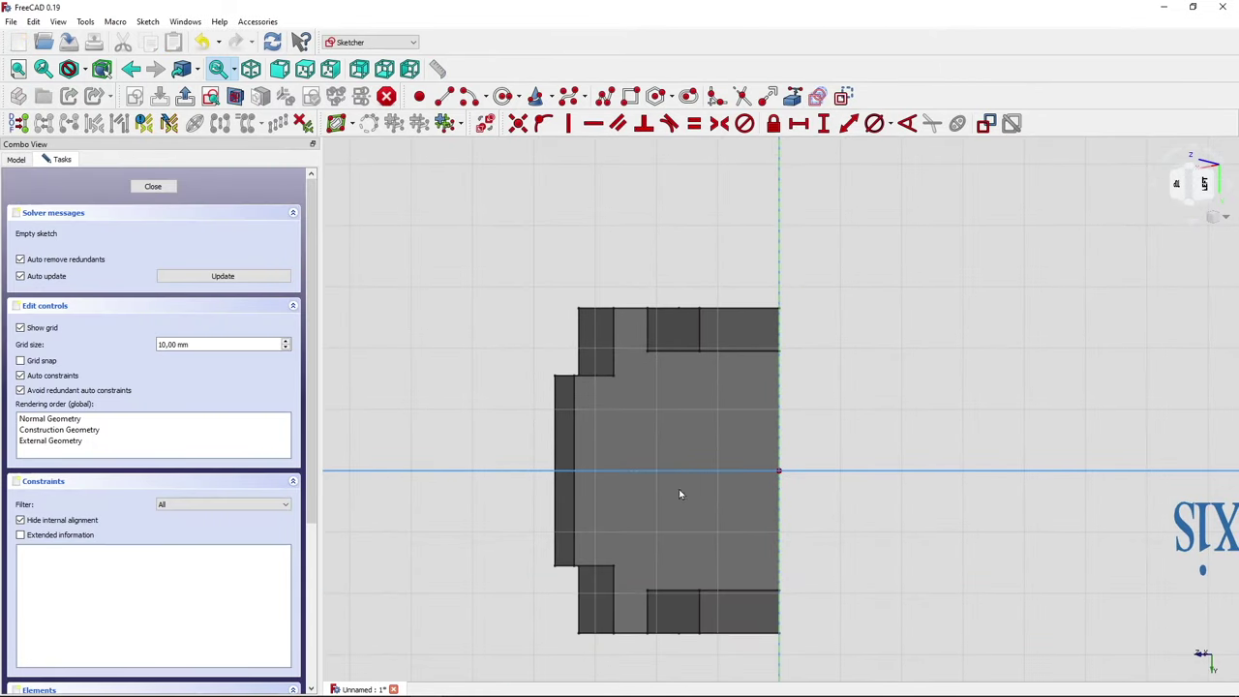
left_click(154, 188)
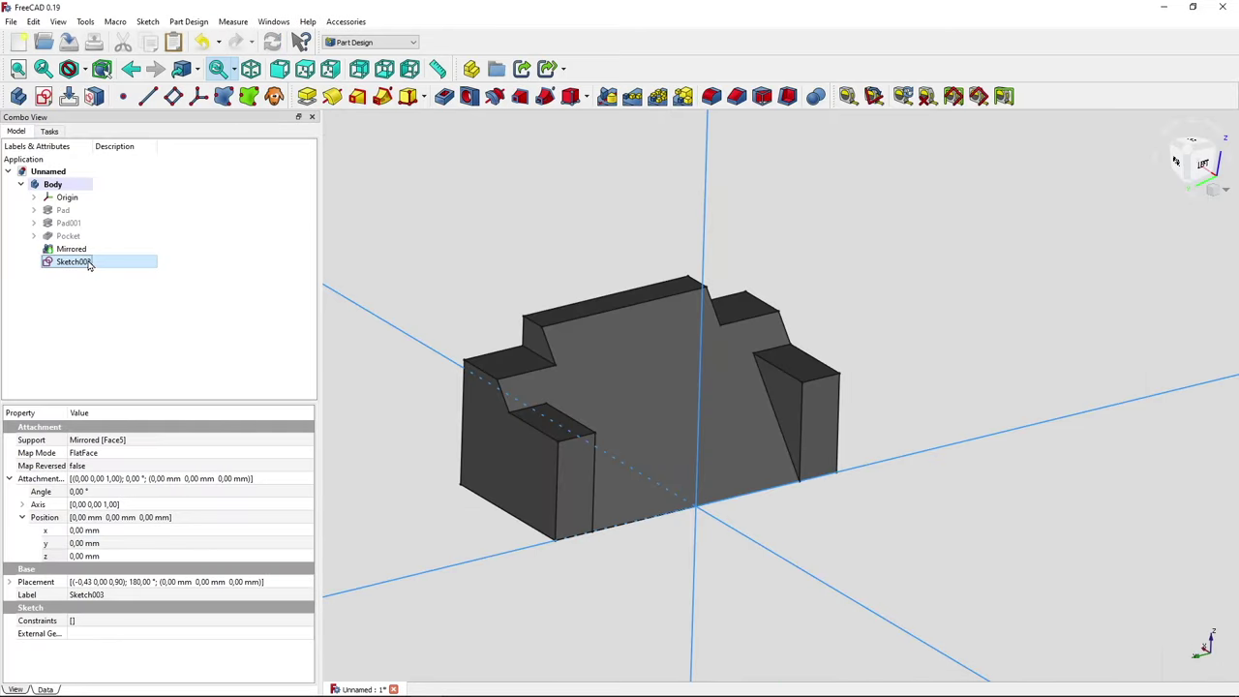
key("Delete")
middle_click_drag(348, 238, 462, 231)
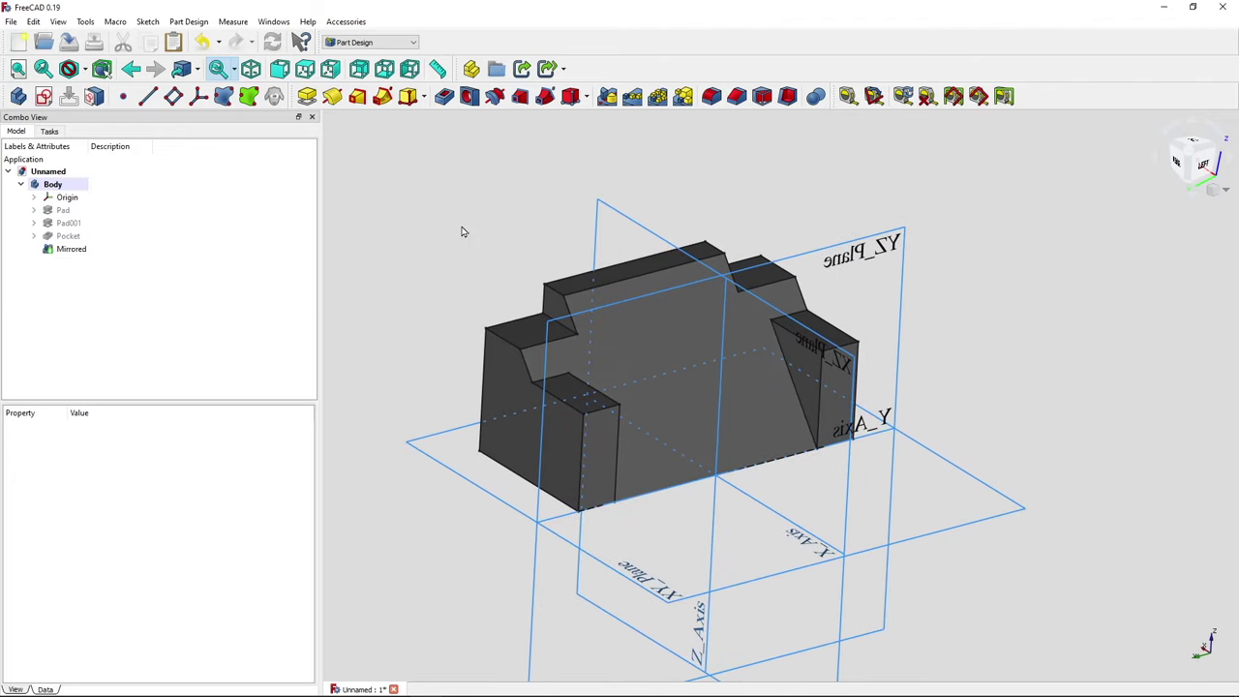
Create a datum plane on XY_Plane tilted -50° around its y-axis.
left_click(664, 598)
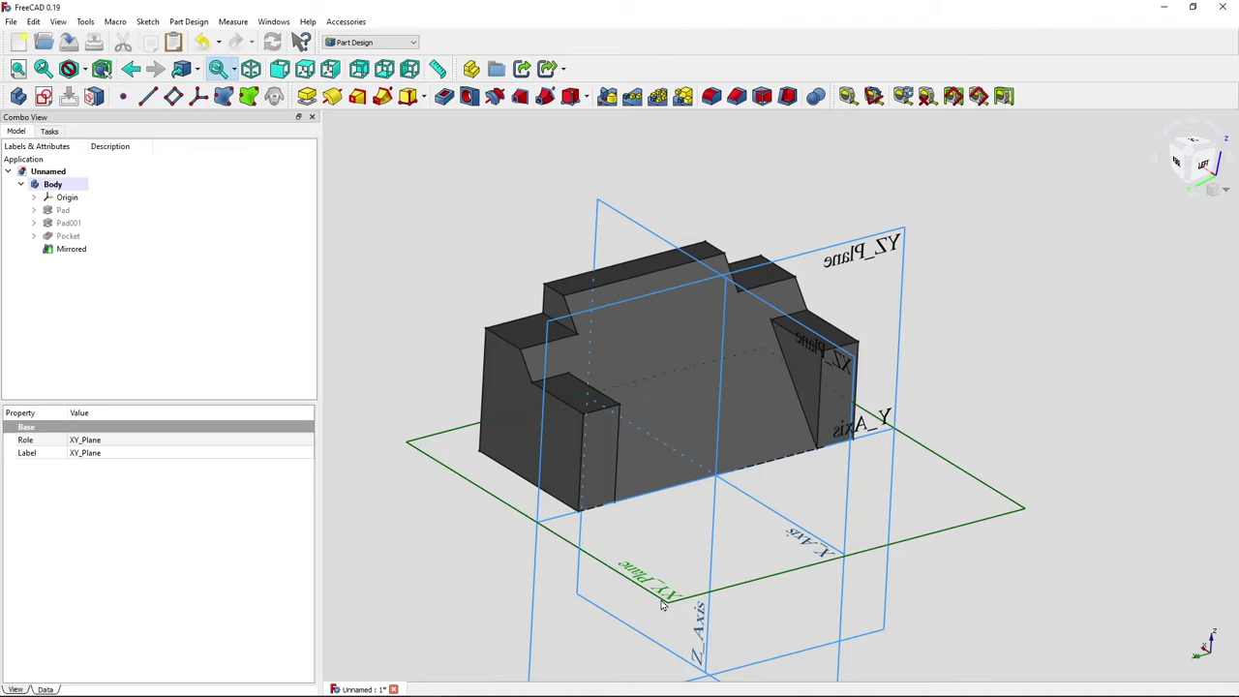
left_click(171, 97)
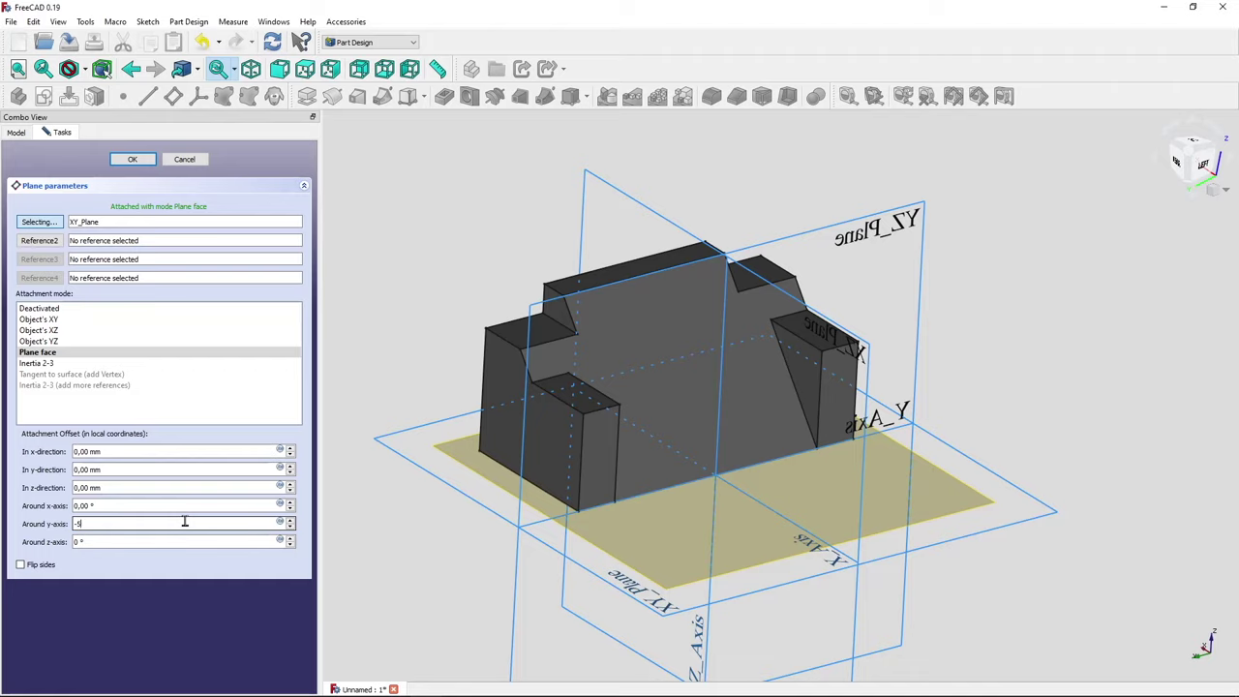
type("-50")
key("Tab")
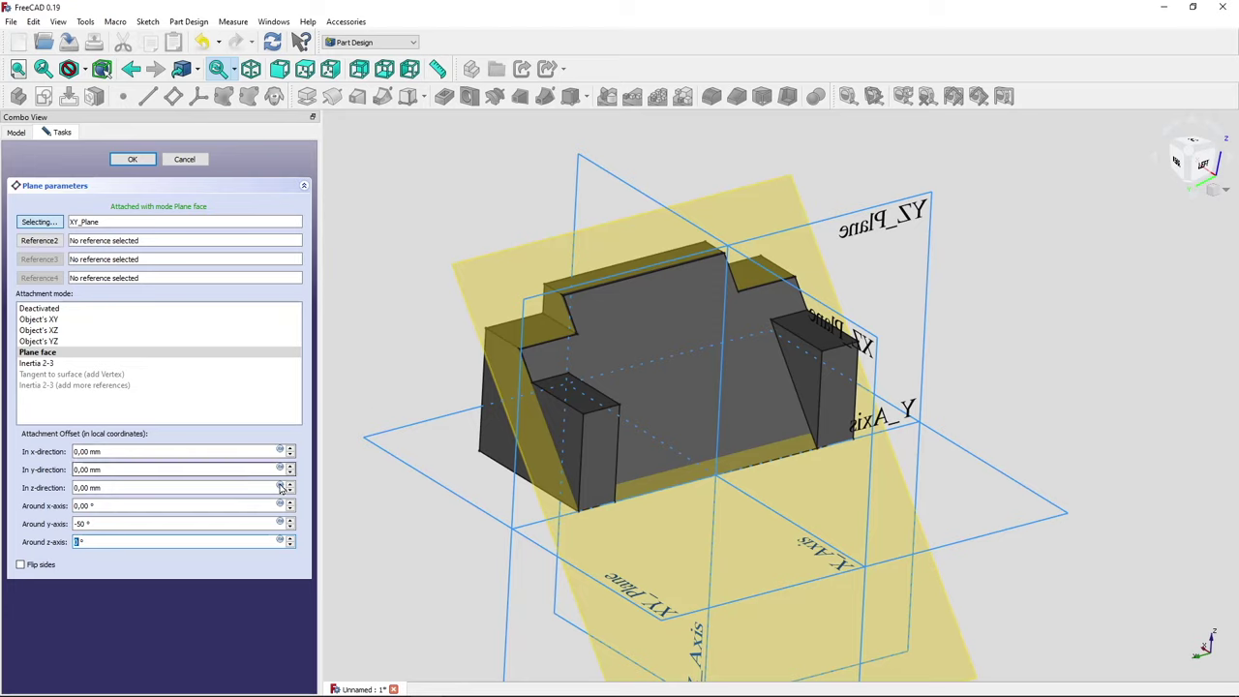
Fine-tune the y-axis tilt with the spin arrows to -51° along the slanted face.
left_click(290, 527)
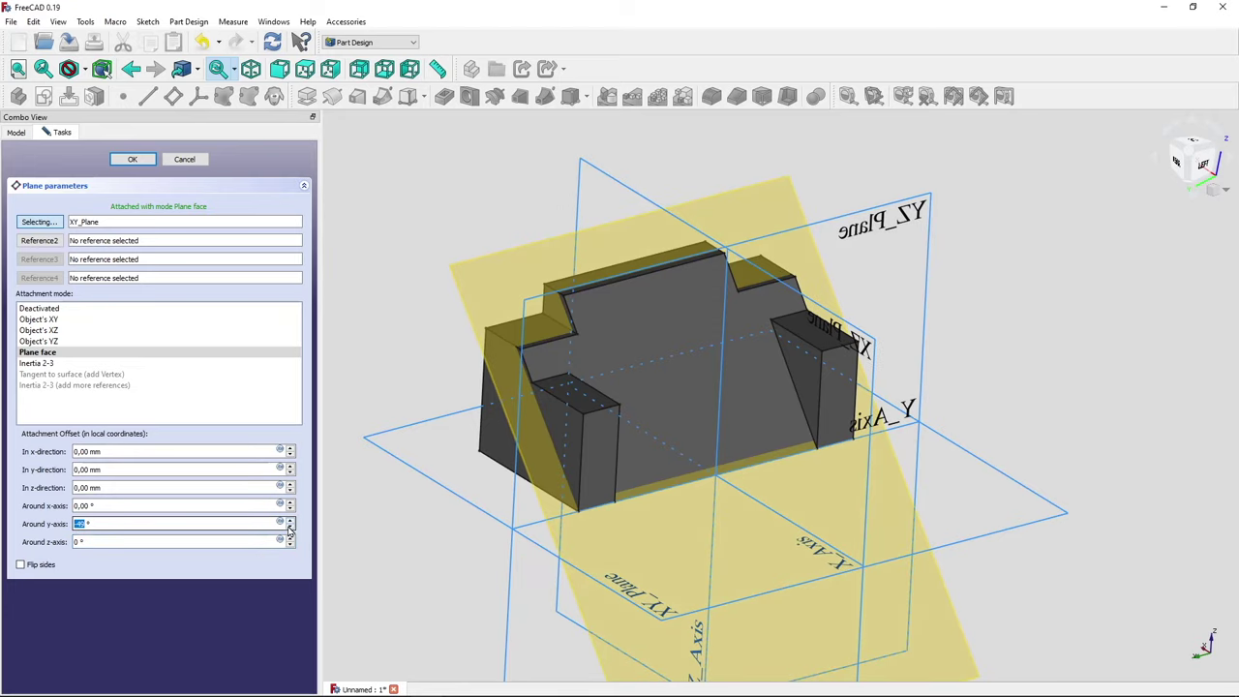
left_click(290, 530)
left_click(289, 529)
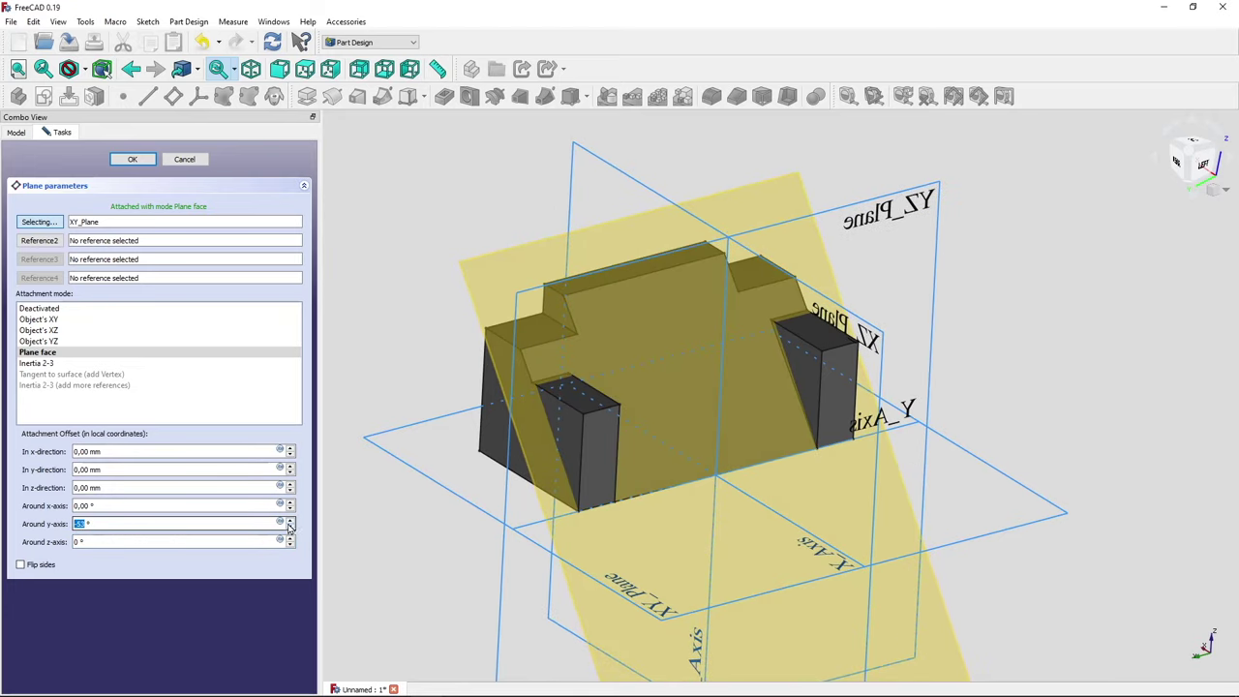
left_click(289, 528)
left_click(290, 528)
left_click(290, 527)
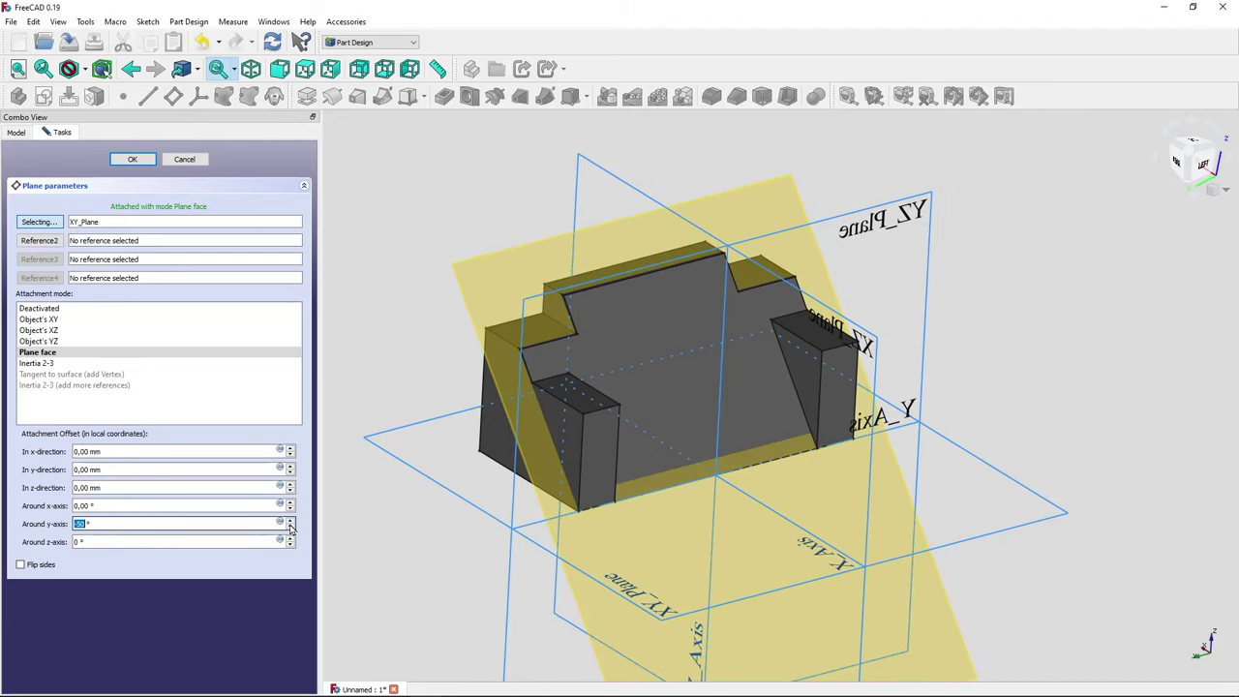
left_click(290, 528)
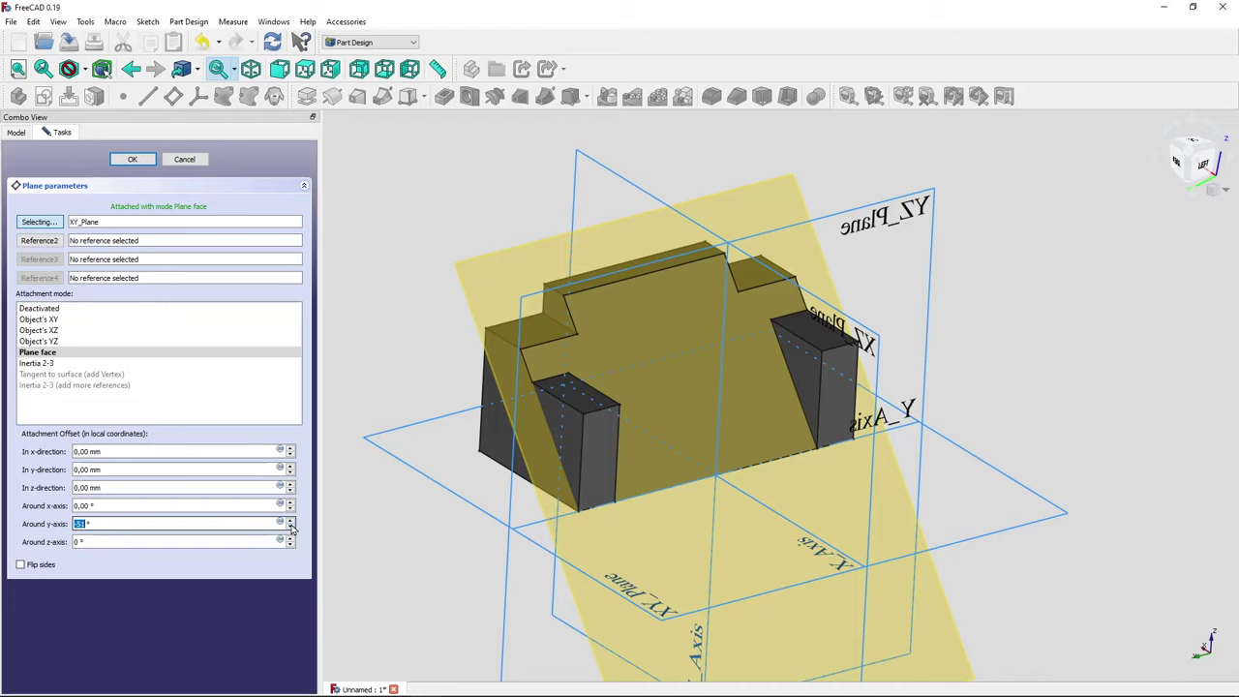
left_click(291, 524)
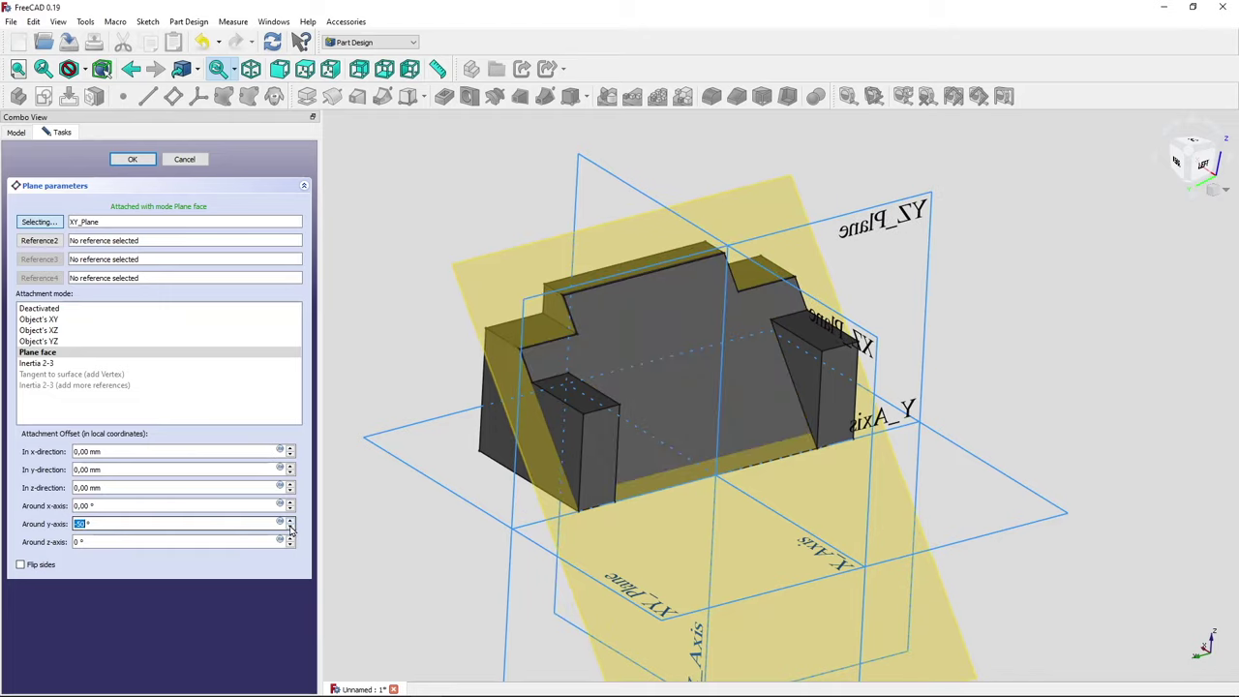
left_click(290, 528)
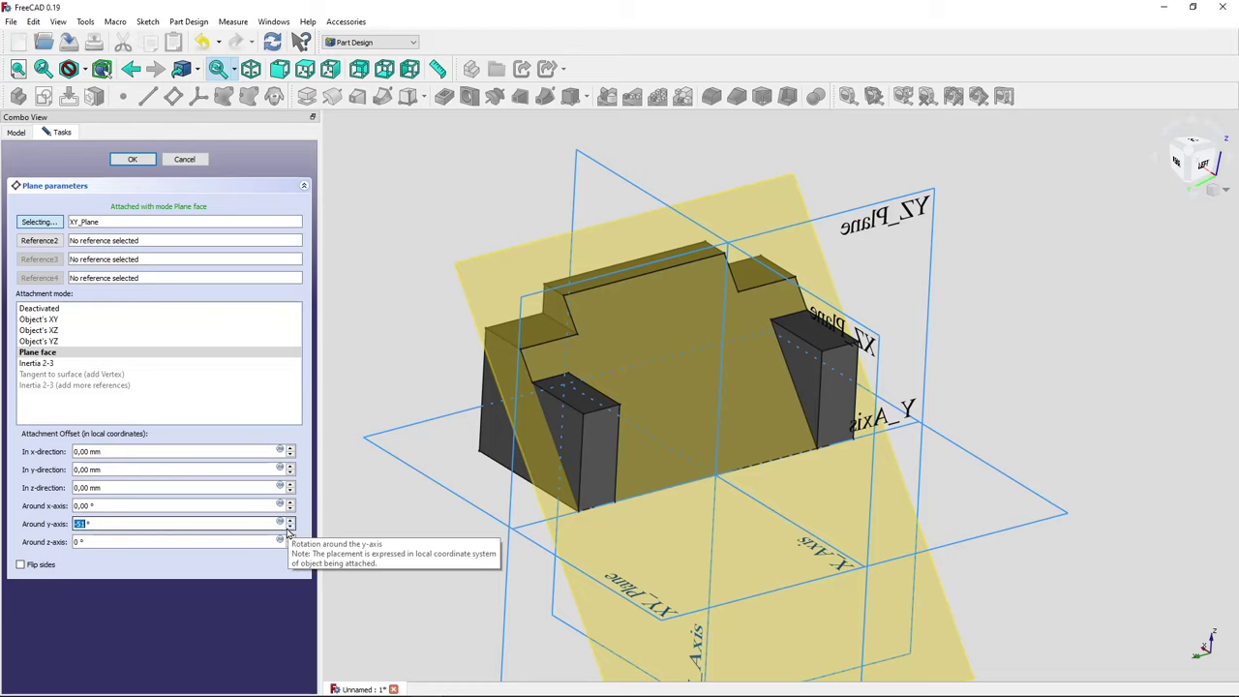
left_click(134, 524)
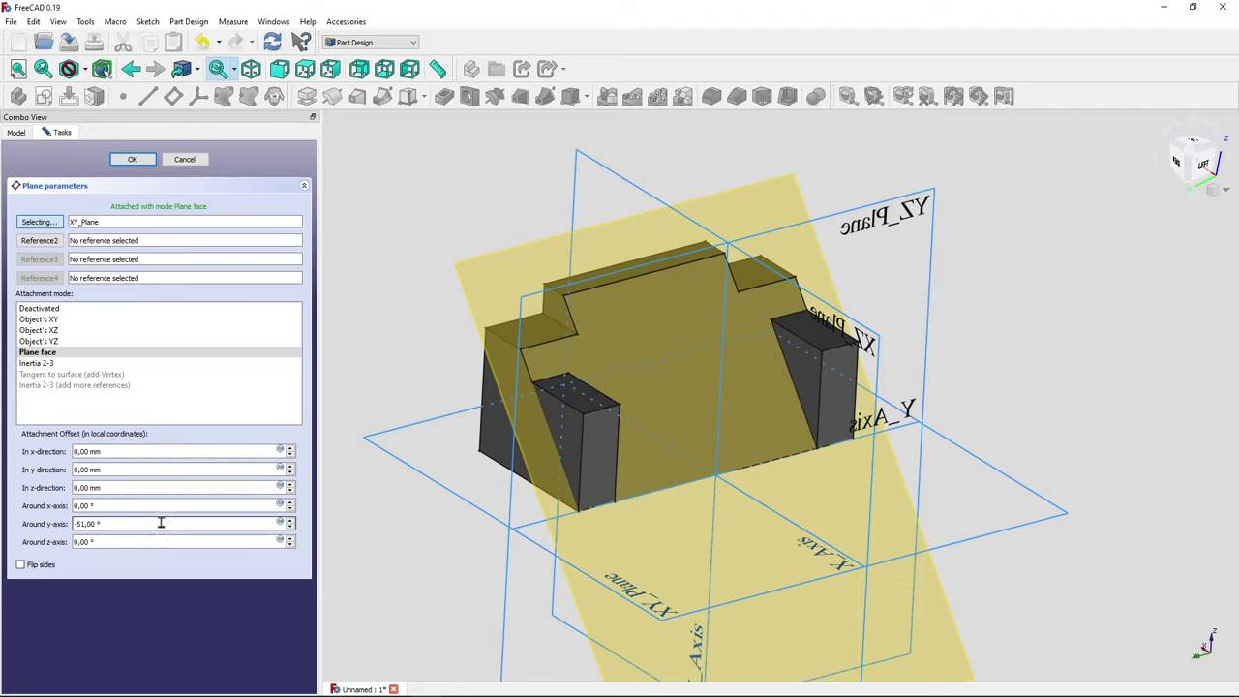
left_click(280, 523)
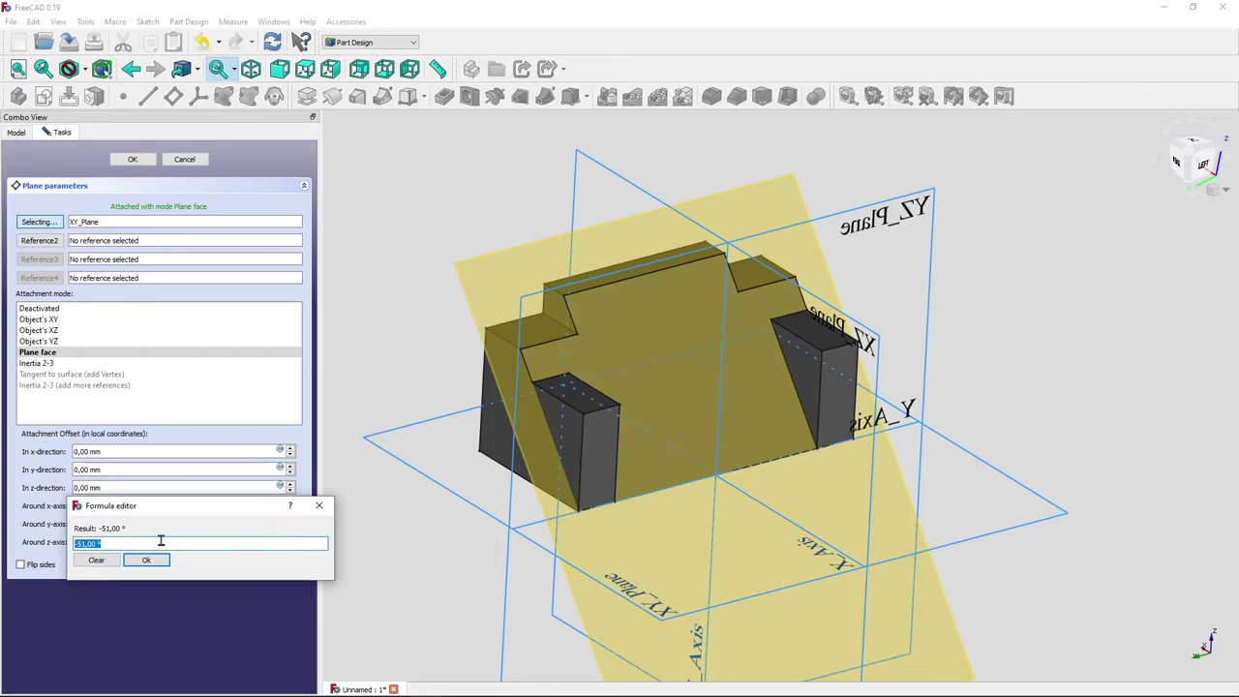
Set the y-axis rotation to -<<baseprofile>>.Constraints.angle_front (-51.07°) and finish the datum plane.
type("ba")
key("Down")
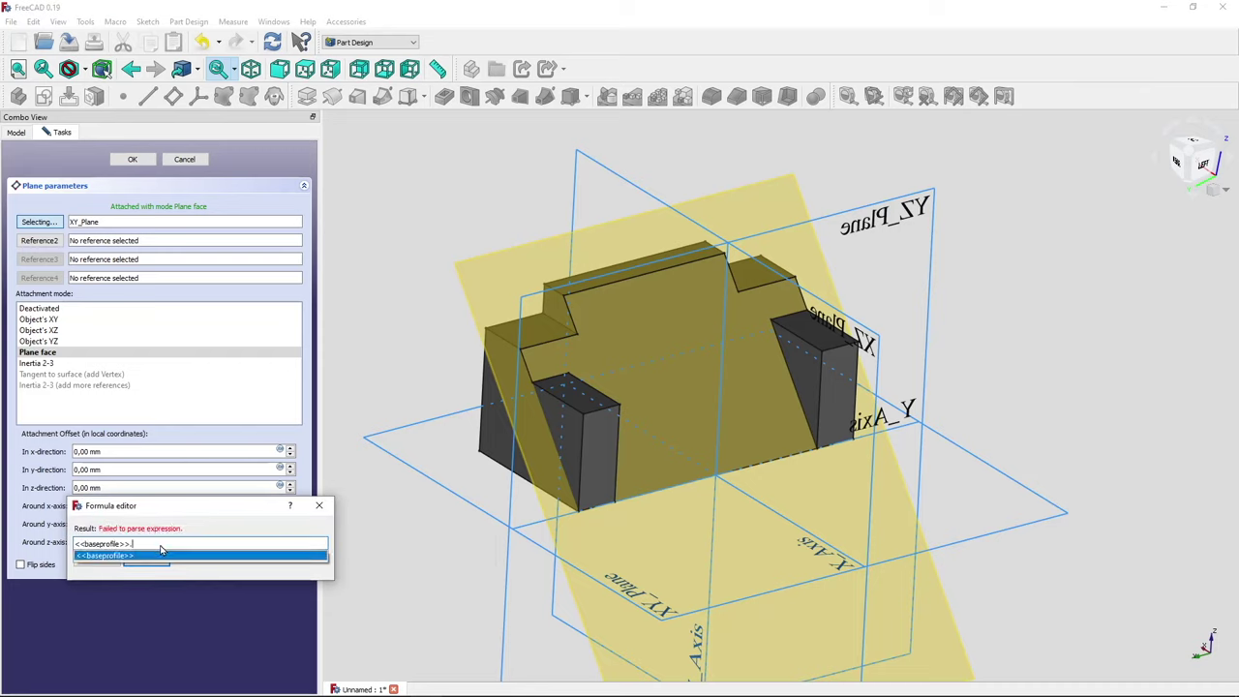
type(".C")
key("Down")
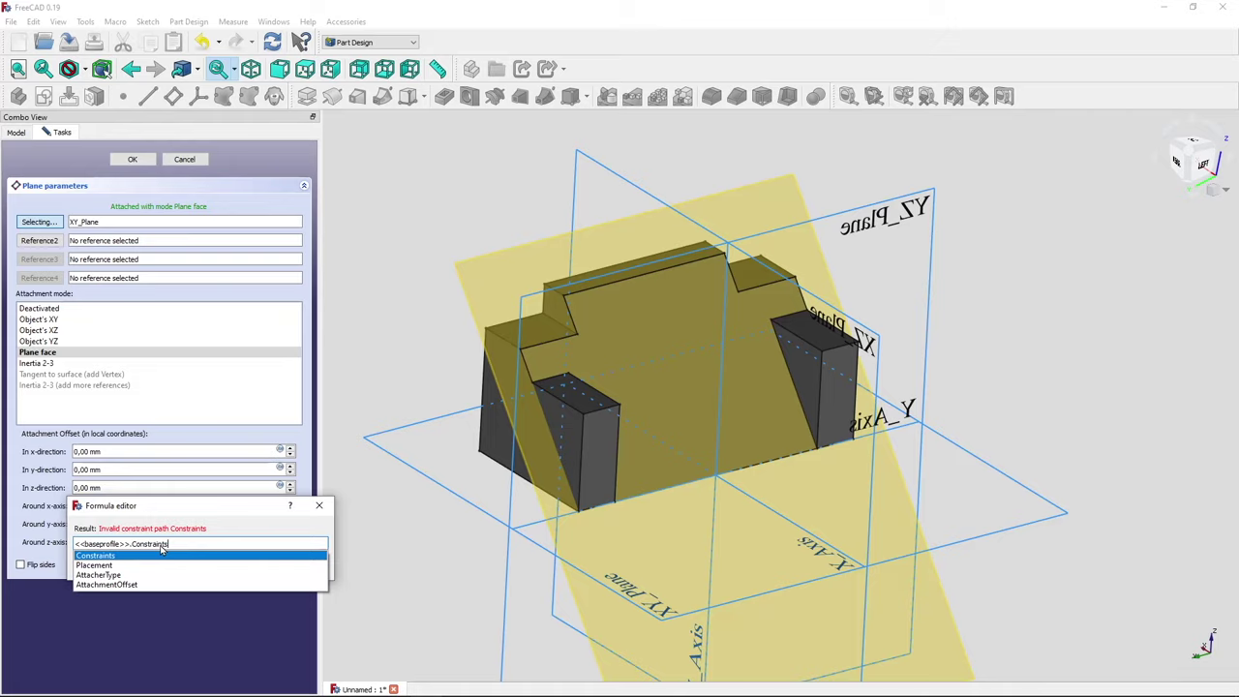
type(".")
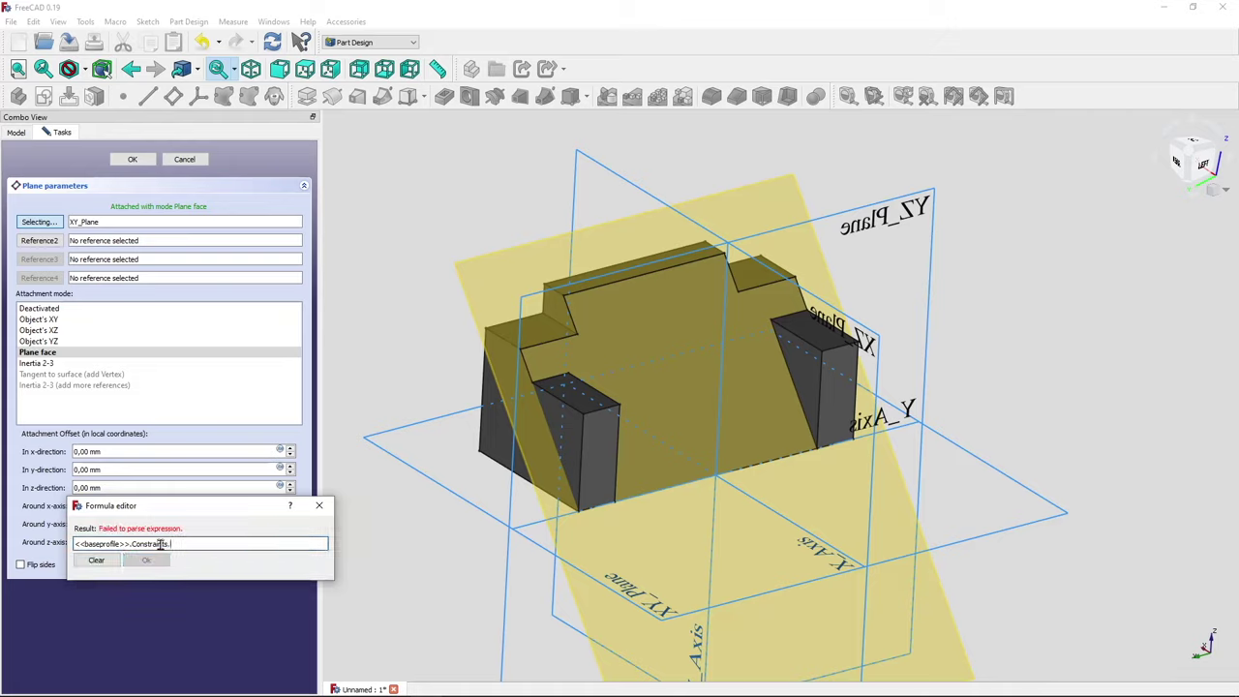
type("angle_front")
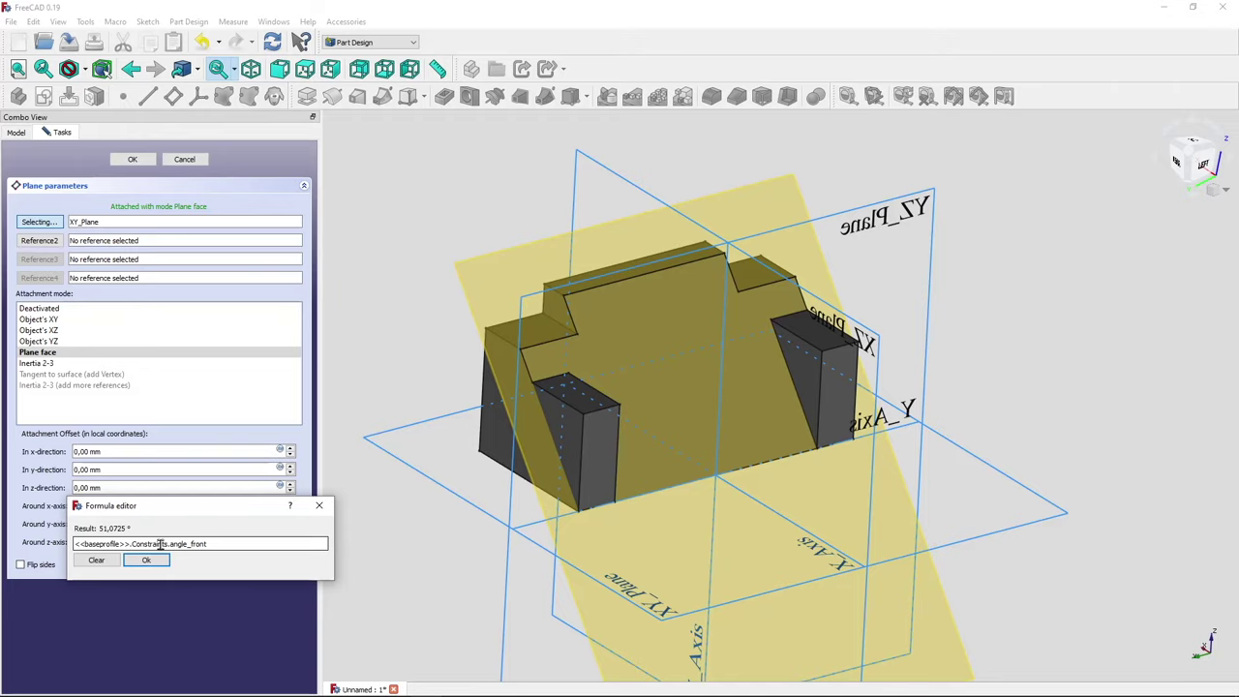
key("Home")
type("-")
left_click(145, 559)
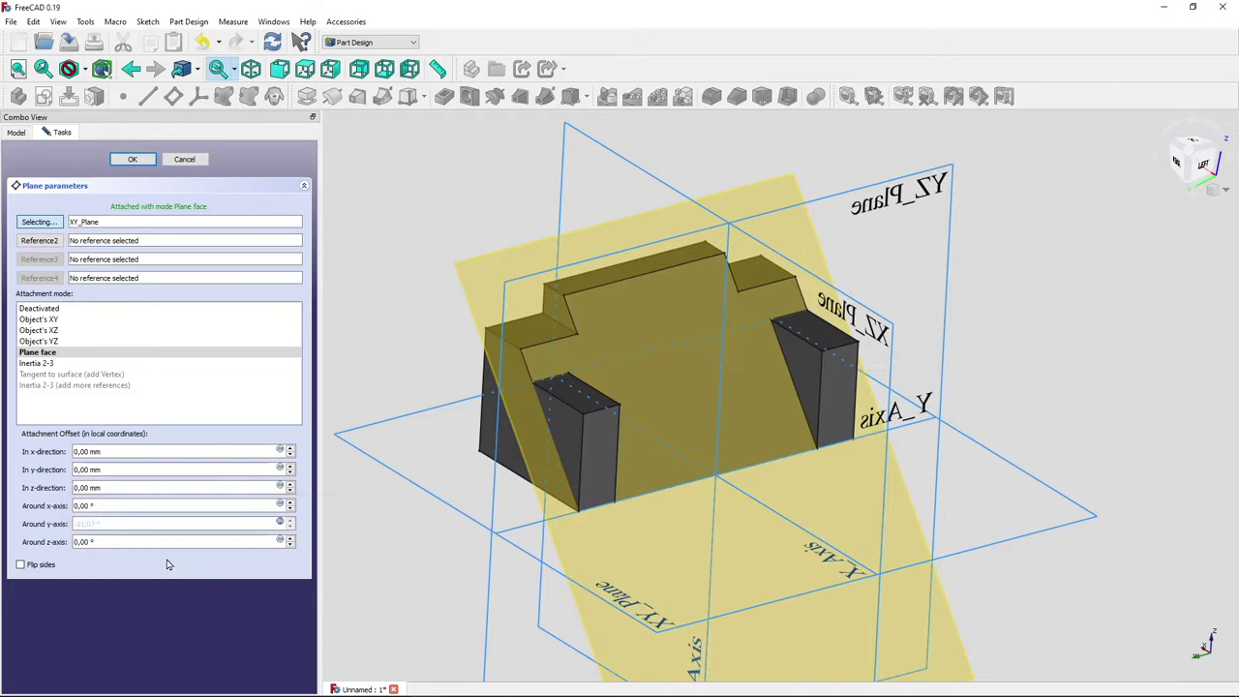
left_click(132, 160)
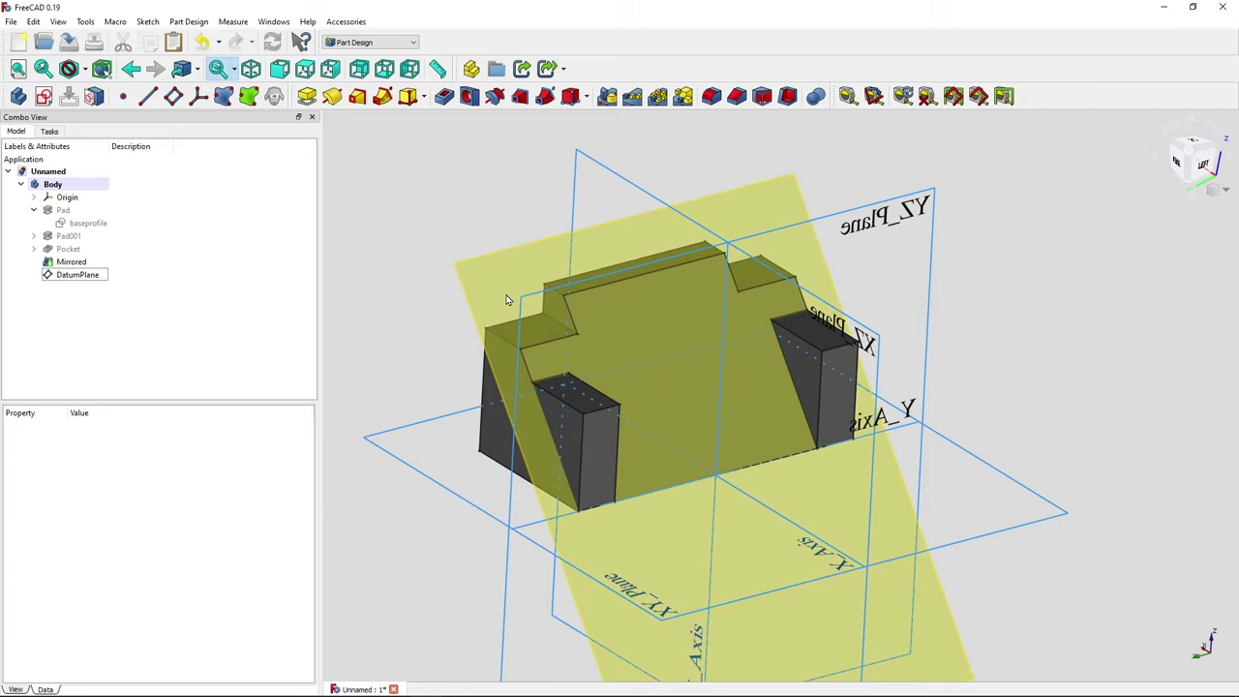
Start a sketch on the DatumPlane and draw a rectangle.
middle_click_drag(496, 300, 455, 300)
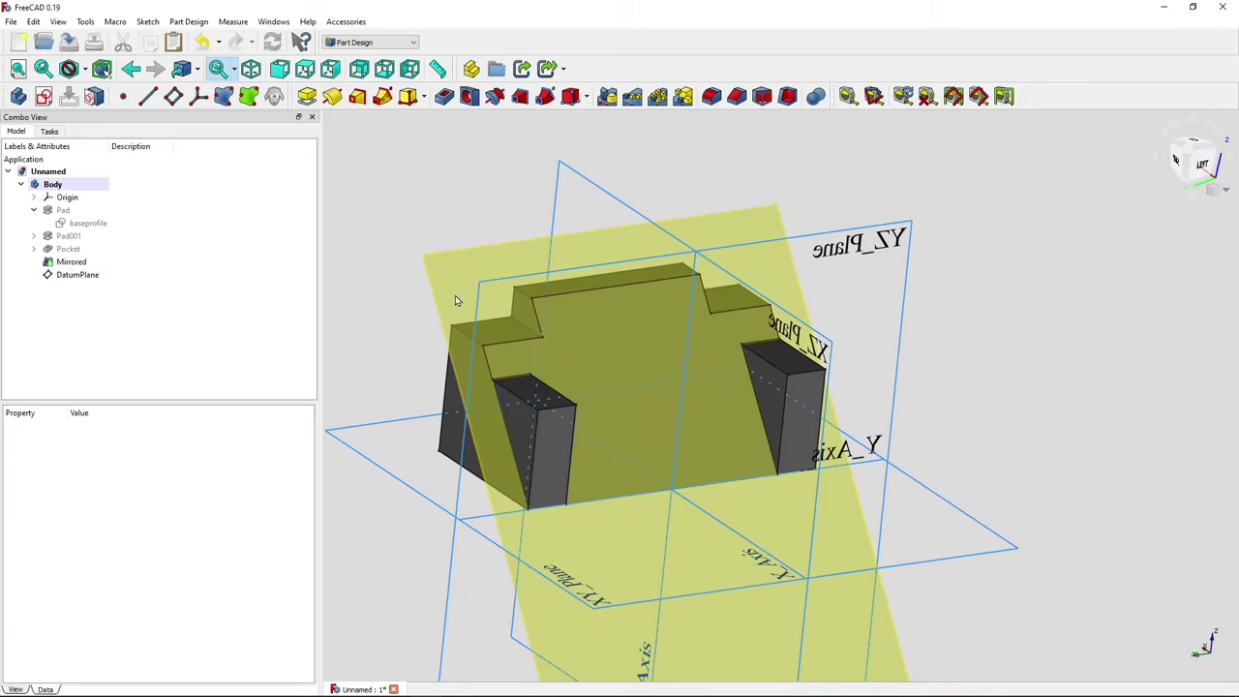
left_click(455, 299)
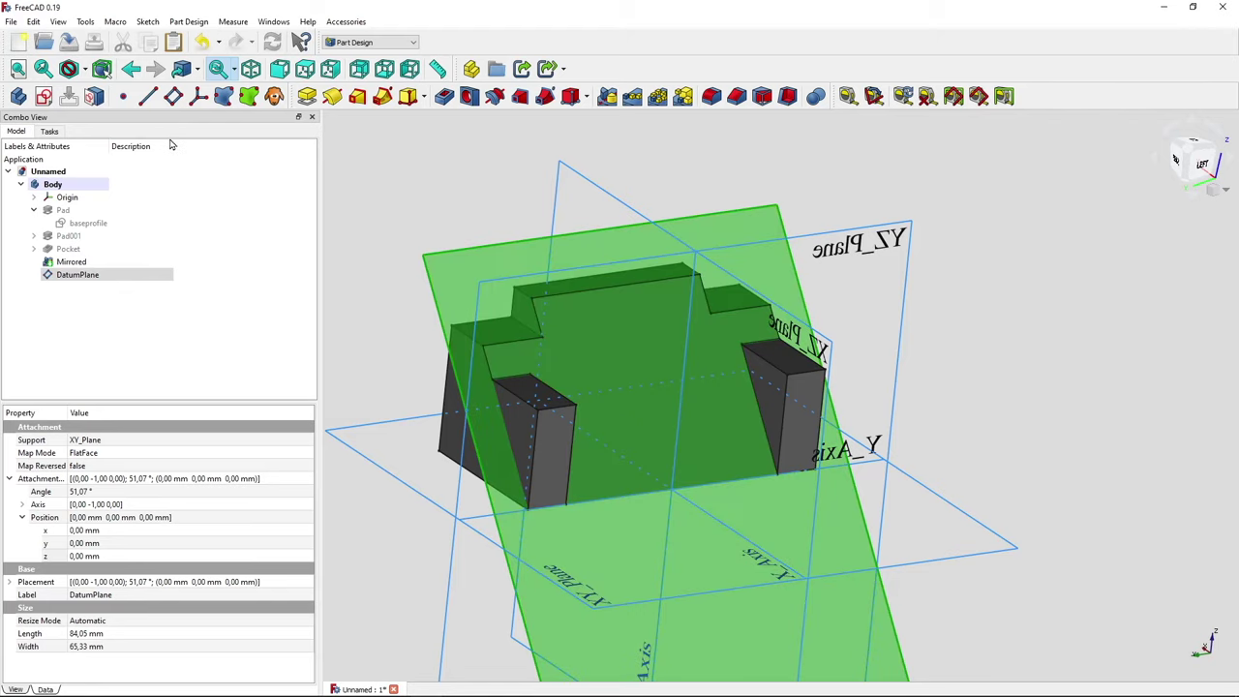
left_click(43, 96)
mouse_move(531, 299)
middle_mouse_down()
mouse_move(371, 429)
mouse_move(362, 393)
middle_mouse_up()
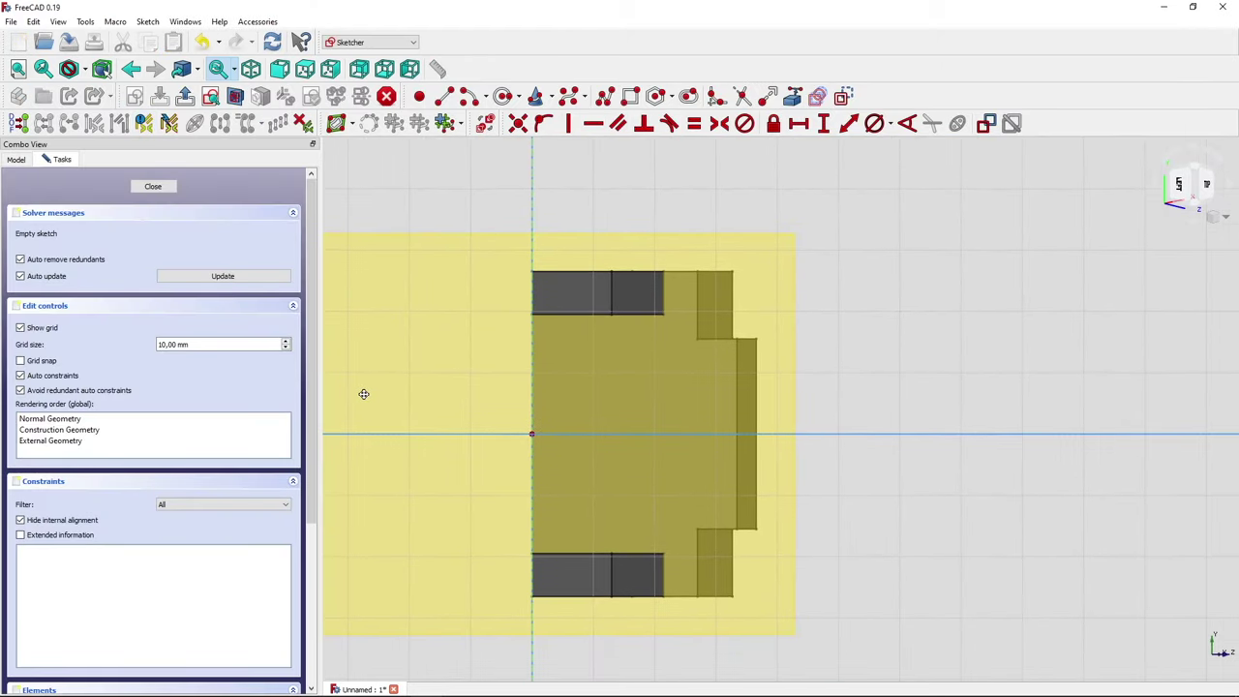
left_click(630, 96)
left_click(560, 369)
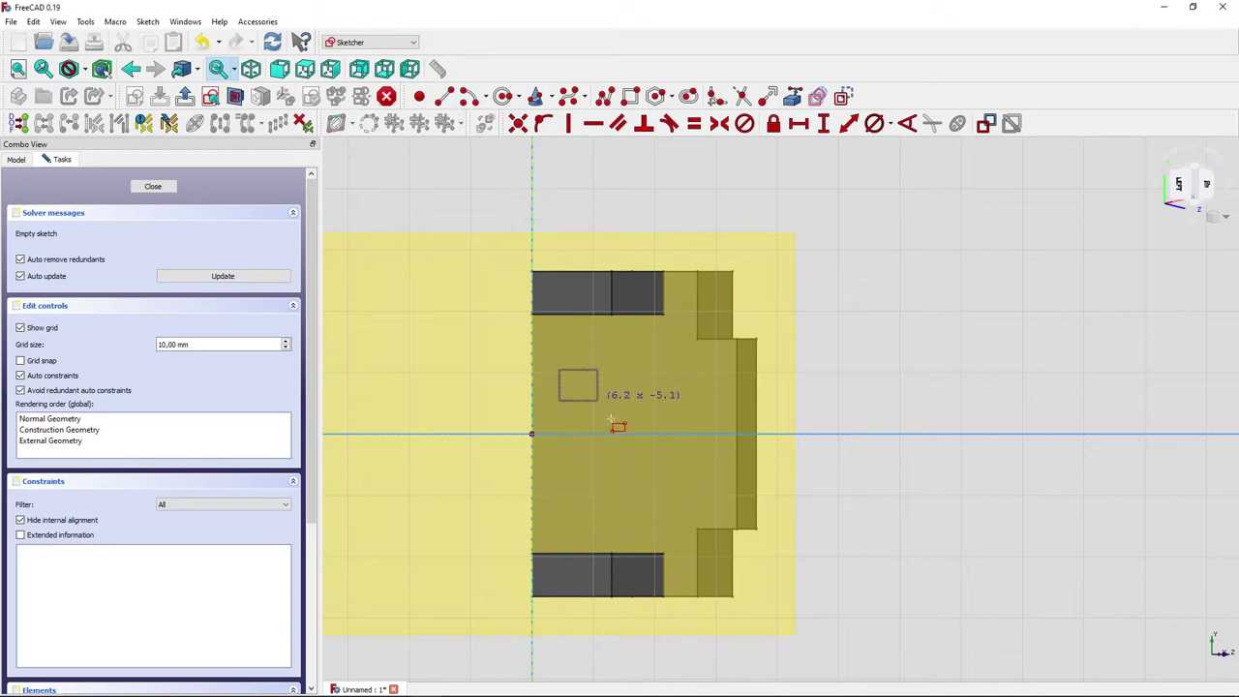
left_click(632, 501)
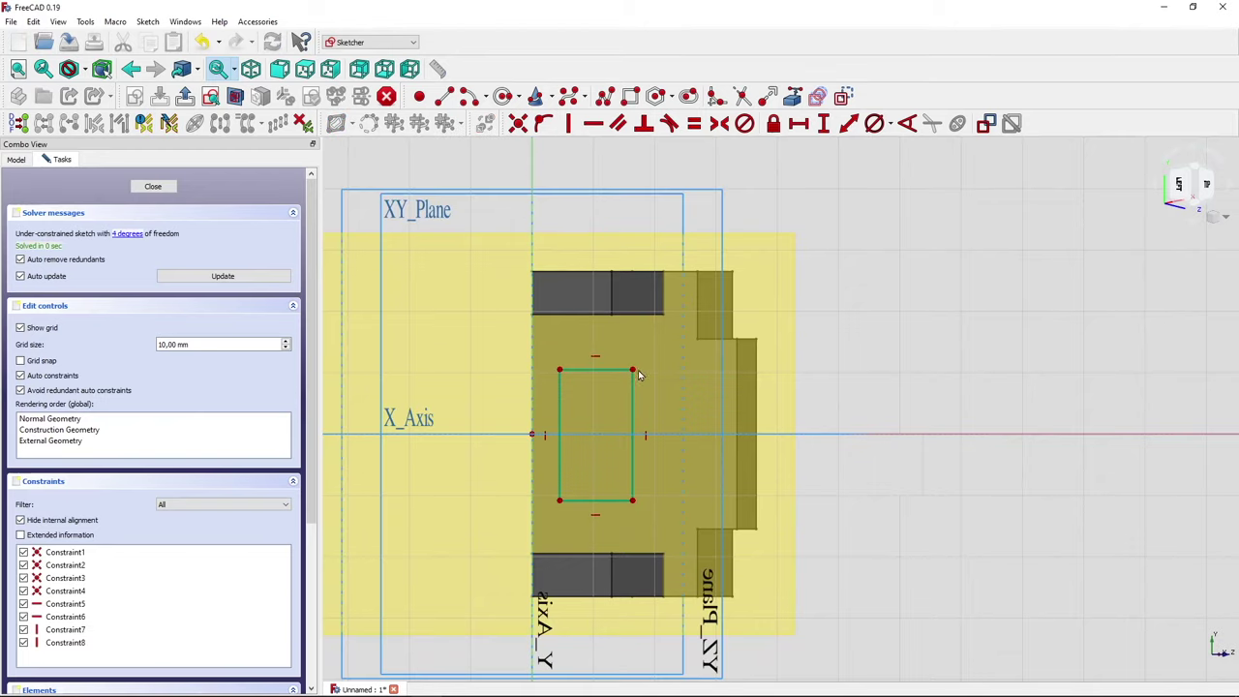
right_click(651, 466)
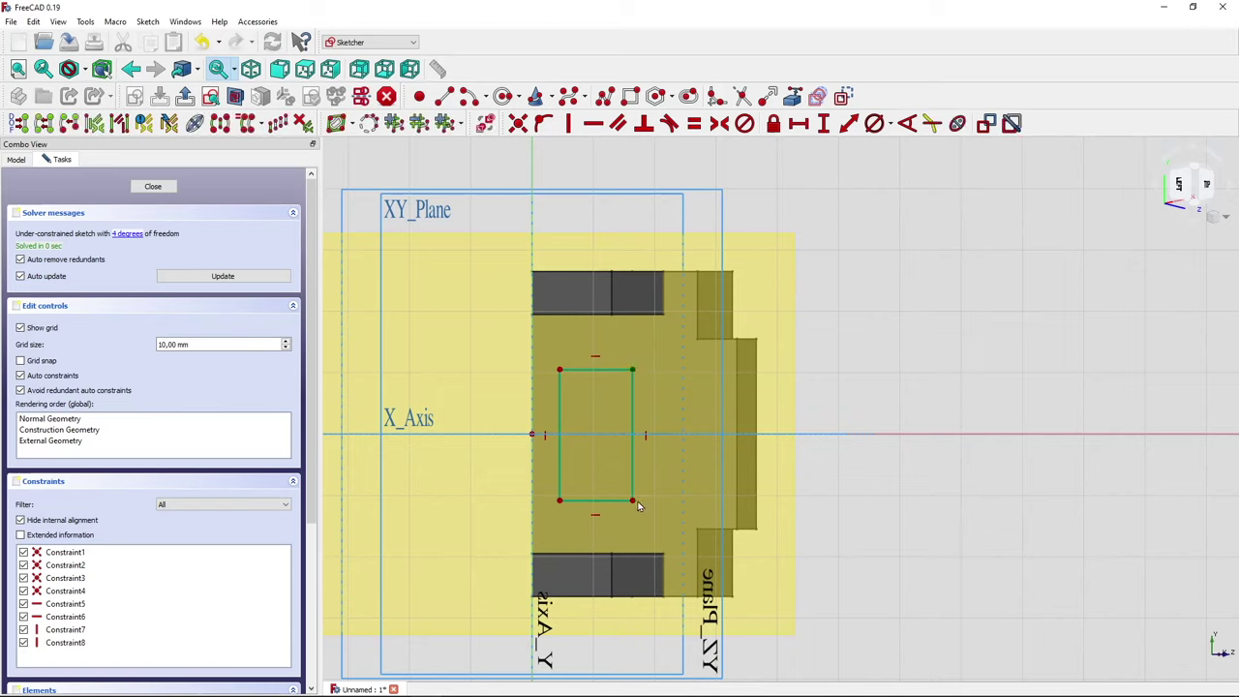
Make the rectangle symmetric about the horizontal axis with equal sides, forming a square.
left_click(1058, 433)
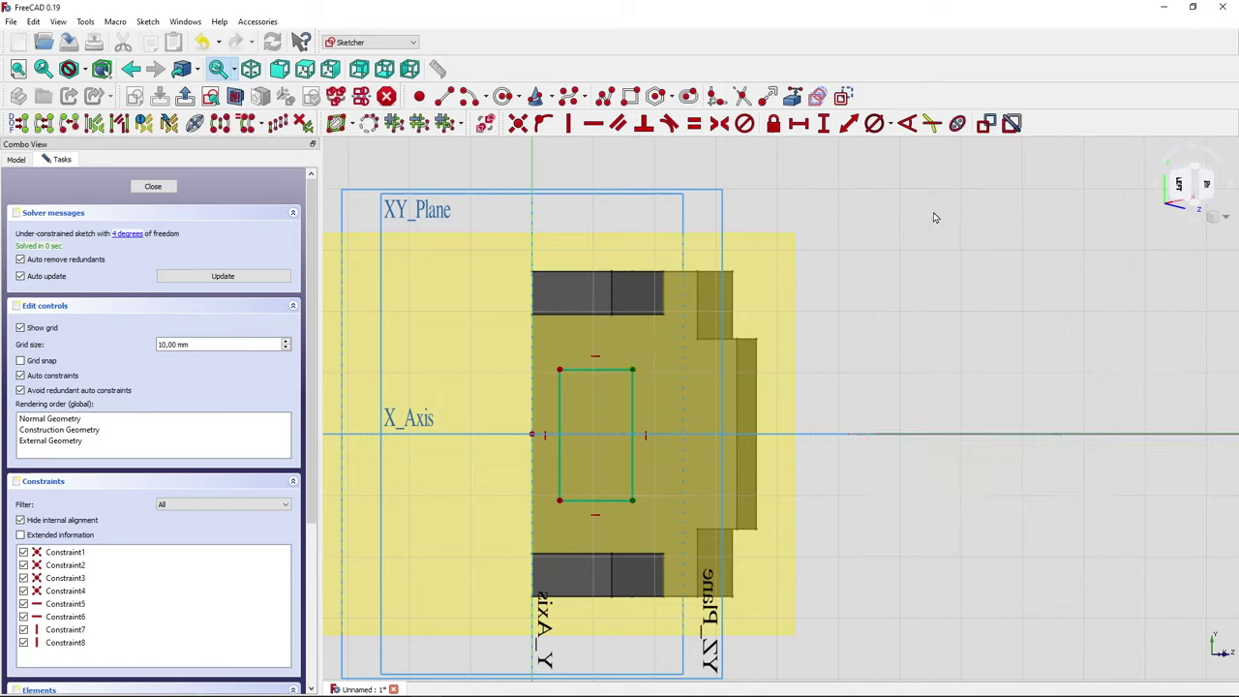
left_click(718, 125)
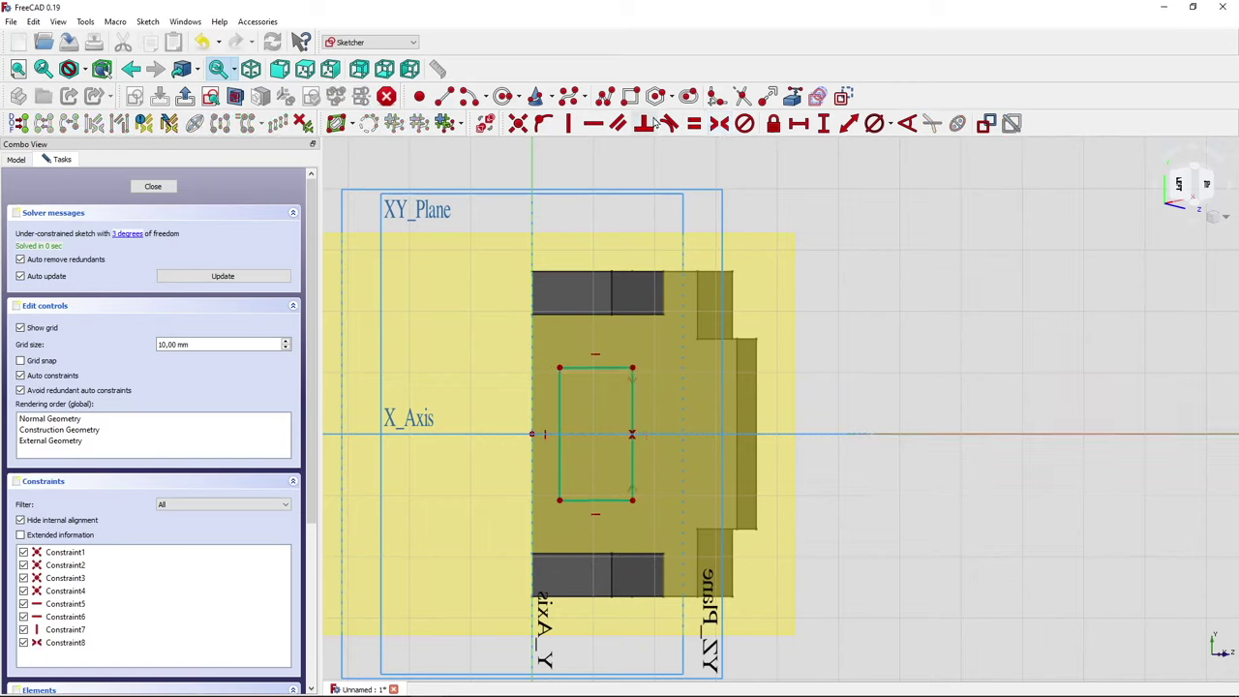
left_click(598, 369)
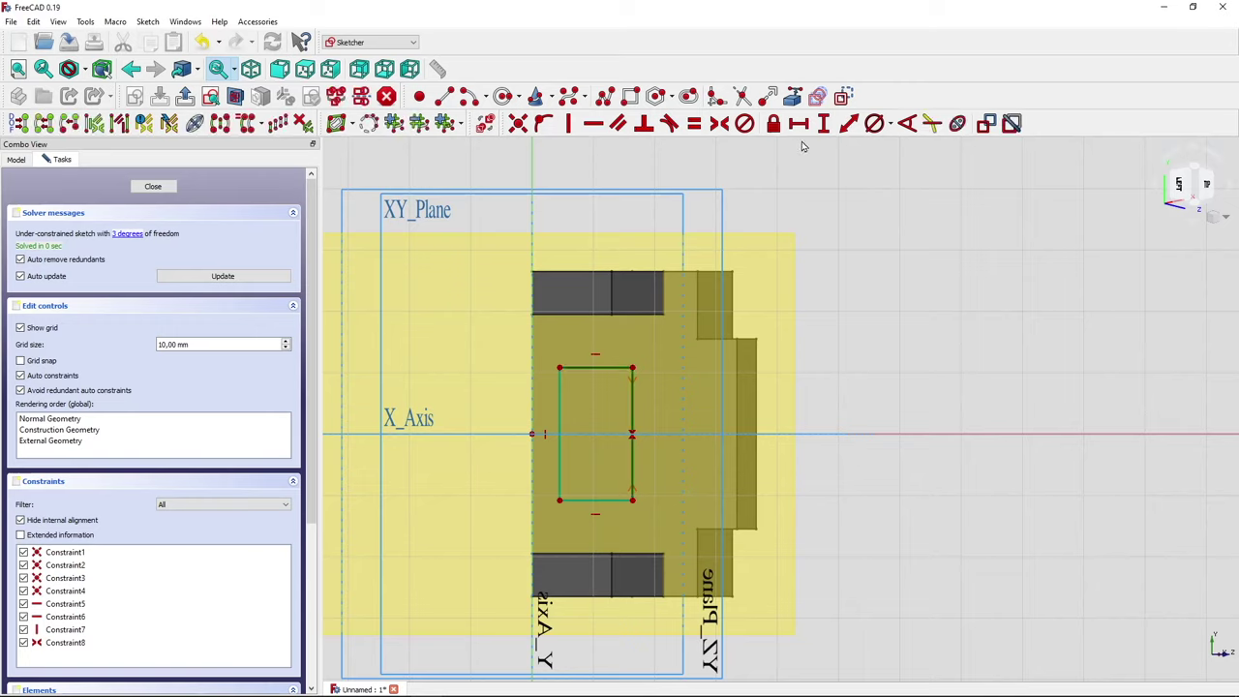
left_click(694, 125)
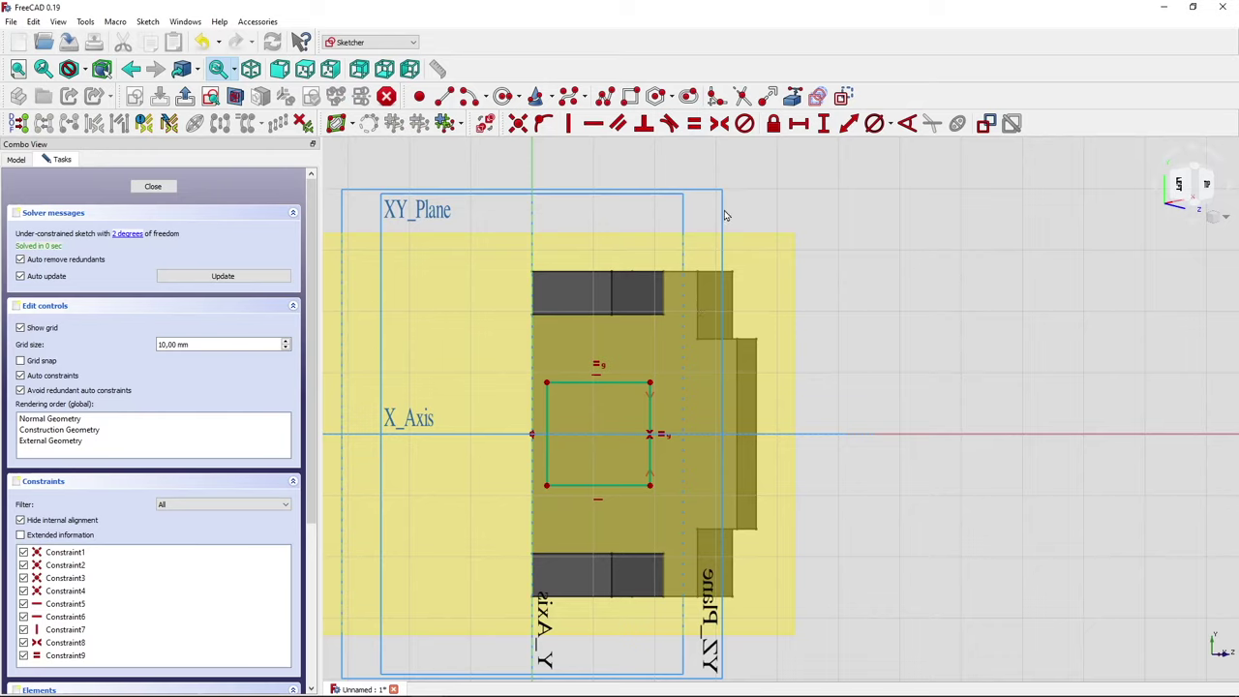
Dimension the square 17 mm wide and 7 mm from the vertical axis.
left_click(800, 124)
left_click(622, 384)
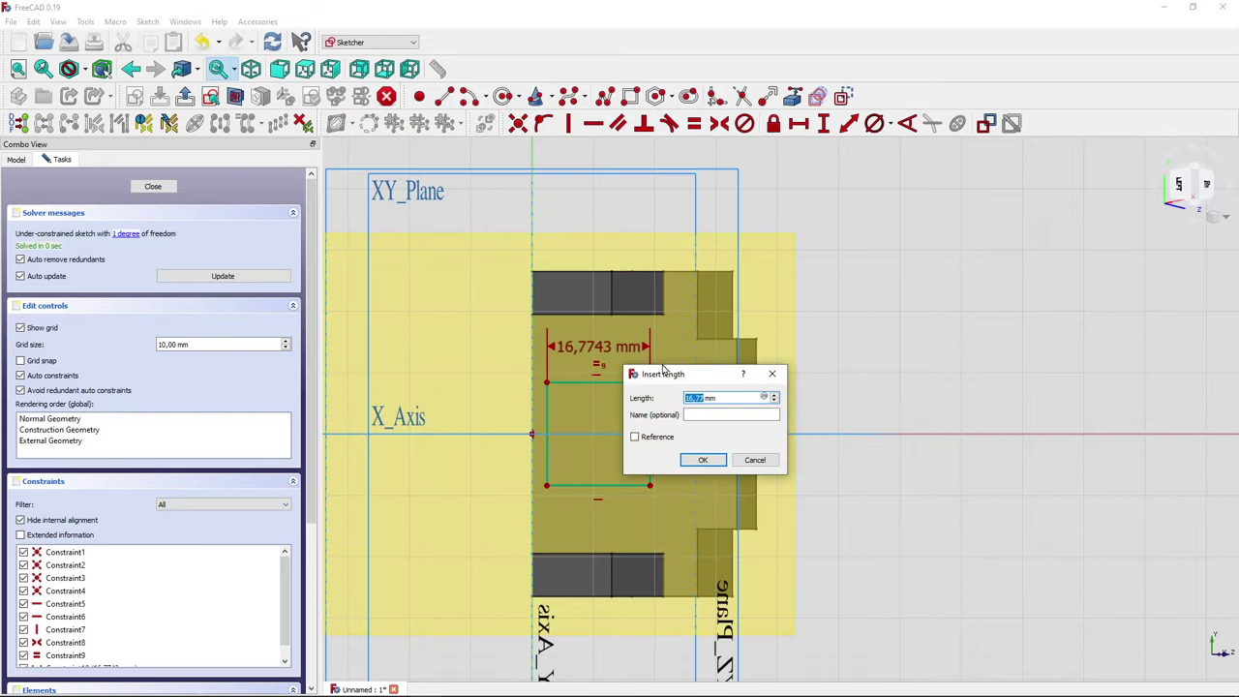
type("17")
key("Return")
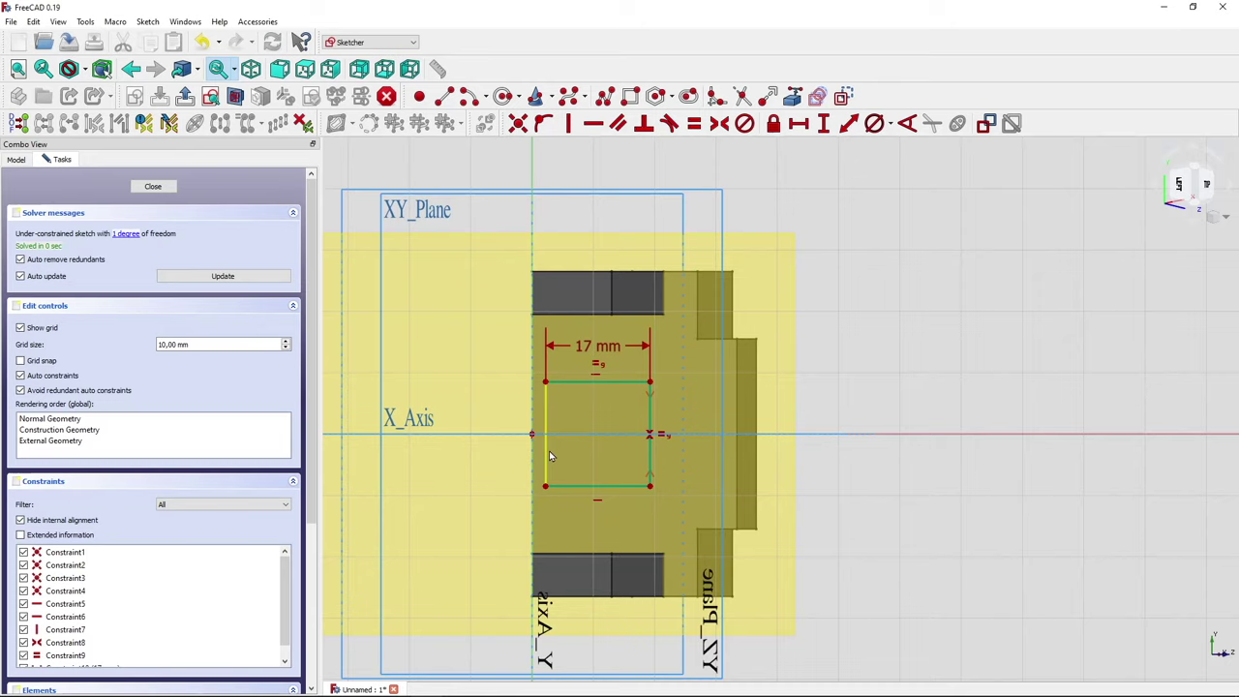
left_click_drag(549, 456, 561, 455)
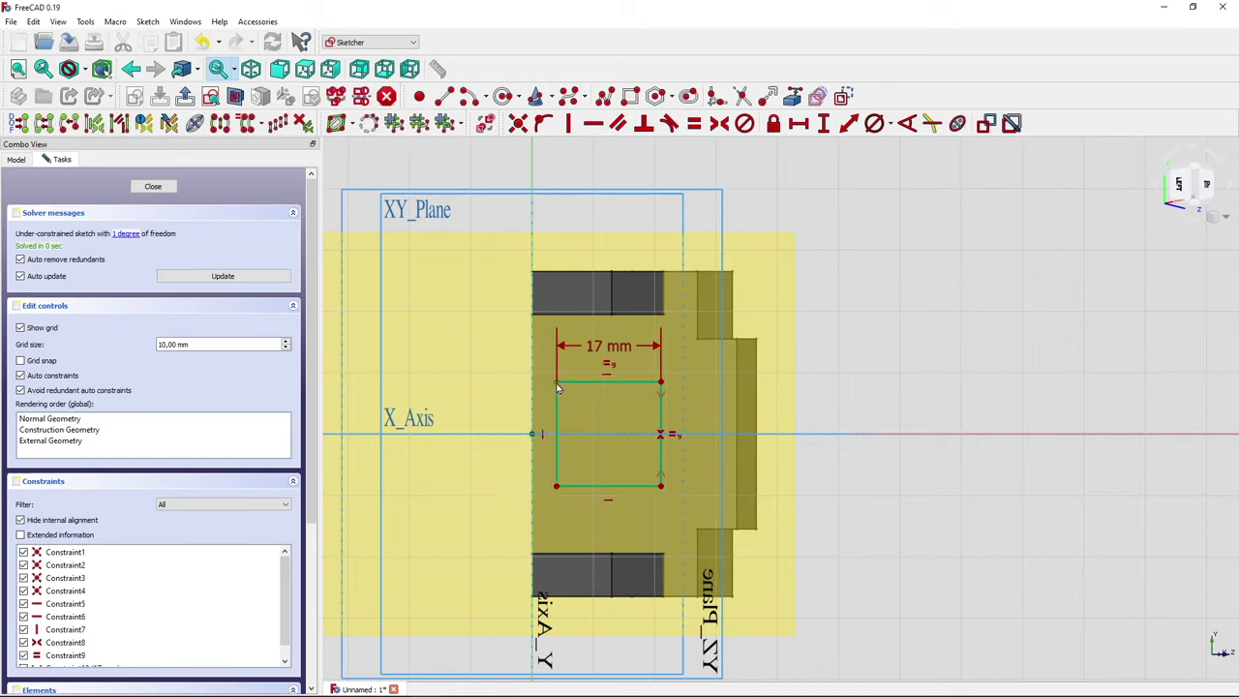
left_click(797, 123)
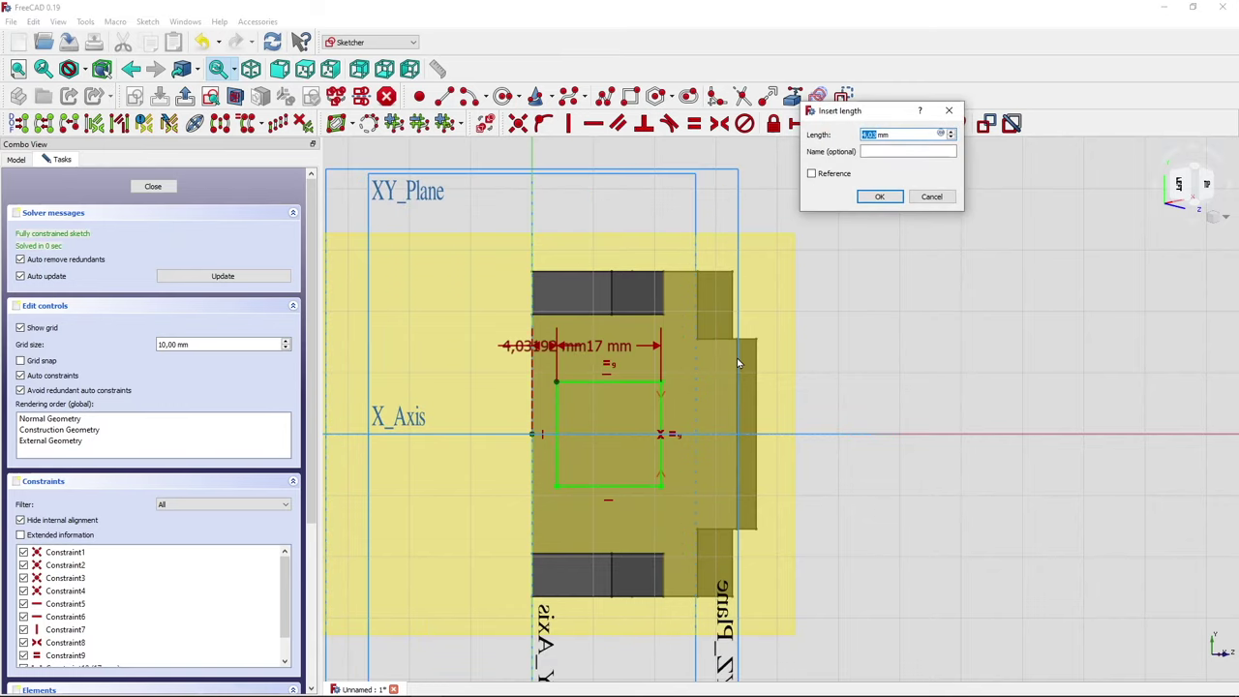
type("7")
key("Return")
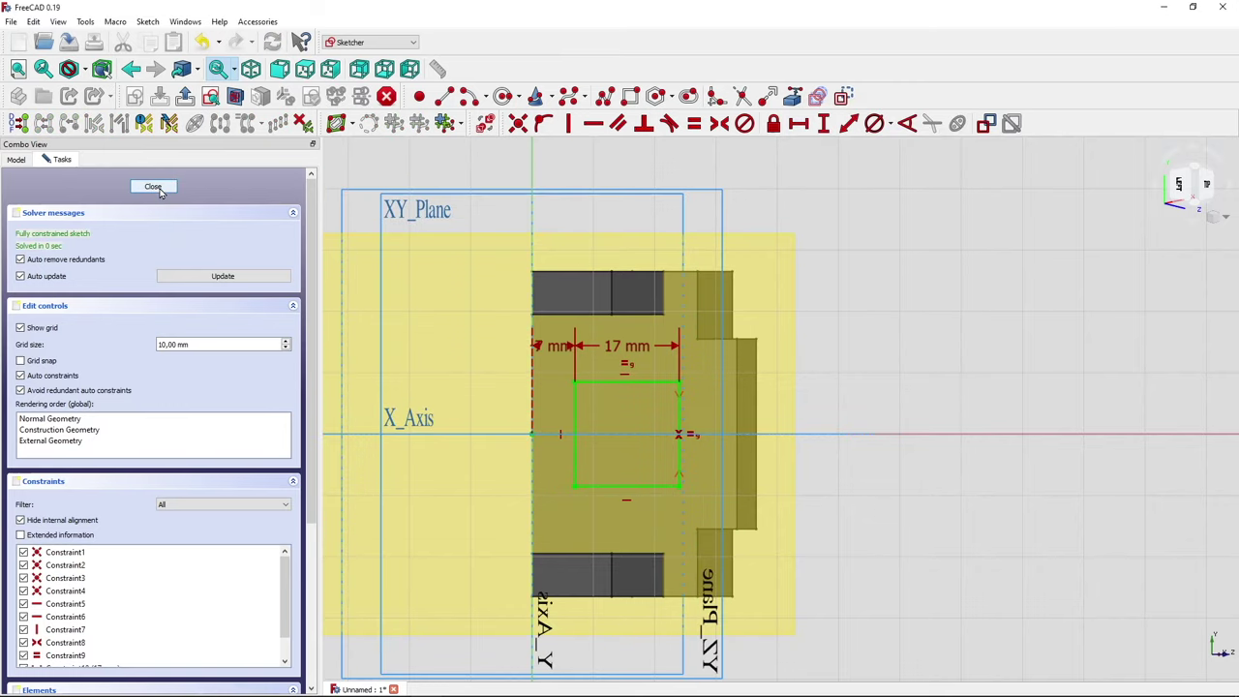
key("Escape")
Close the sketch and hide the datum plane and the origin planes and axes.
left_click(910, 378)
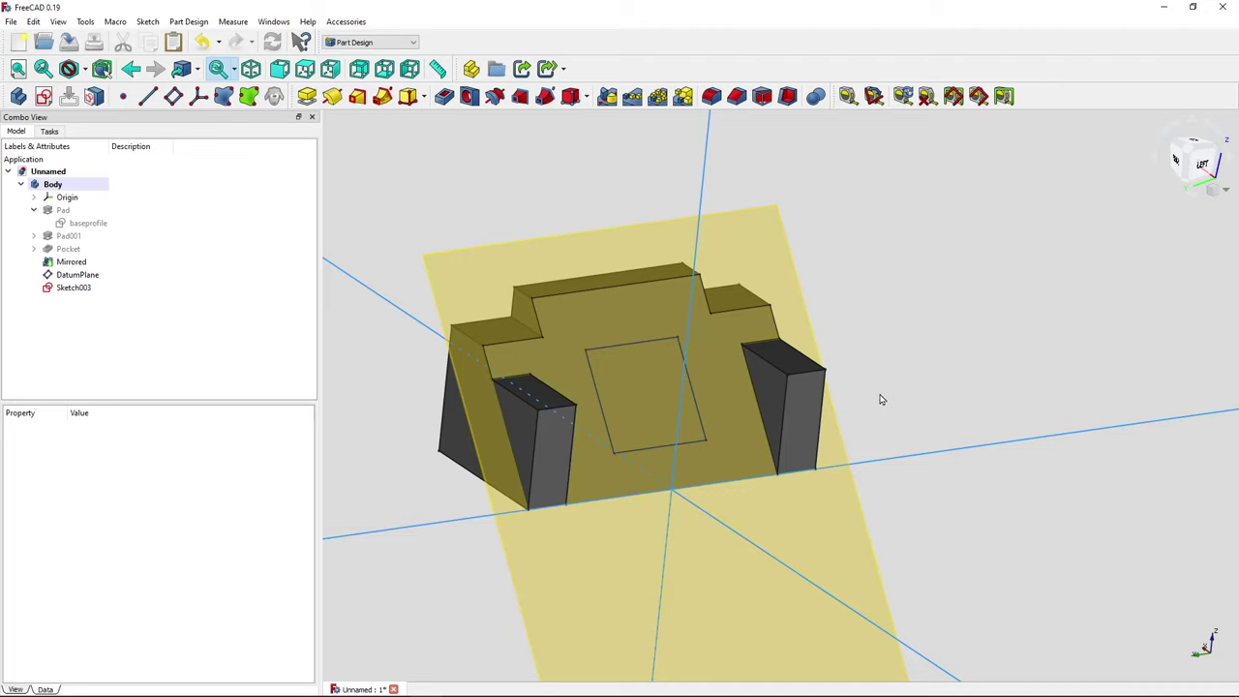
left_click(94, 276)
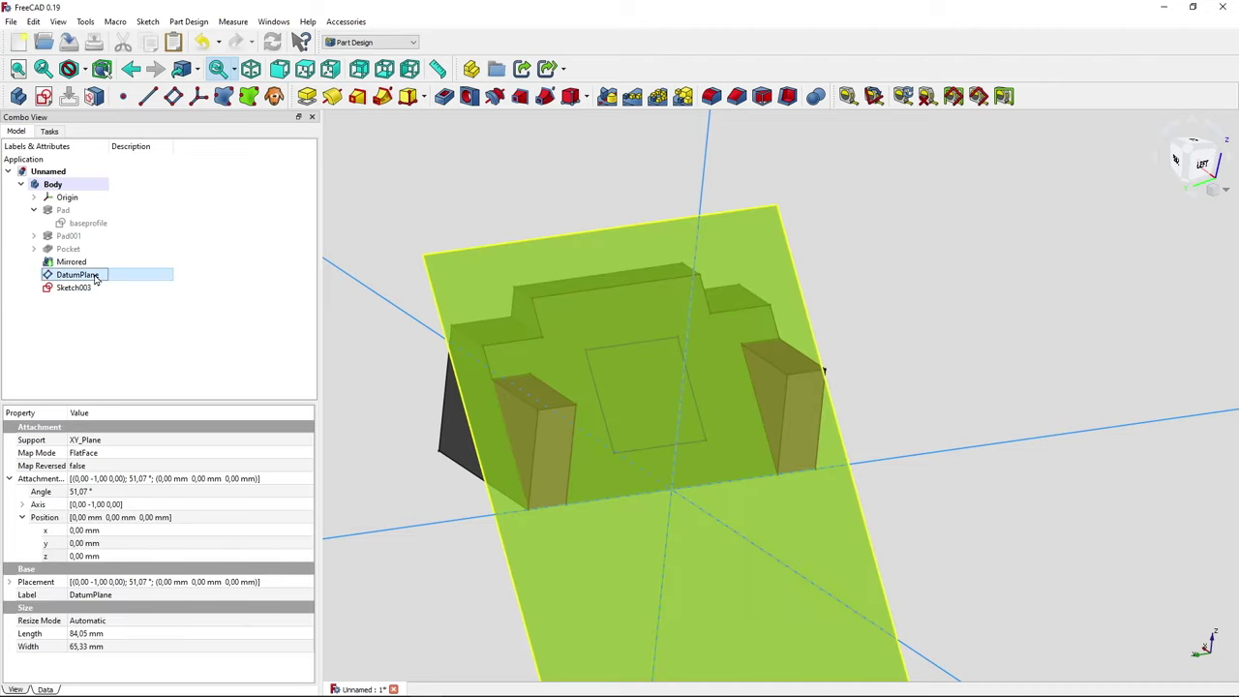
key("space")
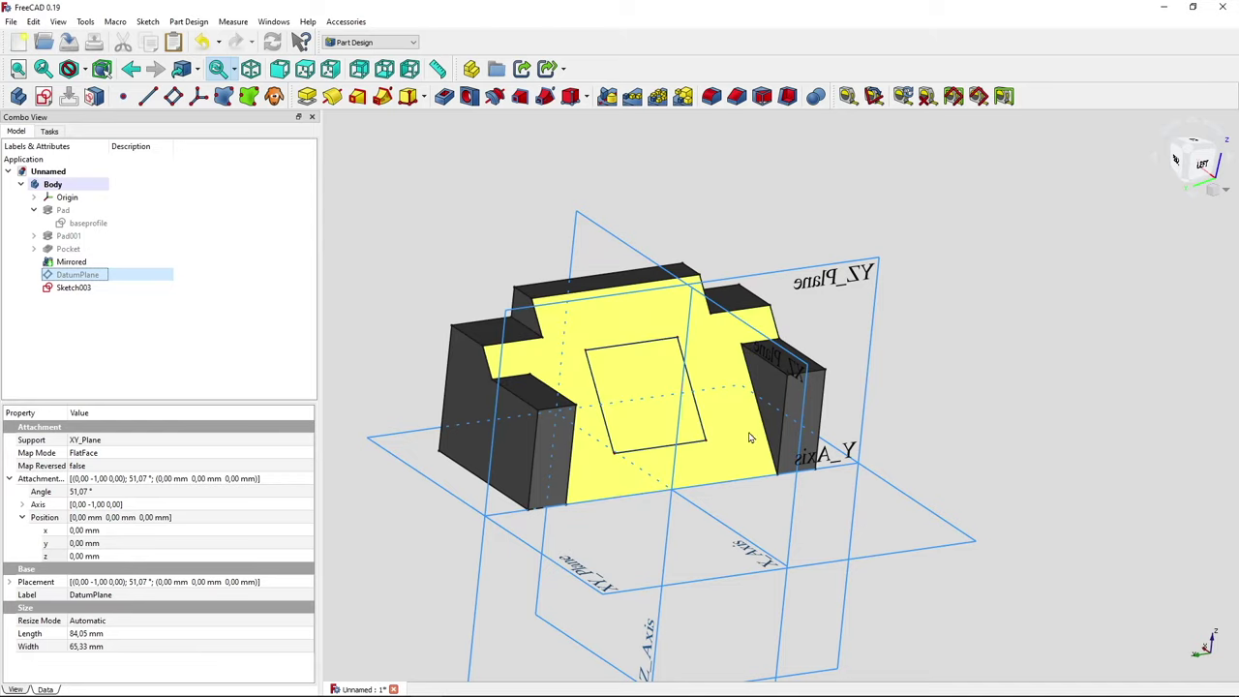
left_click(87, 199)
key("space")
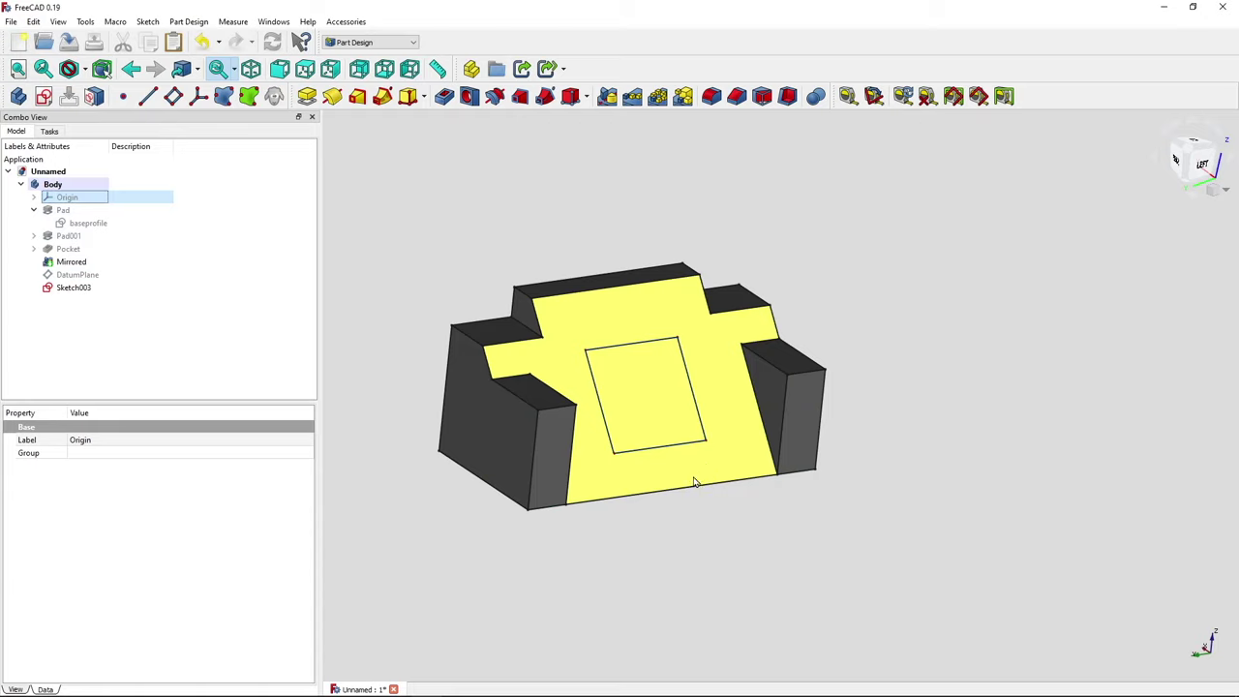
left_click_drag(693, 481, 684, 522)
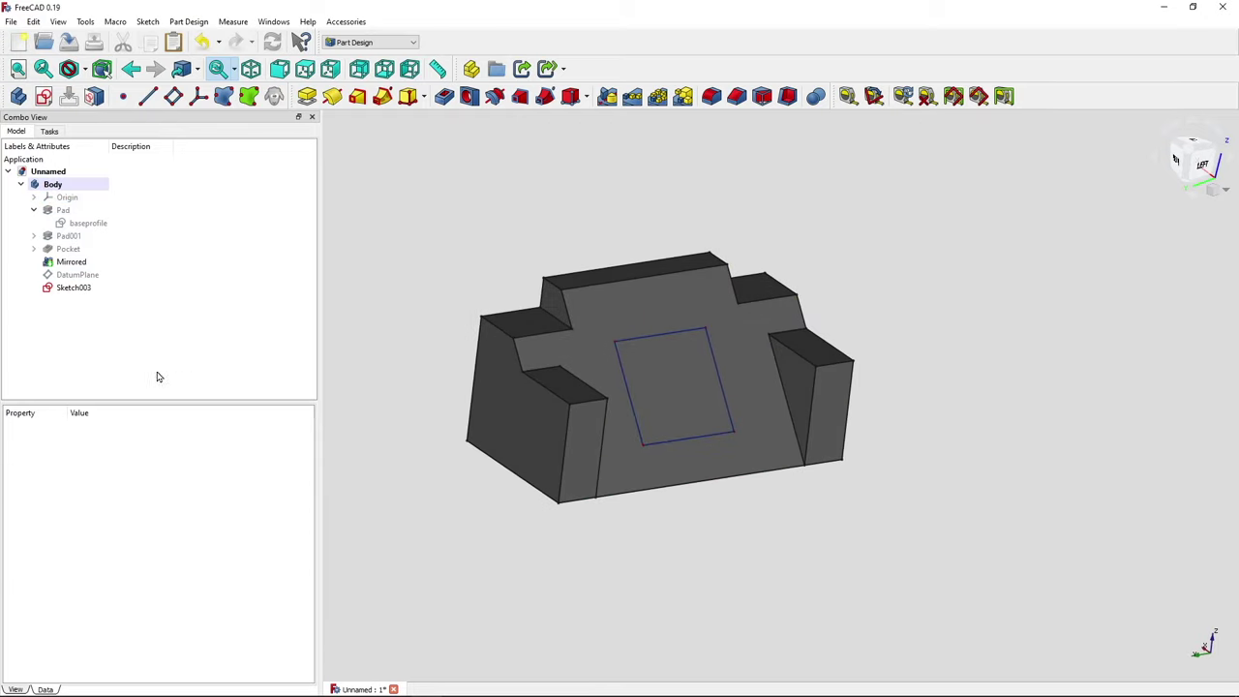
Rename the square sketch Sketch003 to 'center_hole'.
left_click(102, 288)
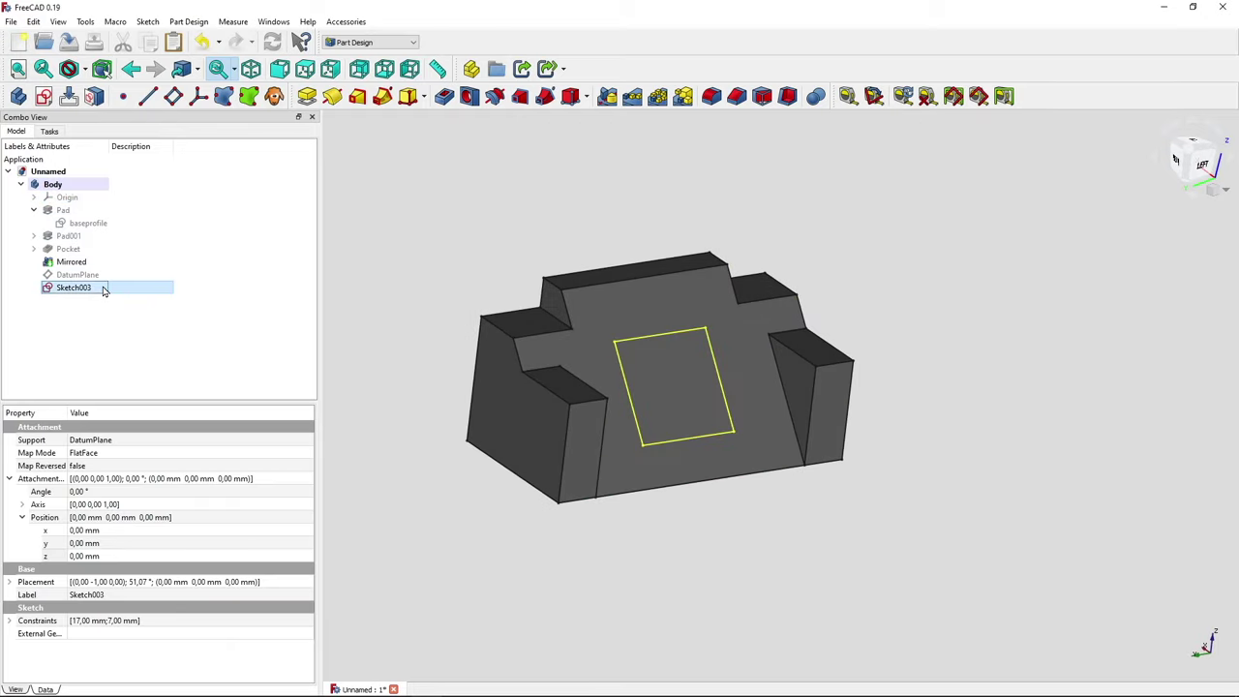
left_click(103, 290)
type("center_hole")
key("Return")
left_click(123, 295)
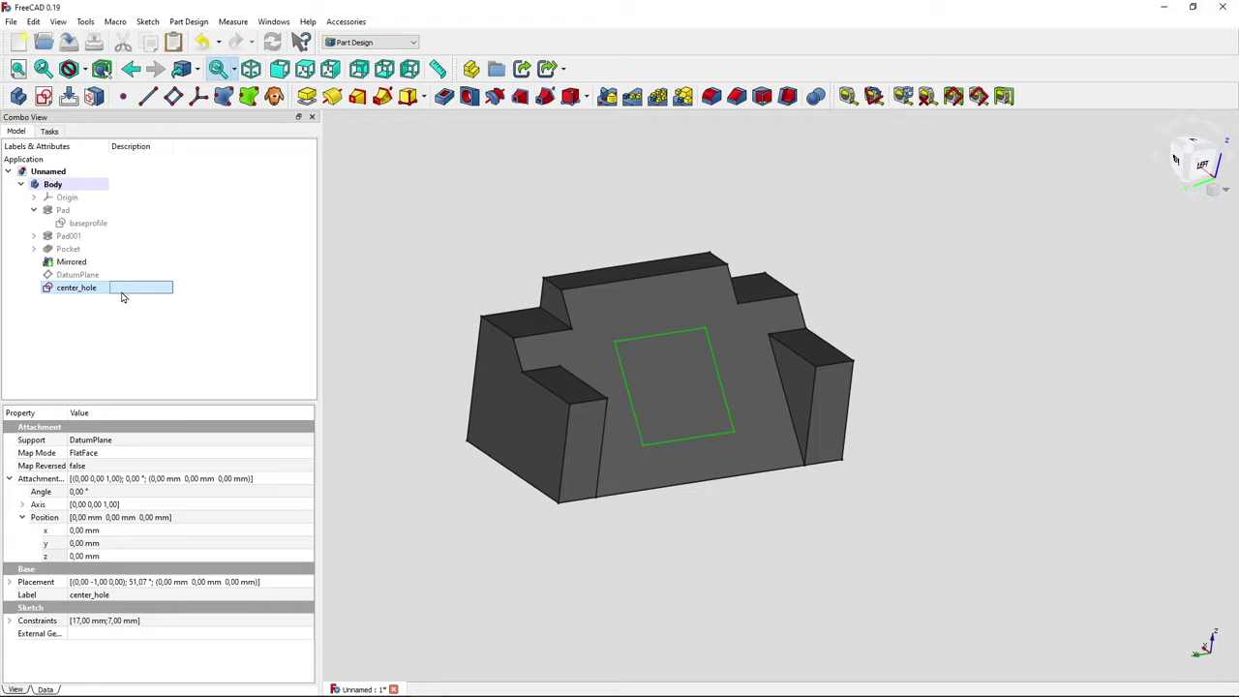
Try a pocket of about 7 mm on center_hole, then cancel it without creating the feature.
left_click(445, 97)
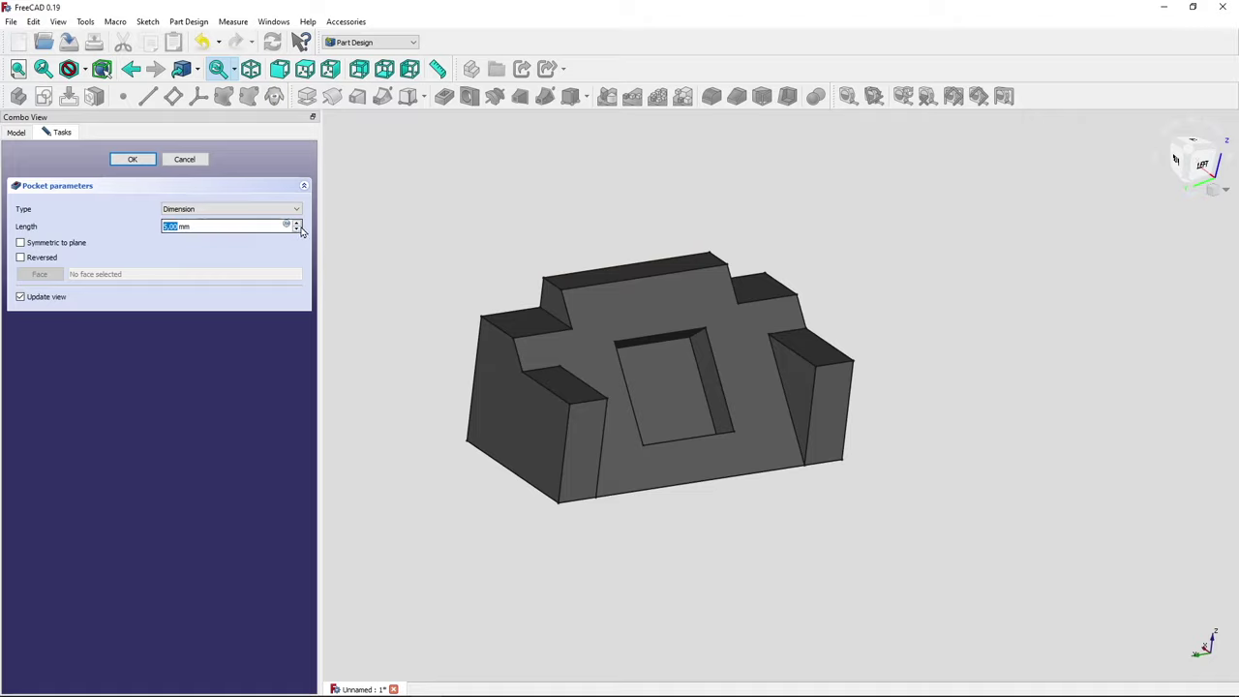
type("7")
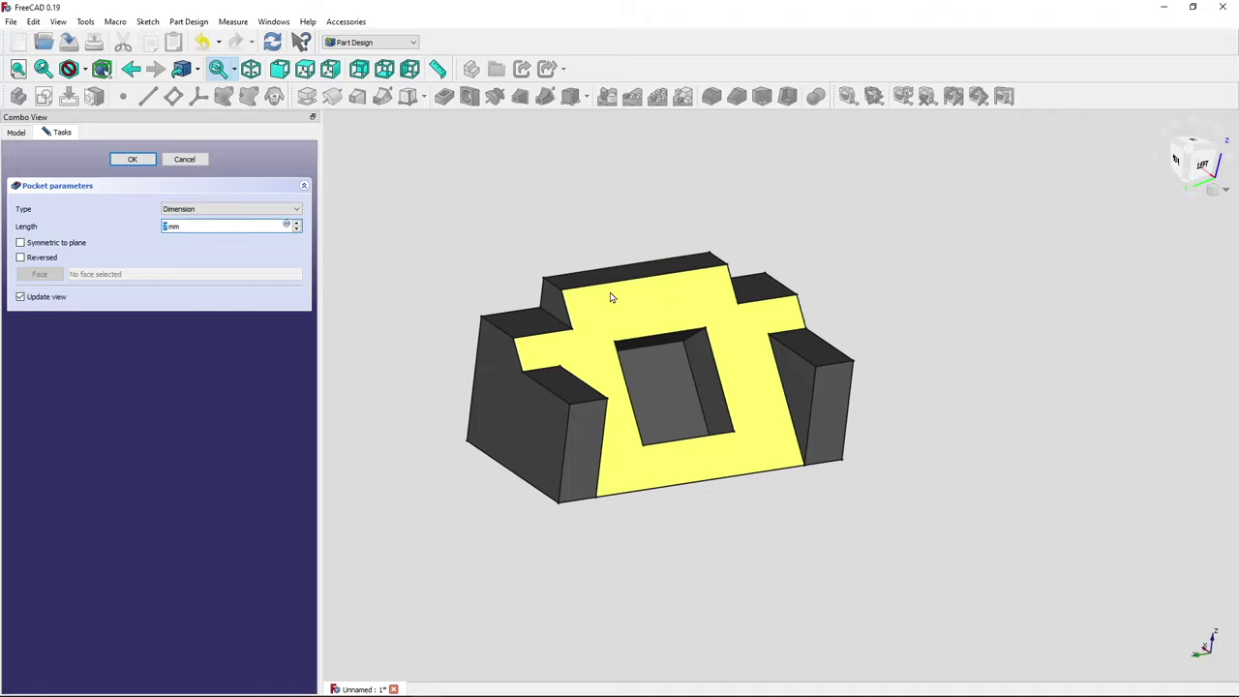
left_click(297, 224)
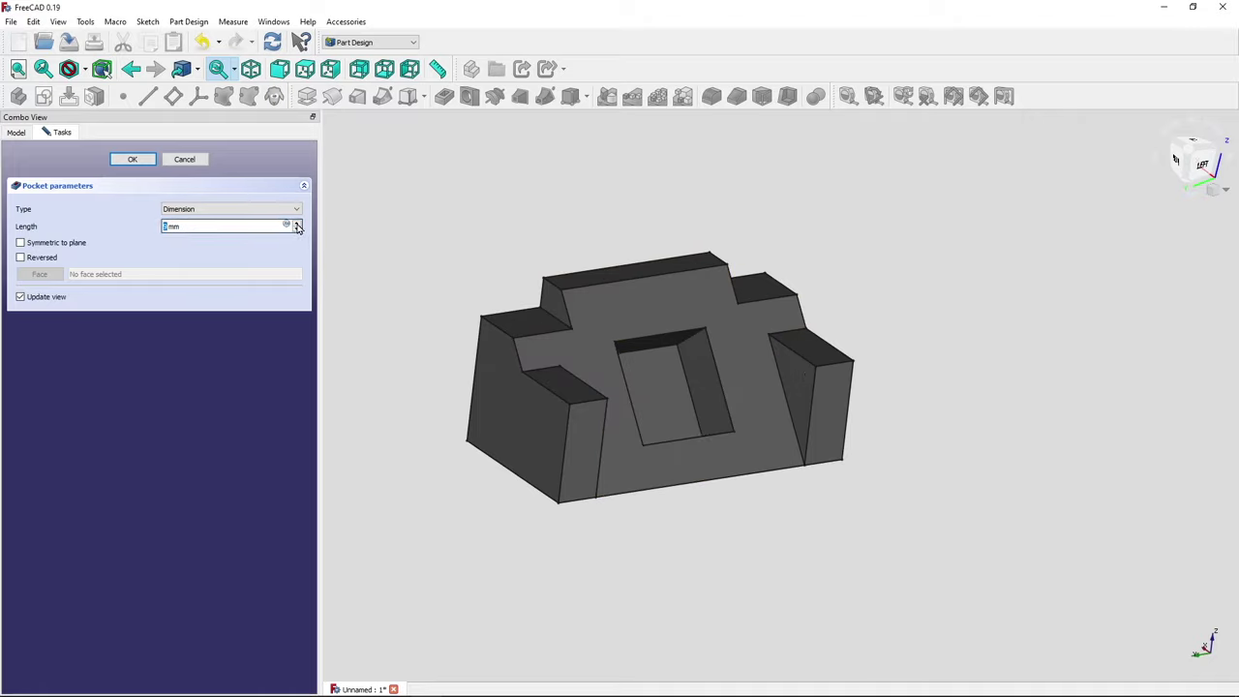
left_click(297, 223)
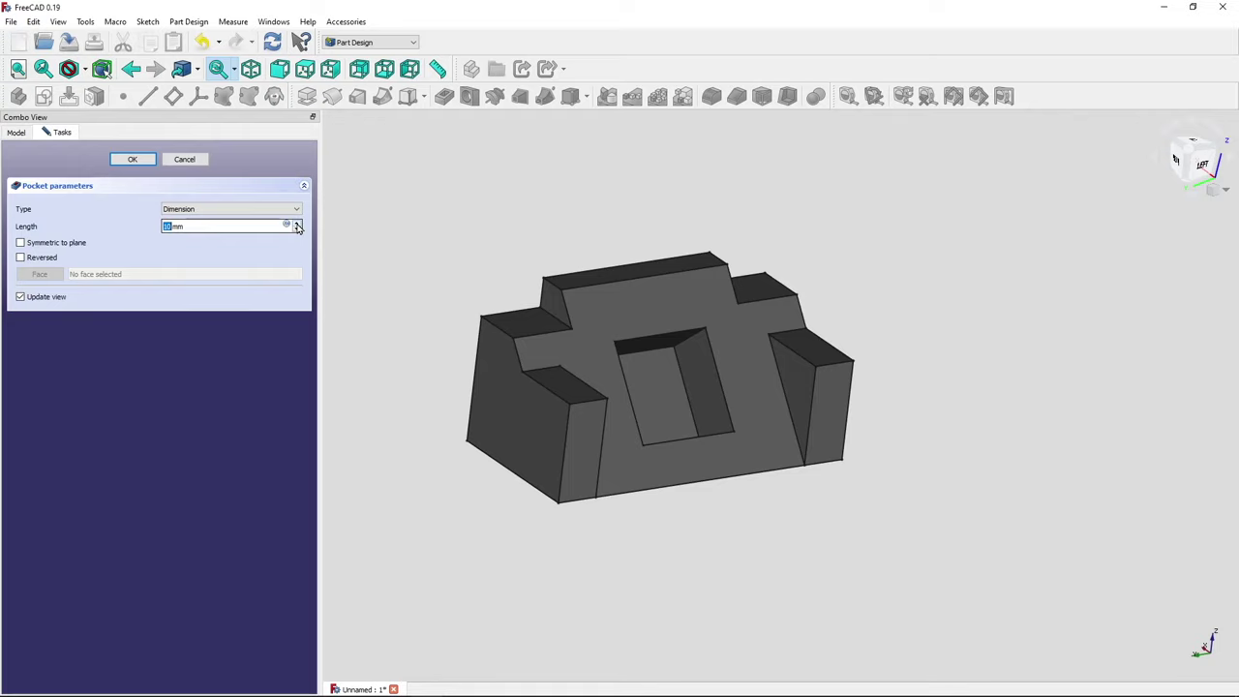
left_click(184, 158)
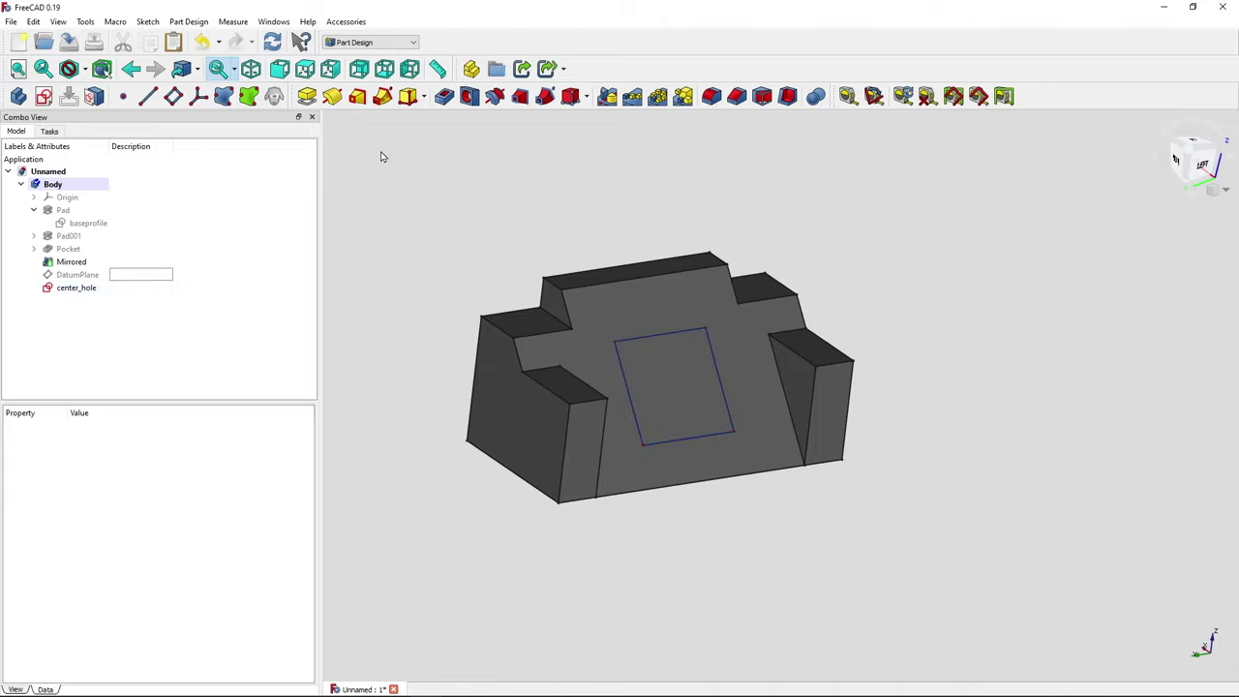
Sweep center_hole along baseprofile's bottom edge (Edge4) as a subtractive pipe through the part.
left_click(127, 227)
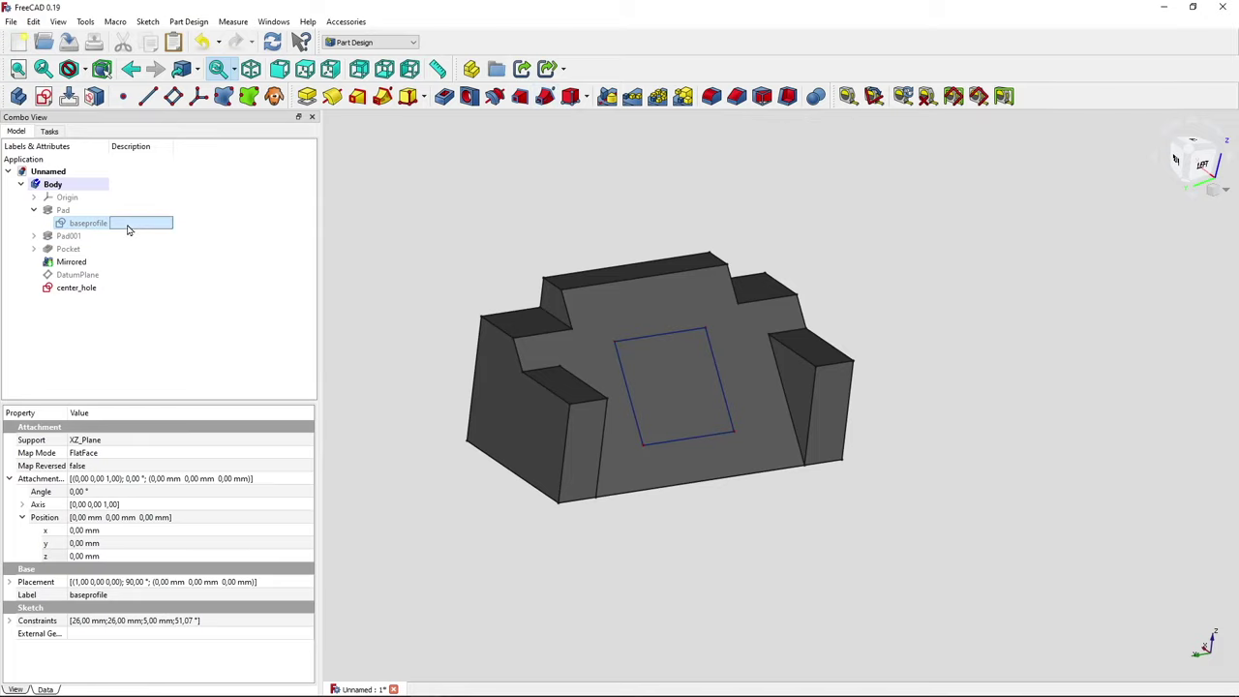
left_click(330, 257)
left_click(92, 290)
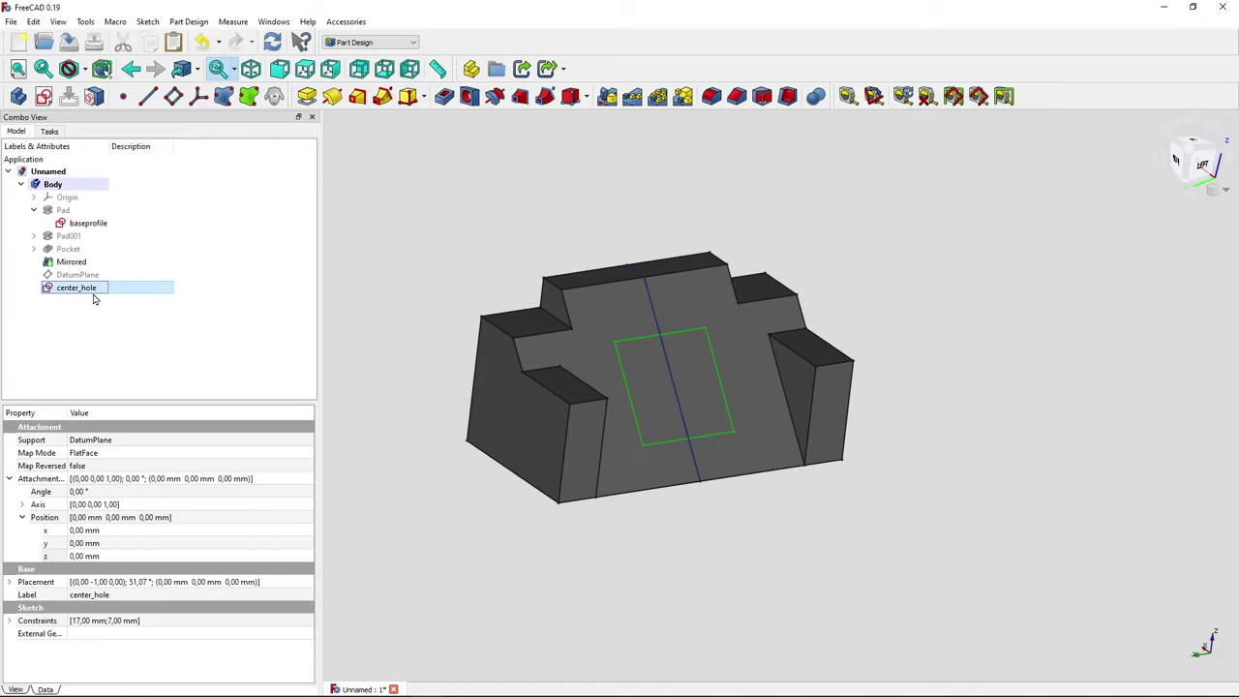
left_click(544, 98)
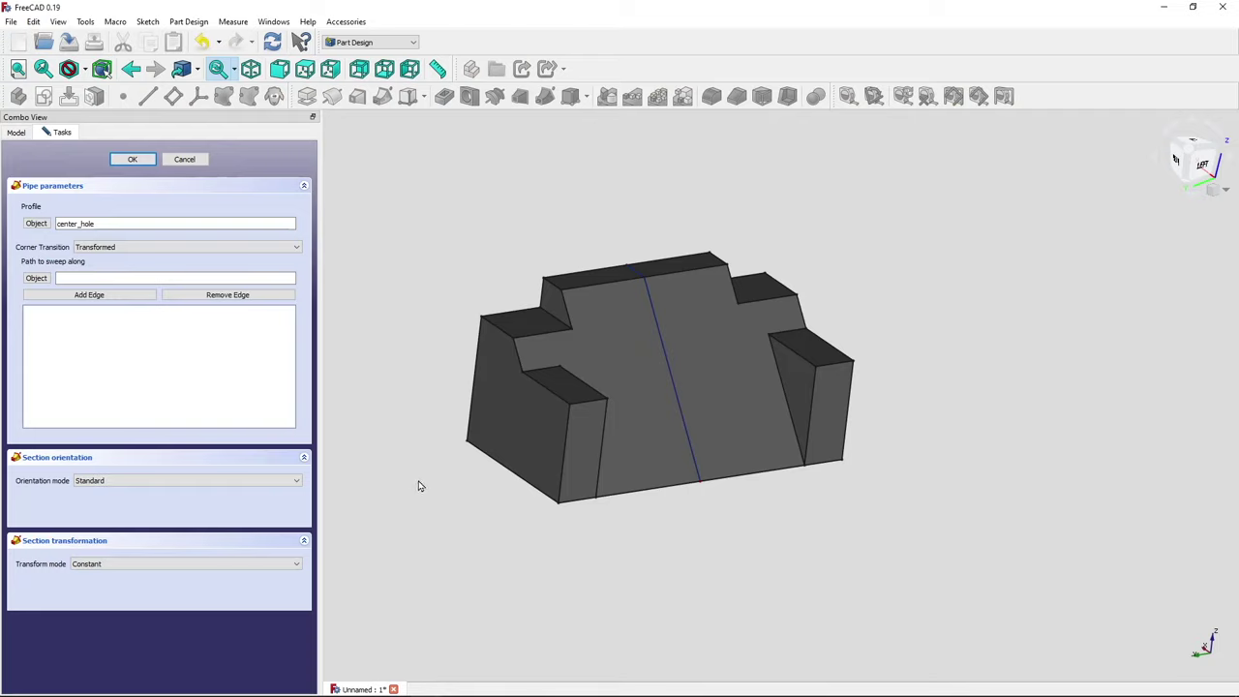
middle_click_drag(639, 520, 686, 436)
left_click(125, 296)
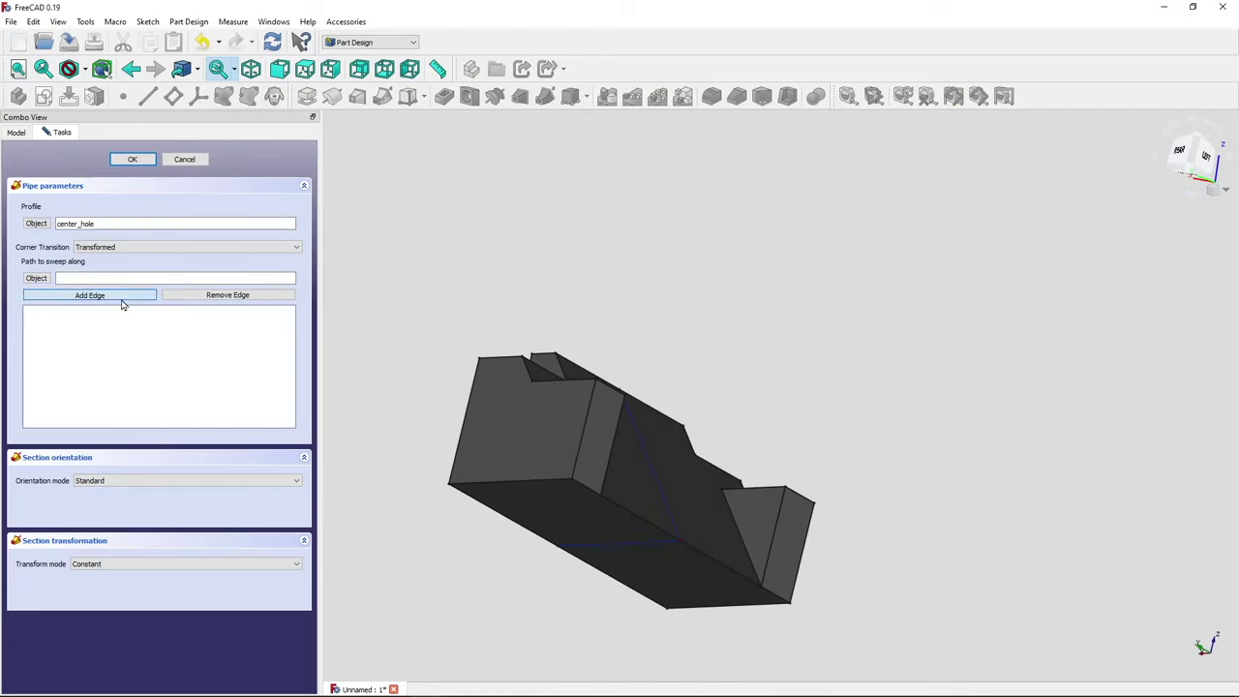
left_click(621, 553)
mouse_move(484, 351)
middle_mouse_down()
mouse_move(493, 279)
mouse_move(496, 346)
mouse_move(506, 340)
mouse_move(479, 332)
middle_mouse_up()
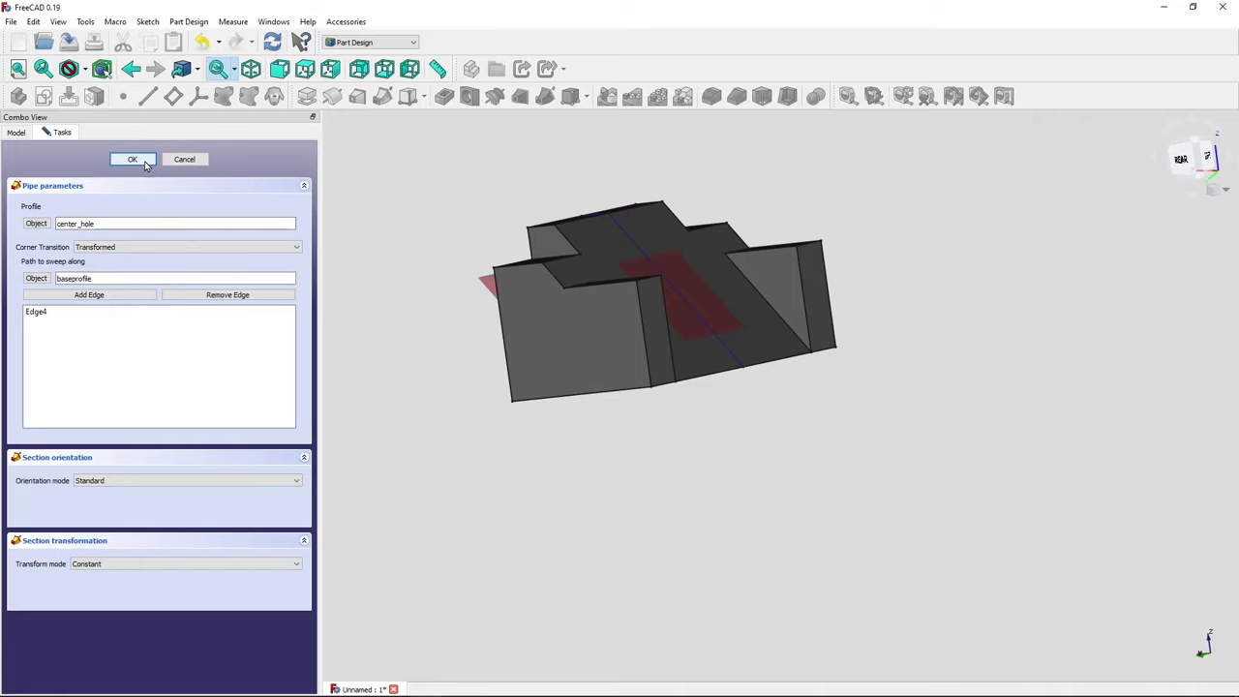
left_click(146, 165)
middle_click_drag(702, 448, 544, 526)
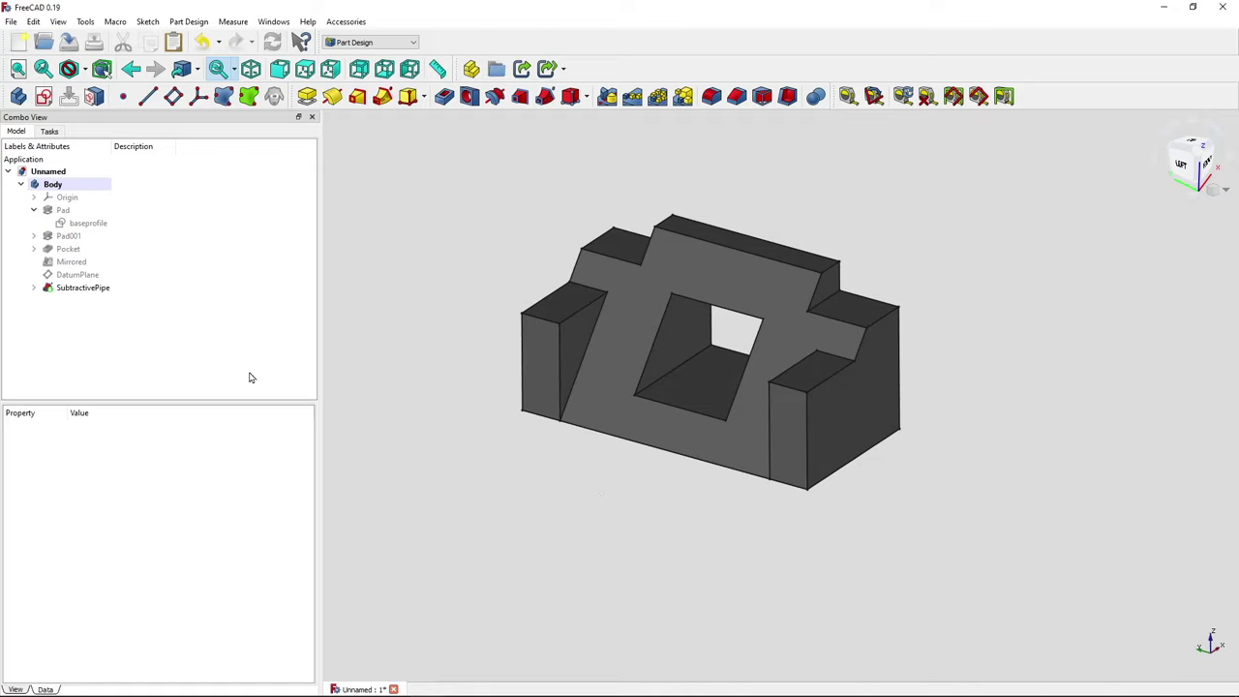
Try widening baseprofile's bottom from 26 mm to 42 mm and inspect the result.
double_click(105, 233)
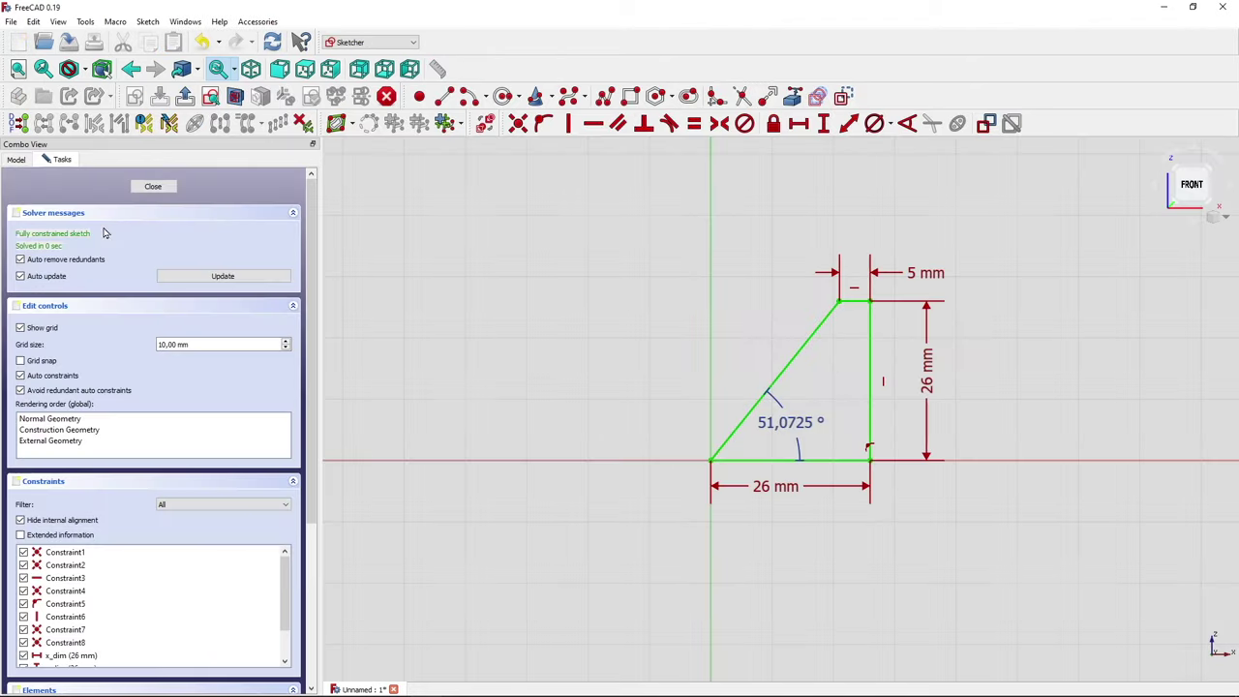
left_click(794, 497)
double_click(794, 496)
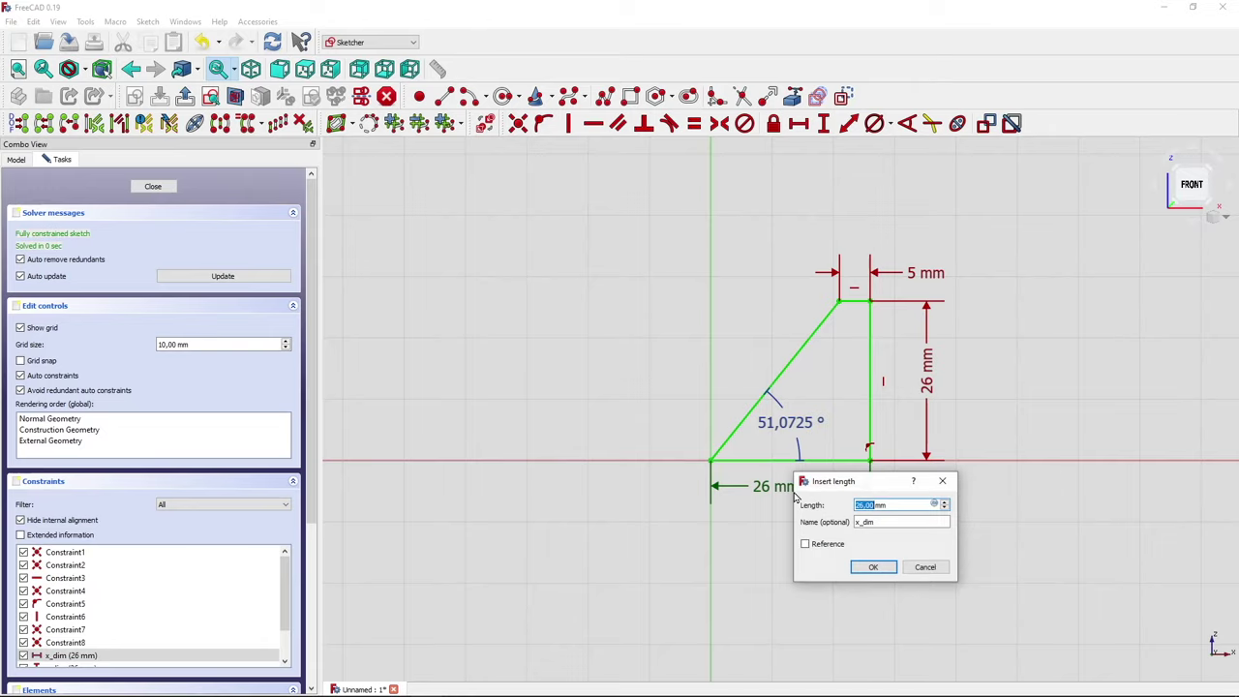
type("42")
key("Return")
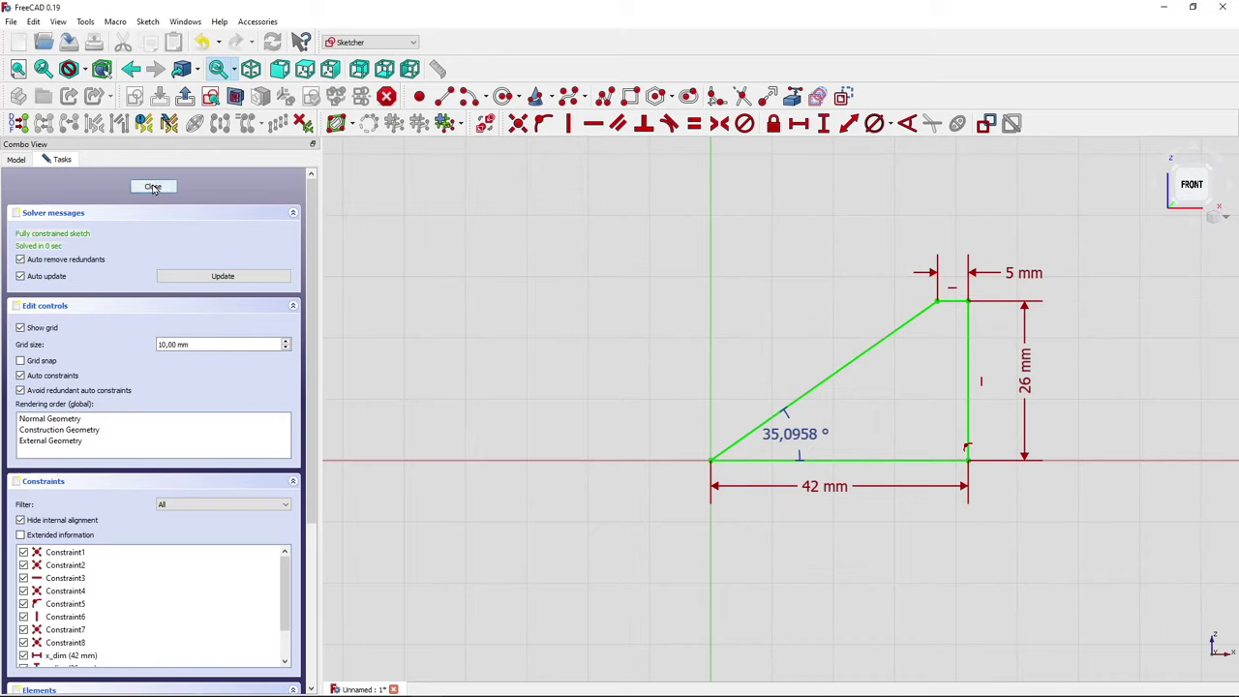
left_click(153, 186)
middle_click_drag(588, 512, 640, 503)
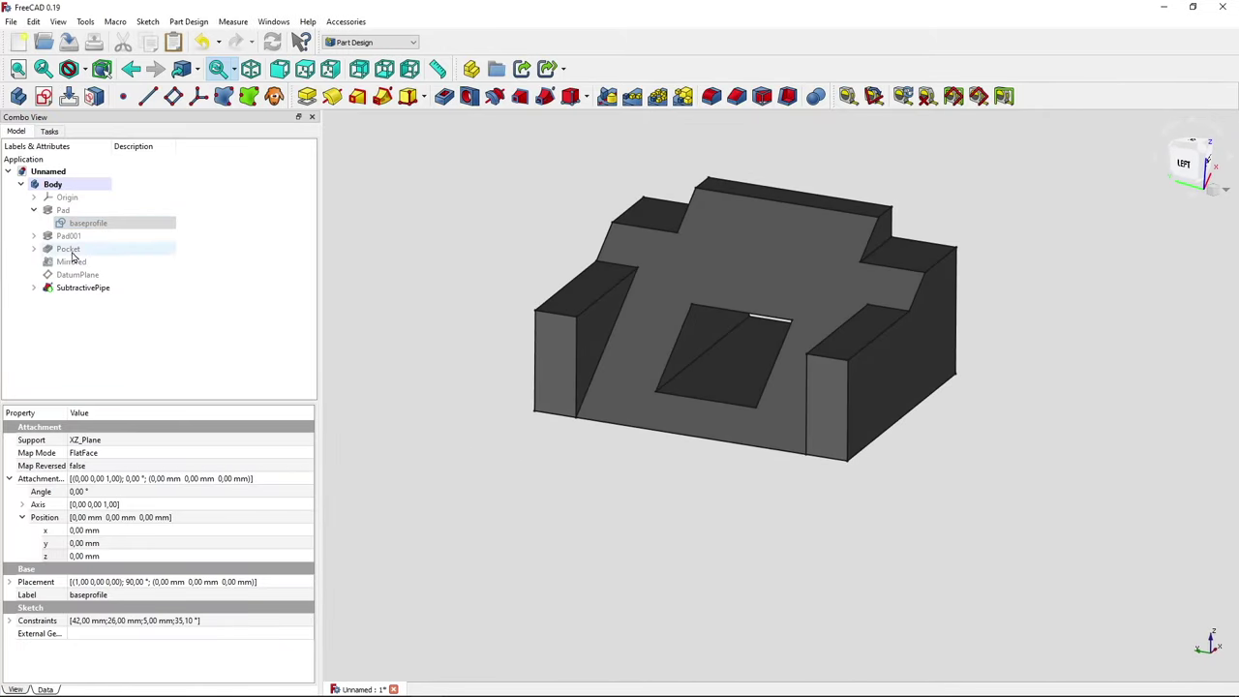
Restore the bottom width to 26 mm and try raising the height to 35 mm.
double_click(101, 222)
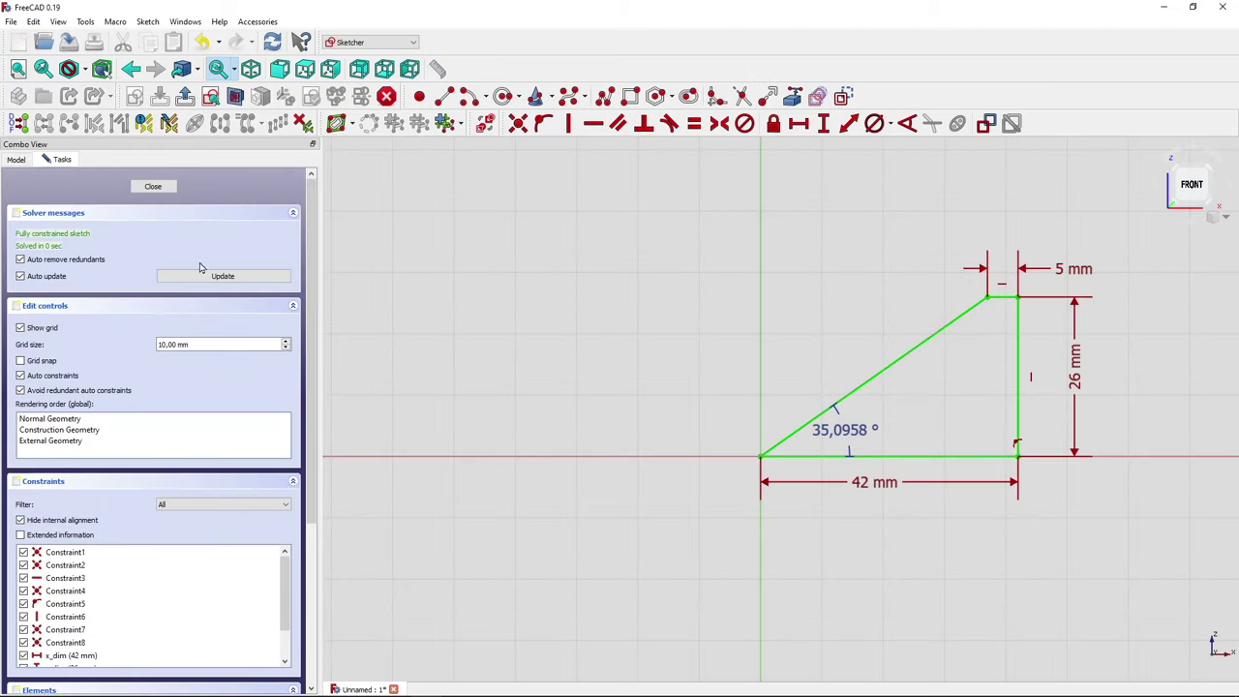
double_click(868, 480)
key("Return")
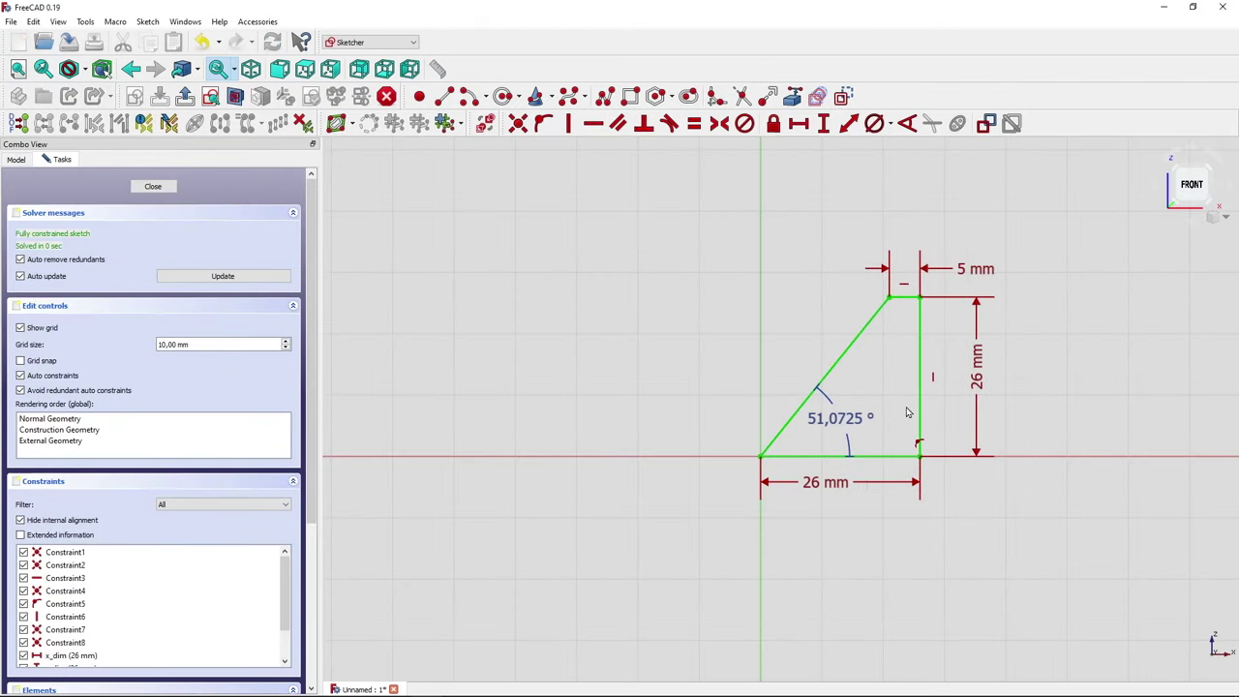
double_click(978, 385)
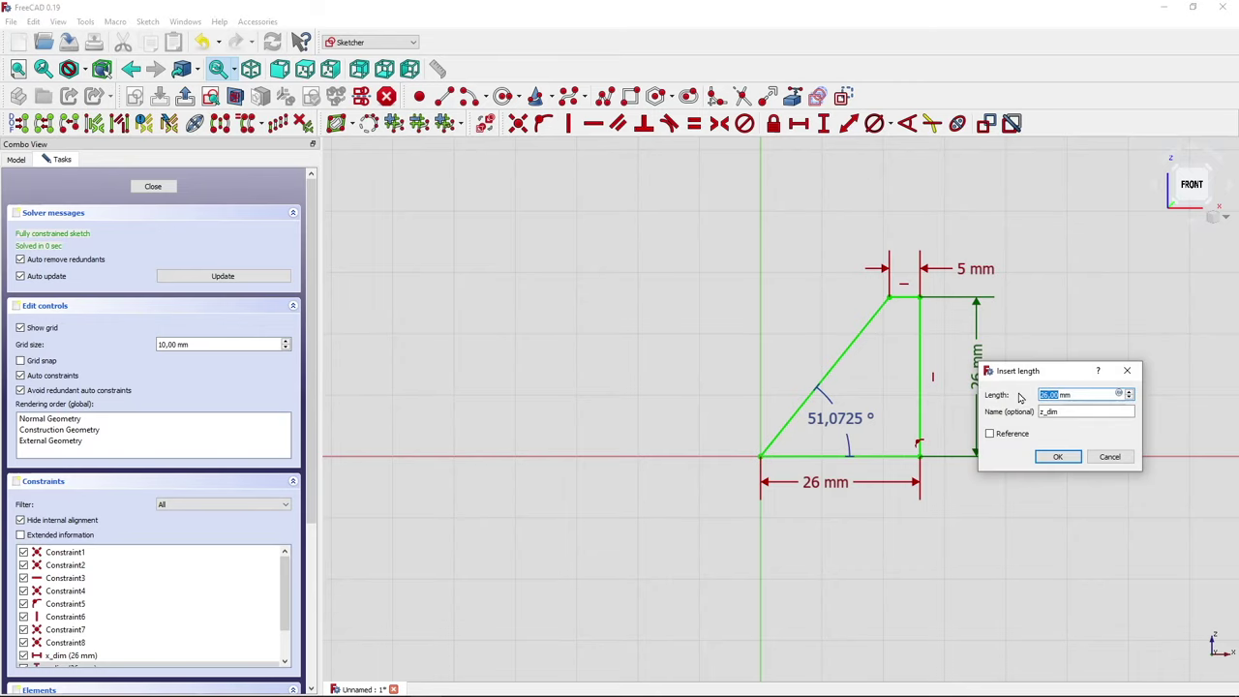
type("35")
key("Return")
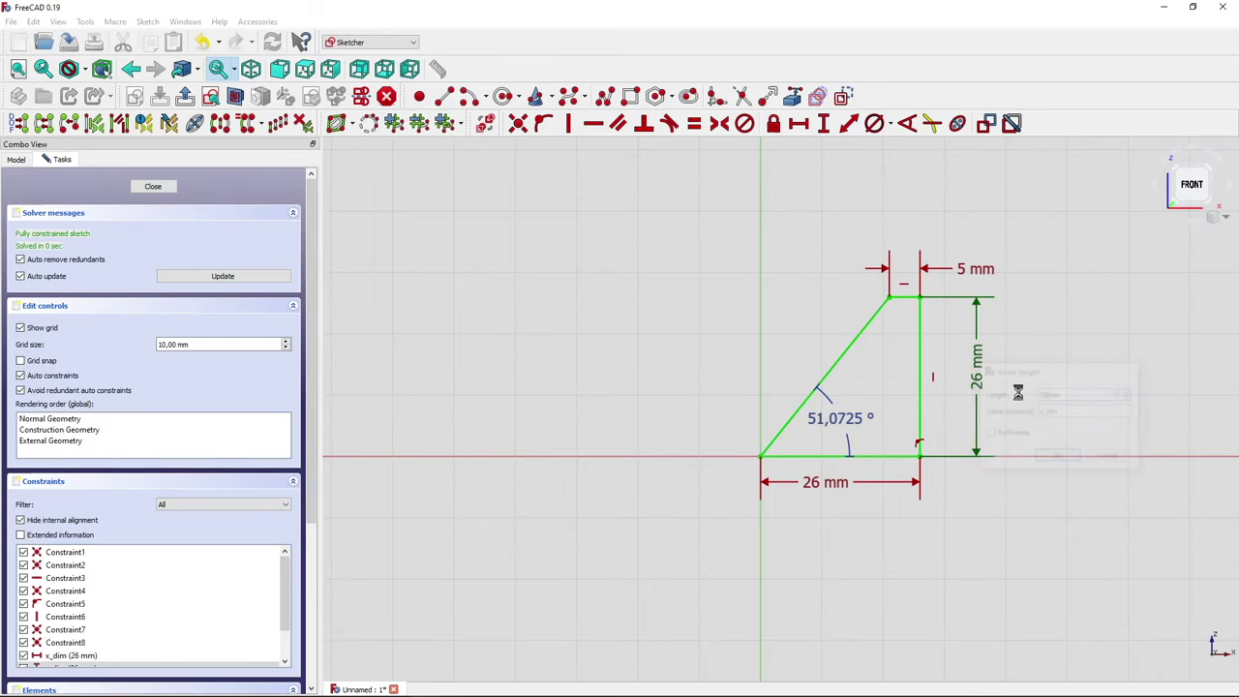
left_click(143, 184)
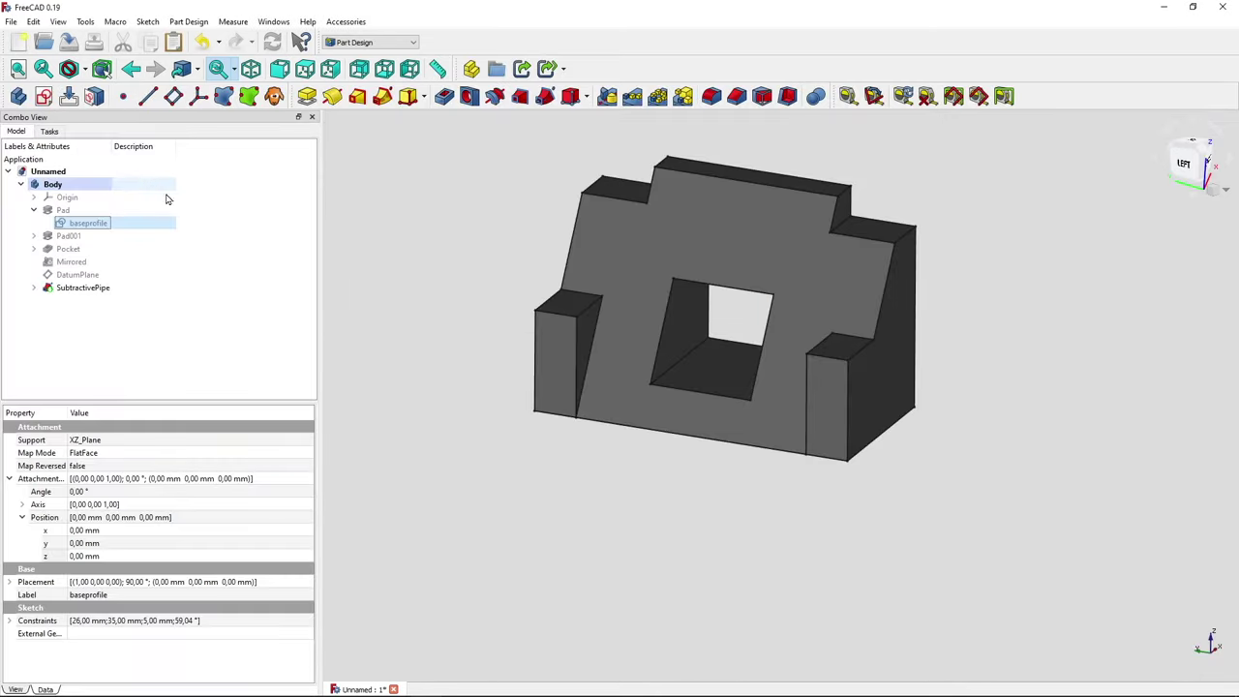
mouse_move(450, 321)
middle_mouse_down()
mouse_move(462, 396)
mouse_move(478, 407)
mouse_move(484, 390)
mouse_move(487, 403)
middle_mouse_up()
Reset baseprofile's height to 26 mm and widen its flat top from 5 mm to 10 mm.
left_click(84, 223)
double_click(84, 223)
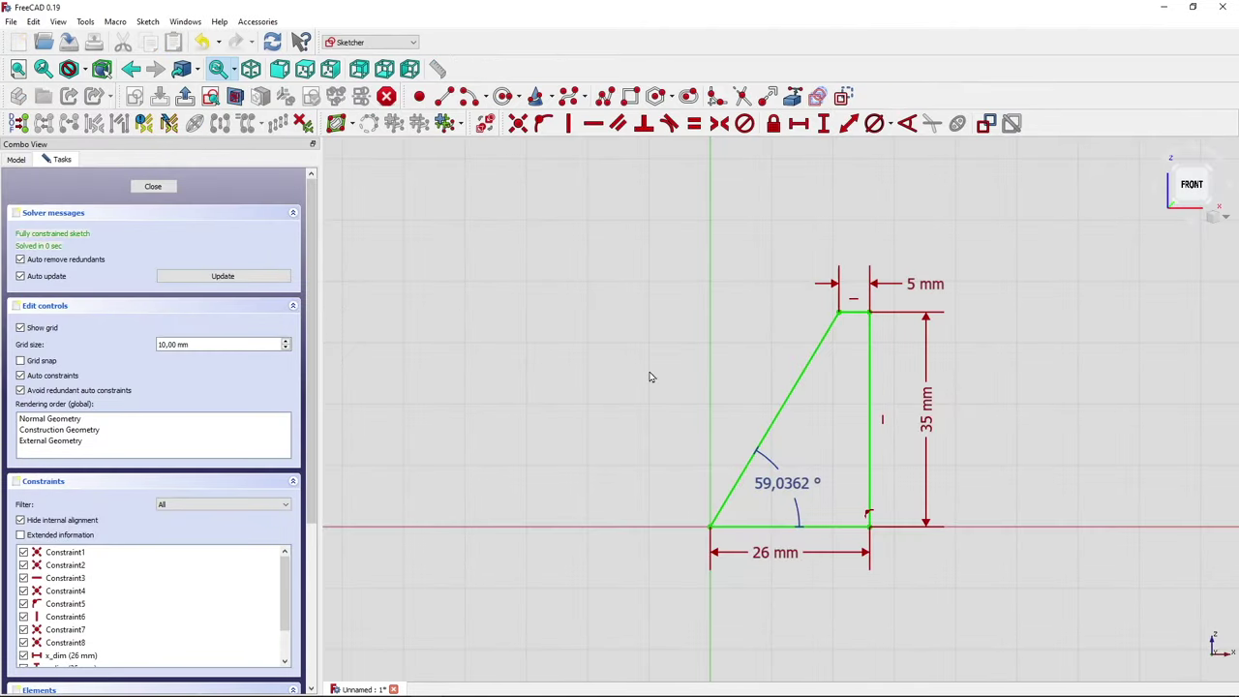
double_click(926, 414)
type("26")
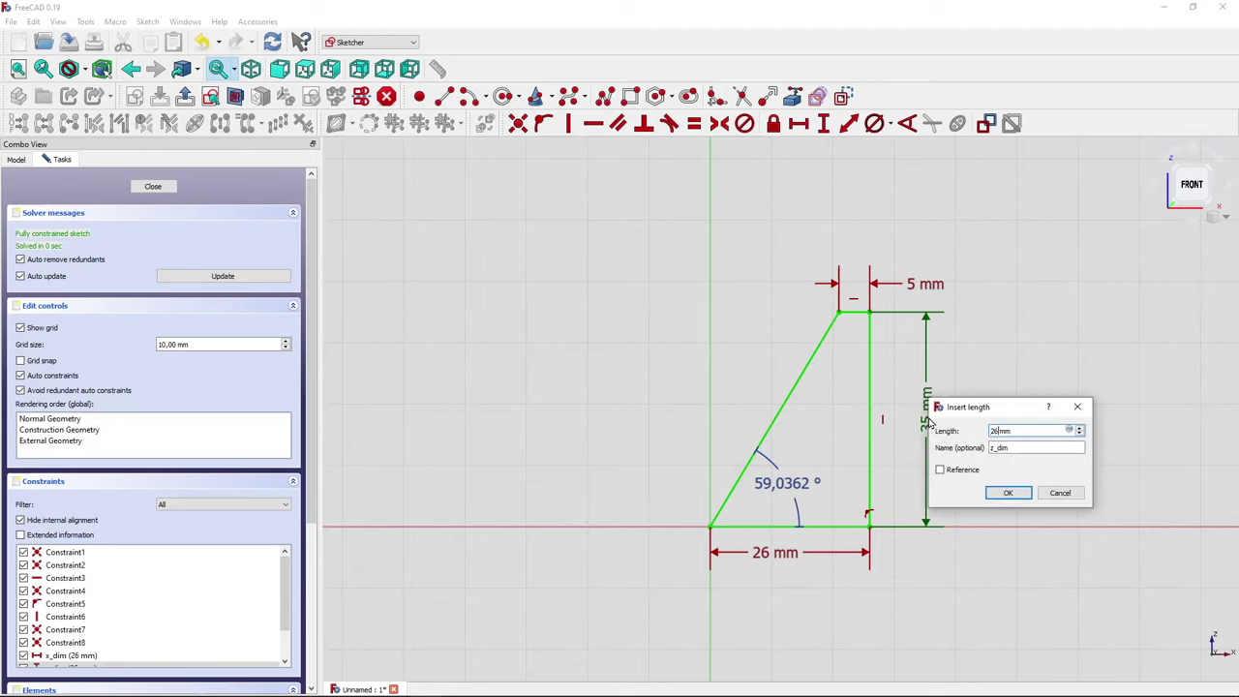
key("Return")
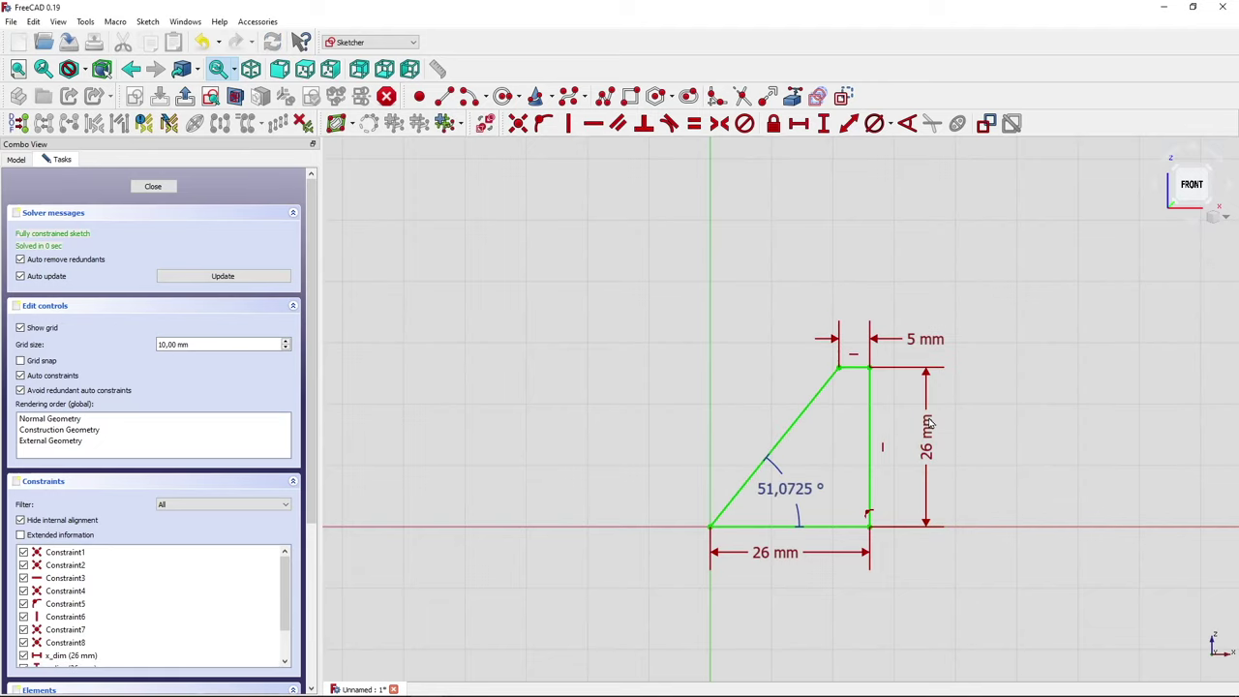
double_click(927, 340)
type("10")
key("Return")
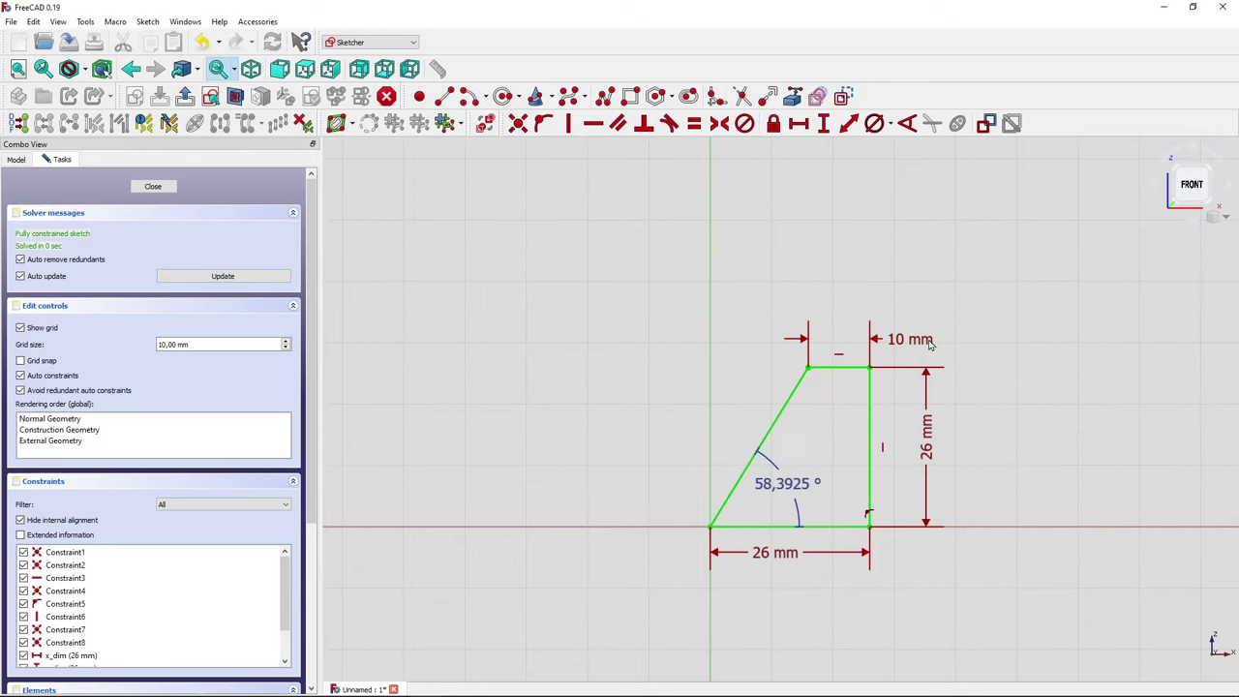
left_click(152, 185)
mouse_move(419, 390)
middle_mouse_down()
mouse_move(427, 343)
mouse_move(506, 351)
mouse_move(447, 392)
middle_mouse_up()
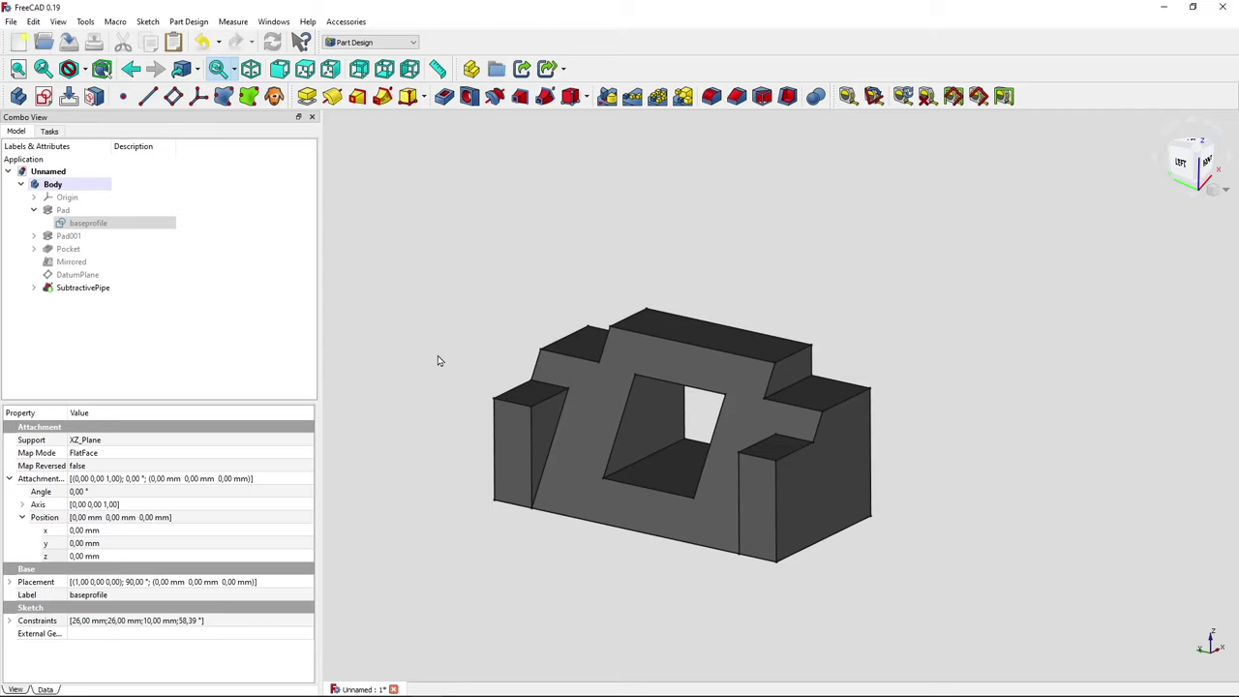
double_click(102, 224)
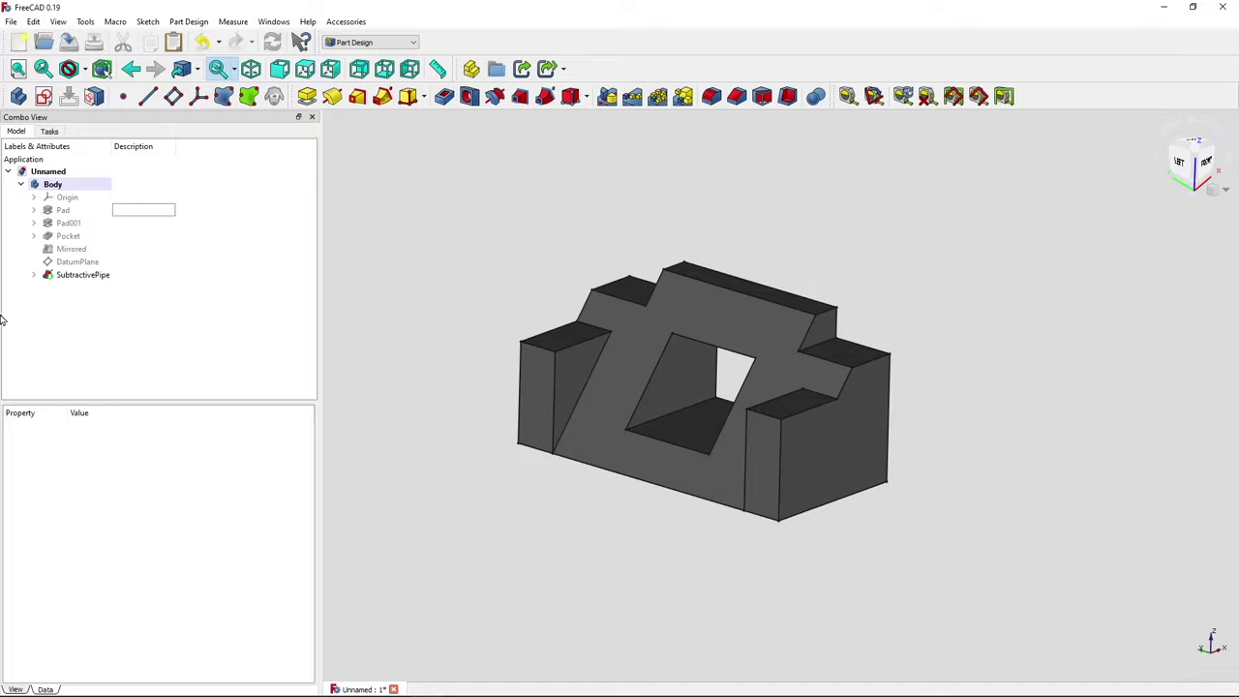
left_click(143, 684)
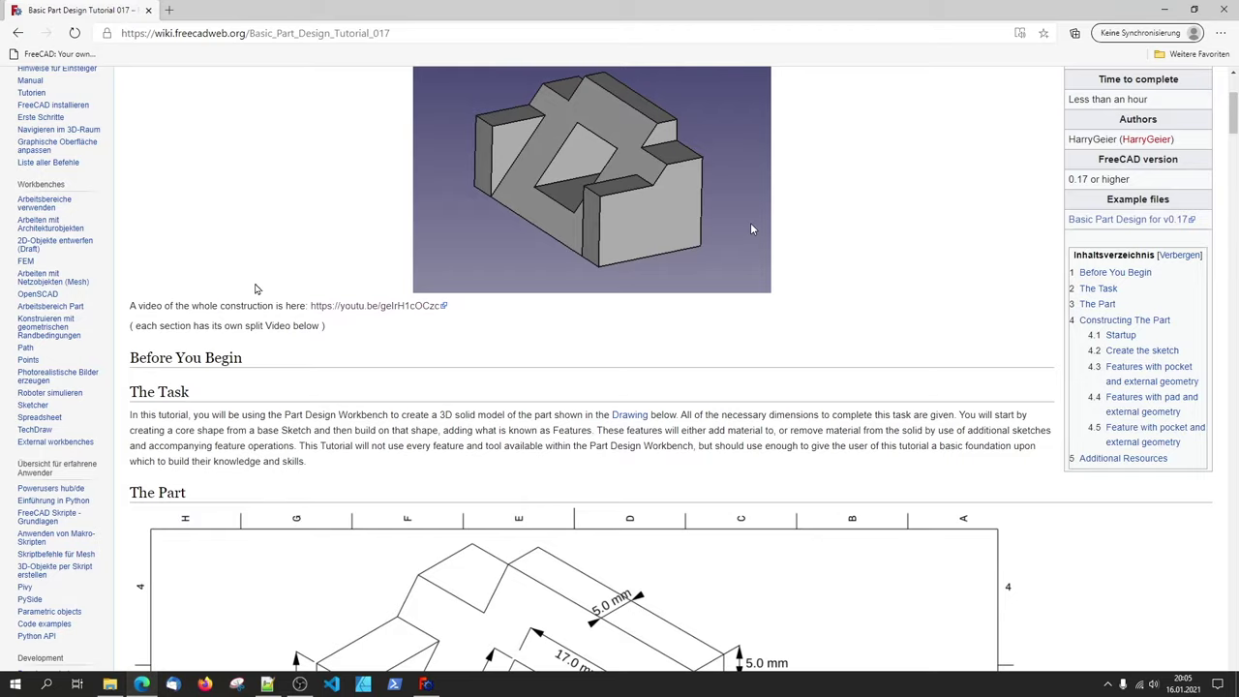
scroll(531, 317, "down", 10)
scroll(940, 393, "down", 15)
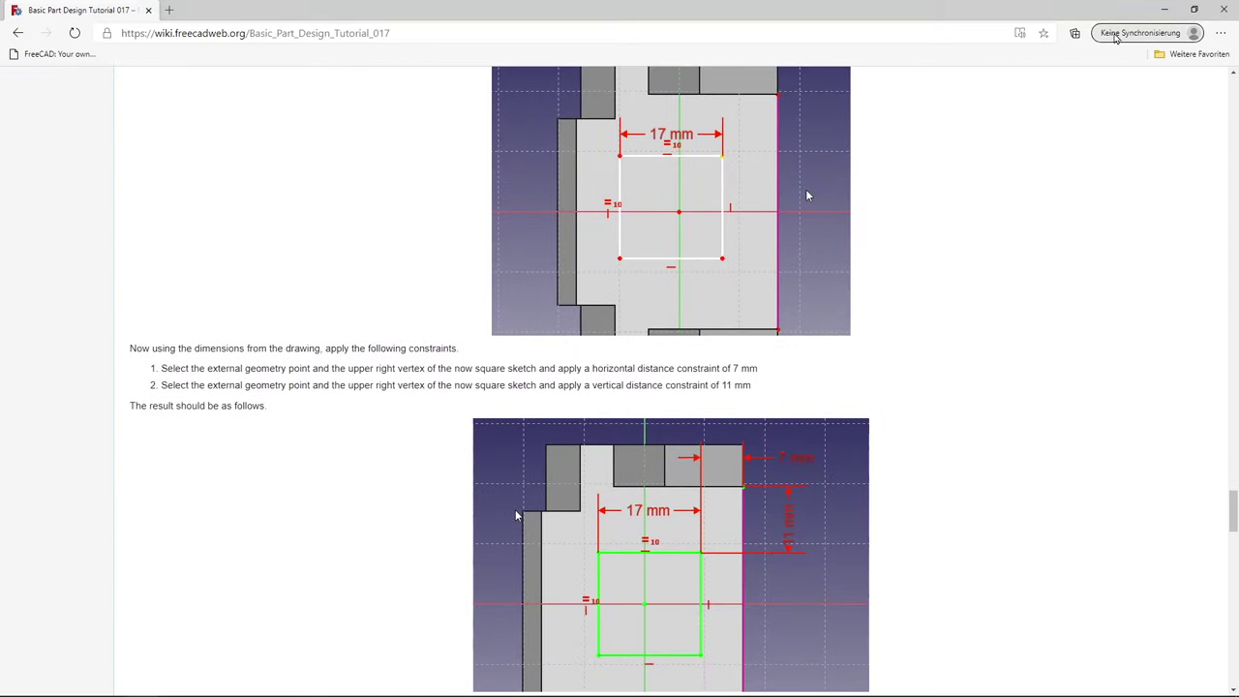
left_click(1164, 8)
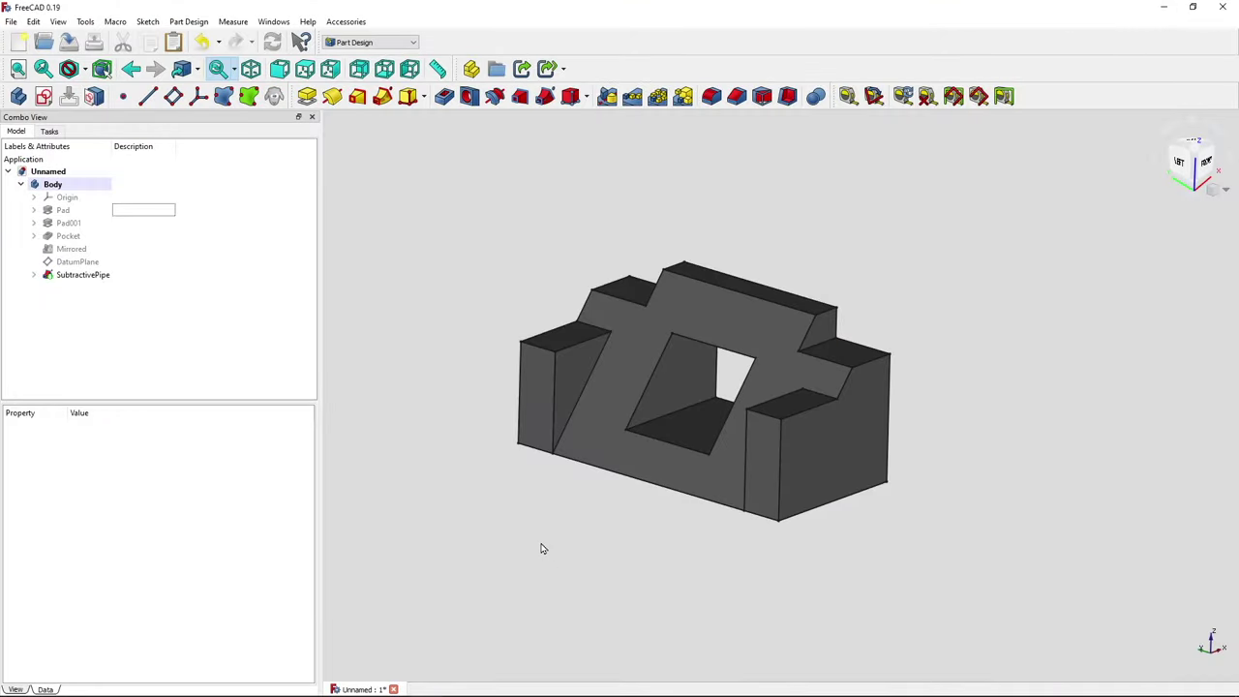